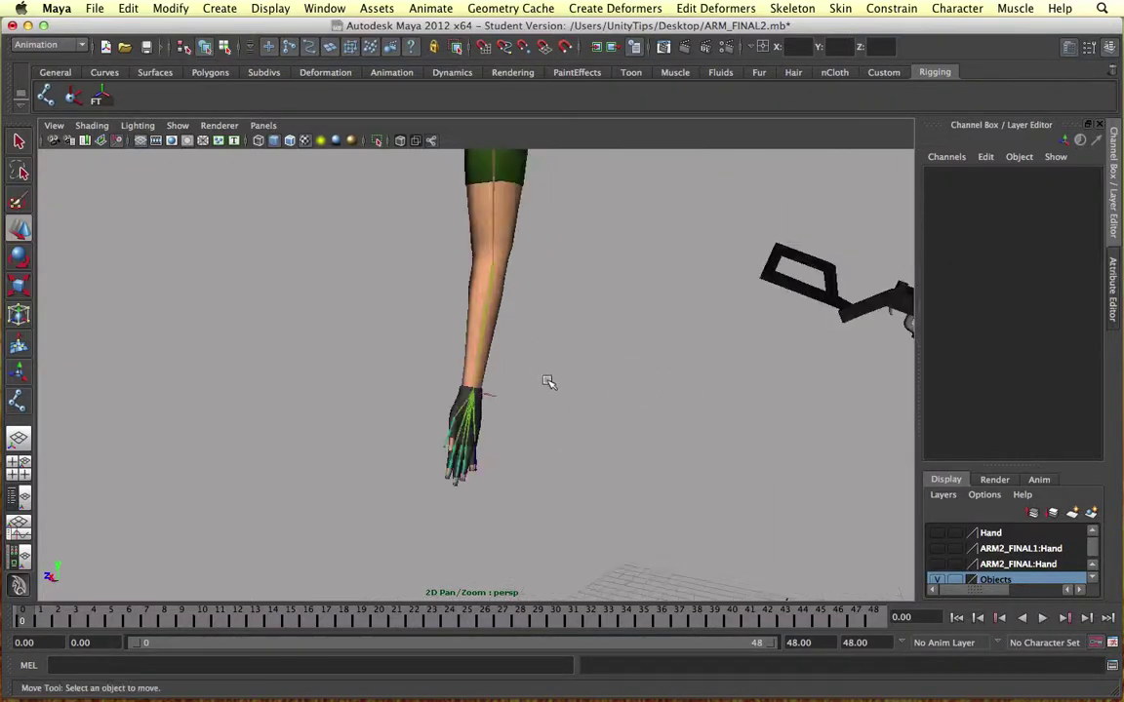
Step: Delete the joint chains of the four fingers and the thumb, leaving the arm skeleton ending at the wrist
{"action": "scroll", "coordinate": [531, 427], "scroll_direction": "up", "scroll_amount": 6}
{"action": "middle_click_drag", "start_coordinate": [539, 435], "coordinate": [460, 269], "text": "alt"}
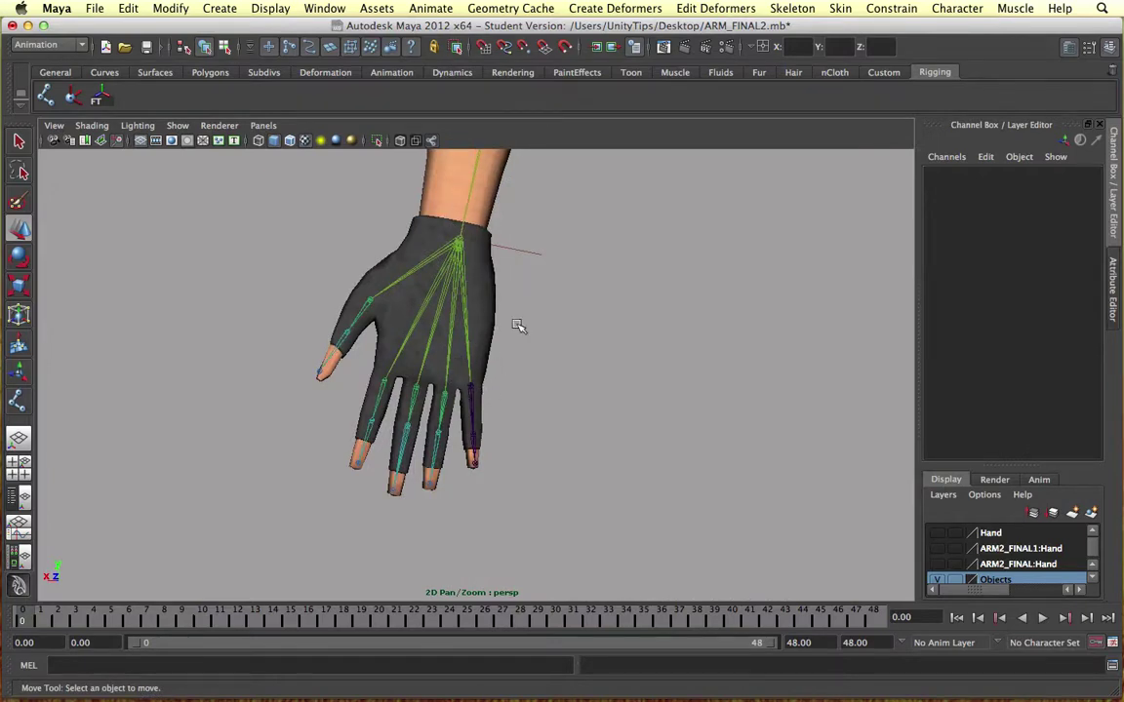
{"action": "left_click", "coordinate": [519, 251]}
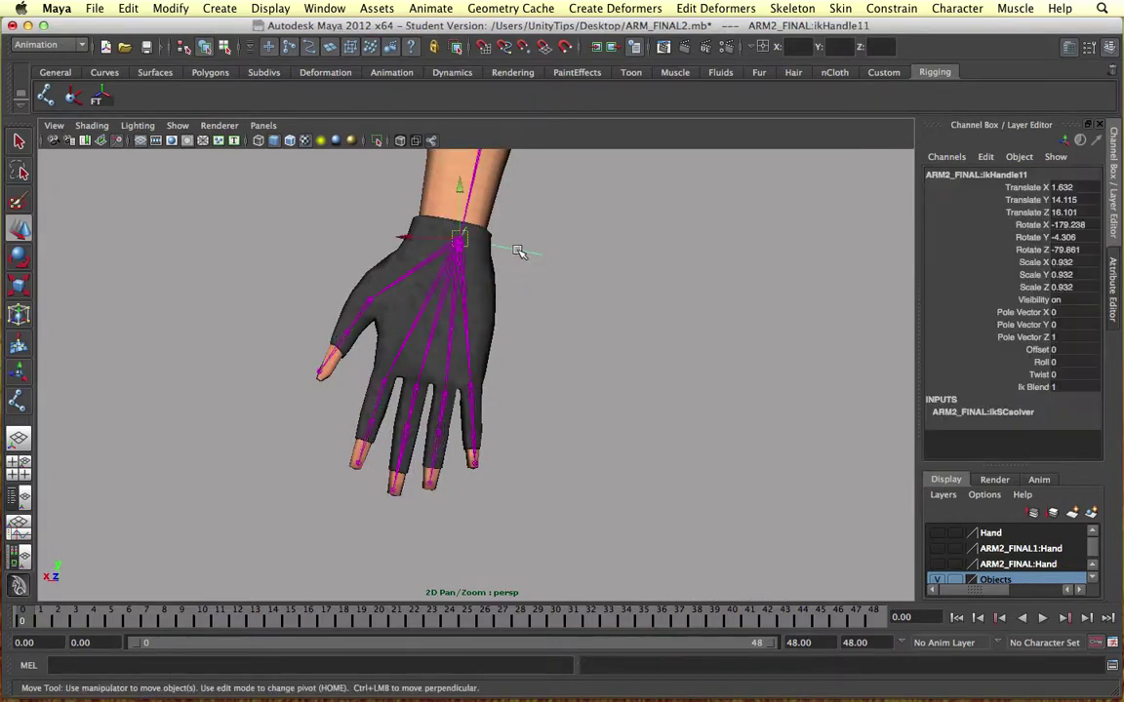
{"action": "left_click", "coordinate": [472, 386]}
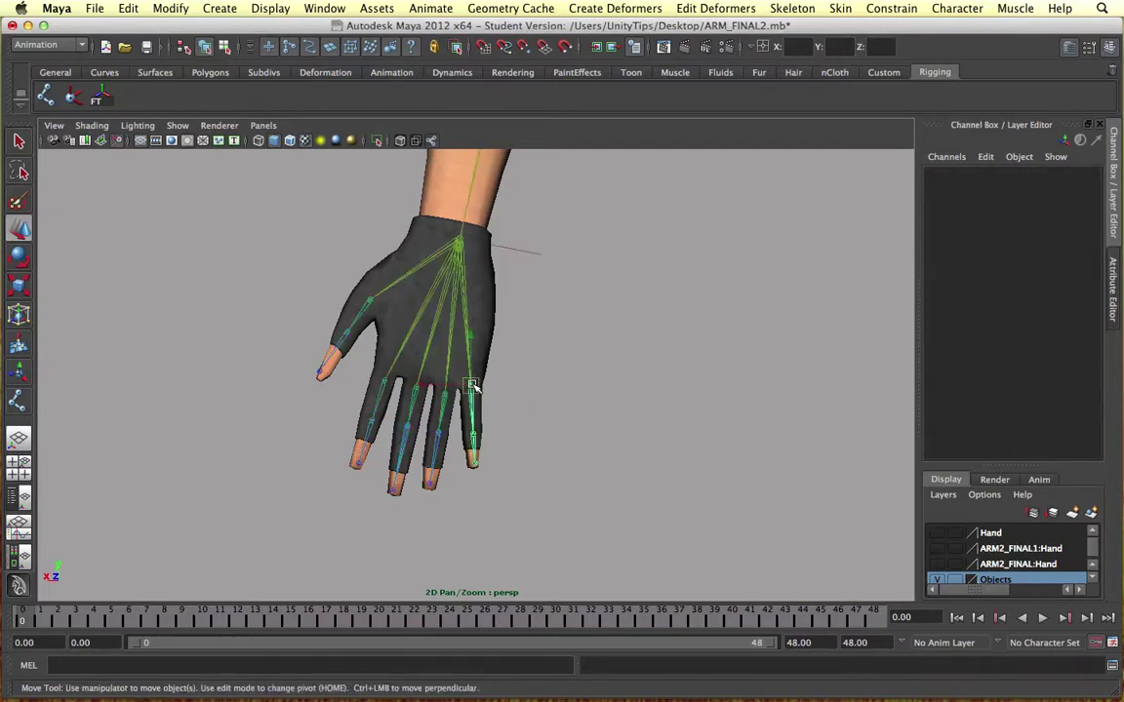
{"action": "left_click", "coordinate": [406, 396]}
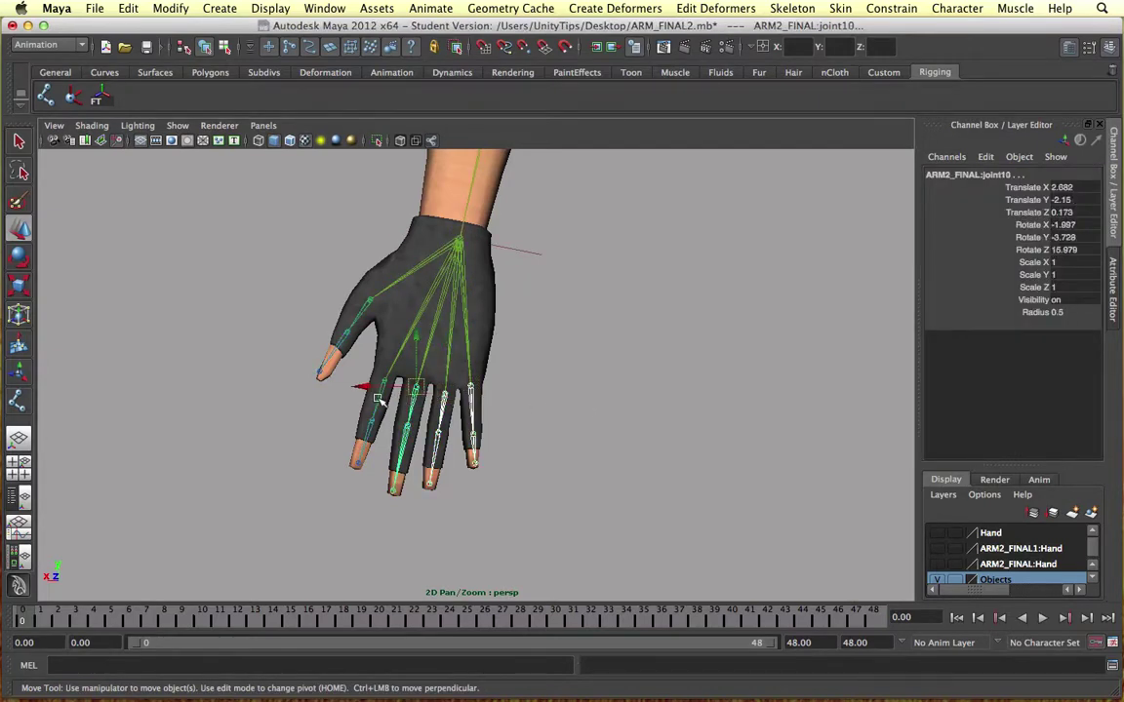
{"action": "left_click", "coordinate": [378, 399], "text": "shift"}
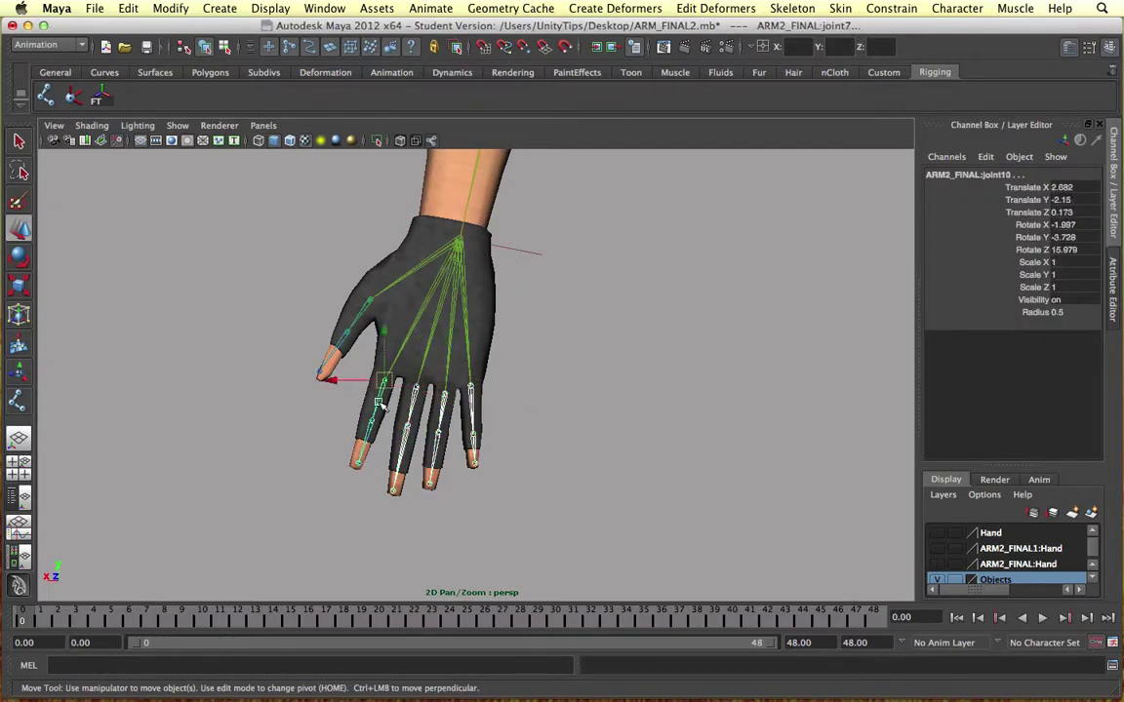
{"action": "left_click", "coordinate": [367, 307]}
{"action": "key", "text": "Delete"}
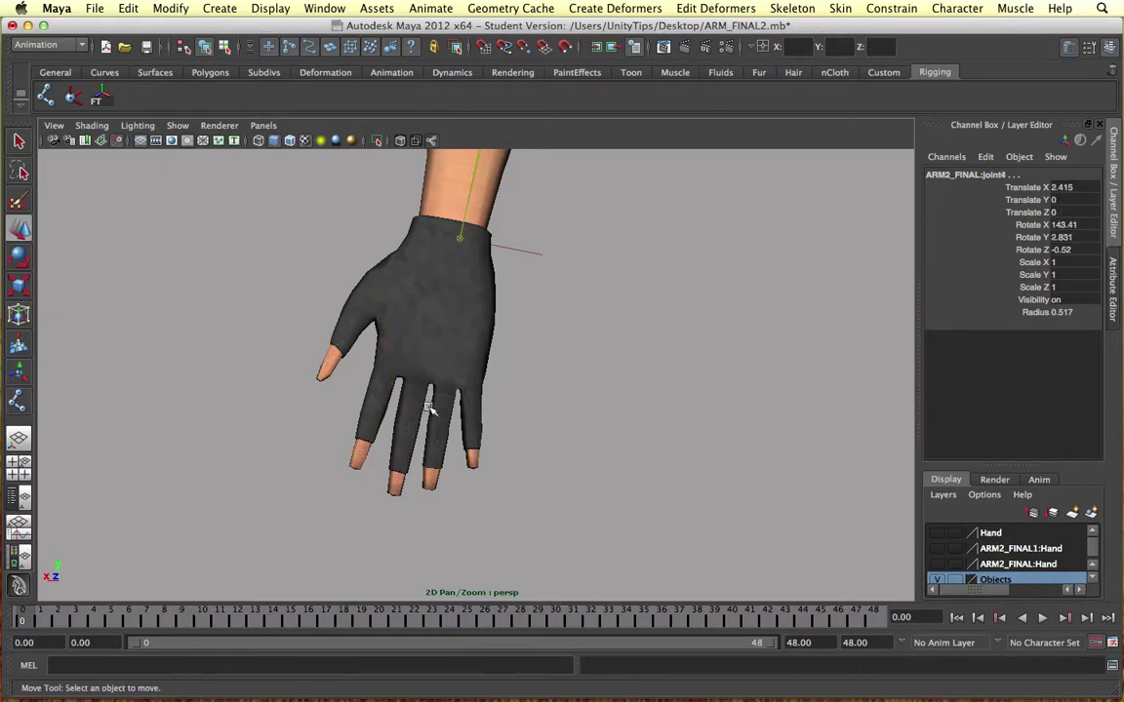
Step: Switch the arm mesh to edge selection and reposition the little finger's knuckle edge loops with the Slide Edge Tool
{"action": "left_click", "coordinate": [442, 343]}
{"action": "left_click_drag", "start_coordinate": [558, 424], "coordinate": [529, 415], "text": "alt"}
{"action": "scroll", "coordinate": [529, 415], "scroll_direction": "up", "scroll_amount": 5}
{"action": "right_click", "coordinate": [553, 400]}
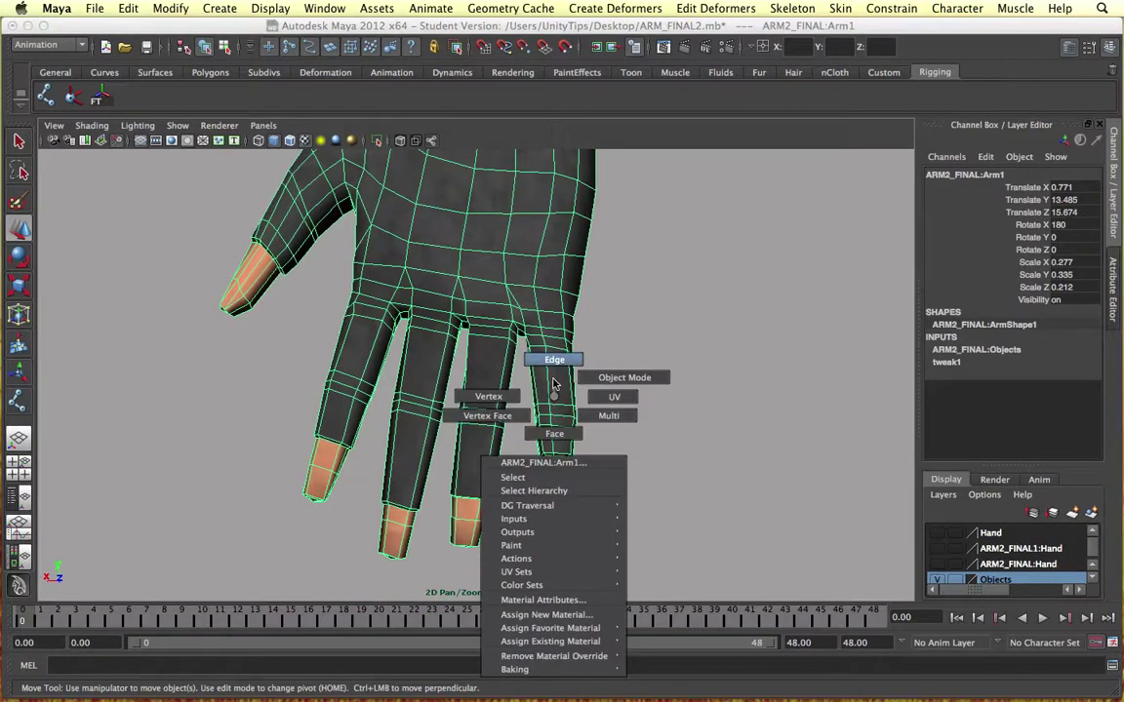
{"action": "left_click", "coordinate": [554, 359]}
{"action": "left_click", "coordinate": [556, 406]}
{"action": "right_click_drag", "start_coordinate": [557, 403], "coordinate": [552, 500], "text": "shift"}
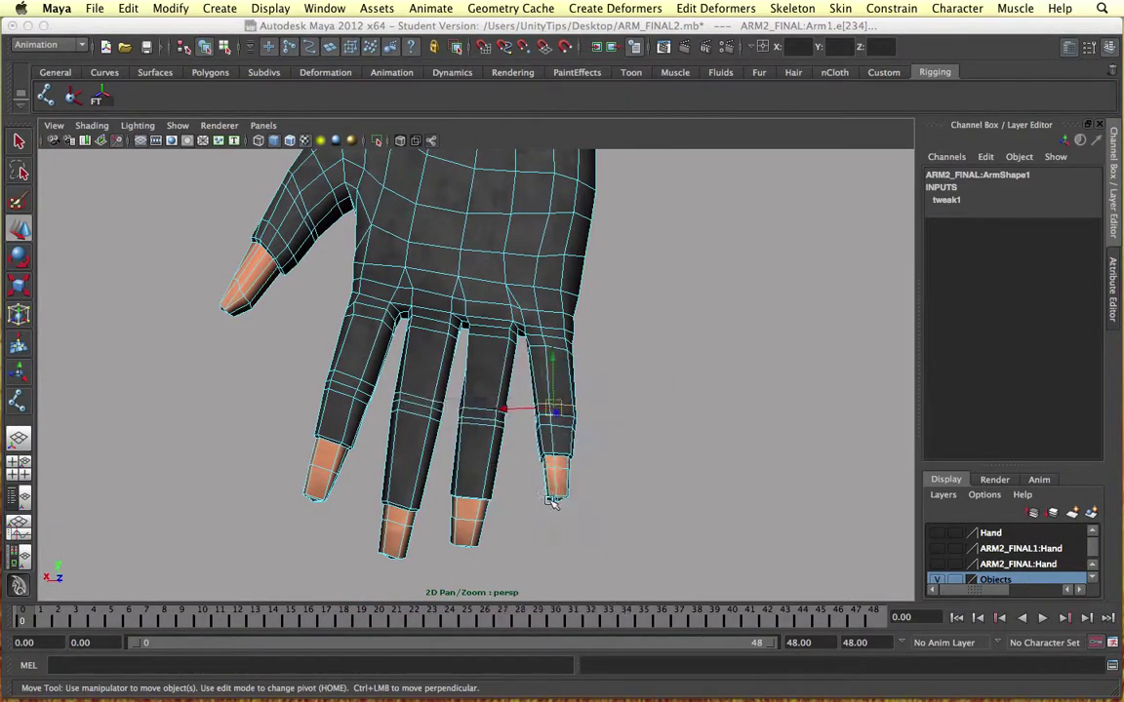
{"action": "left_click", "coordinate": [558, 422]}
{"action": "left_click", "coordinate": [557, 424]}
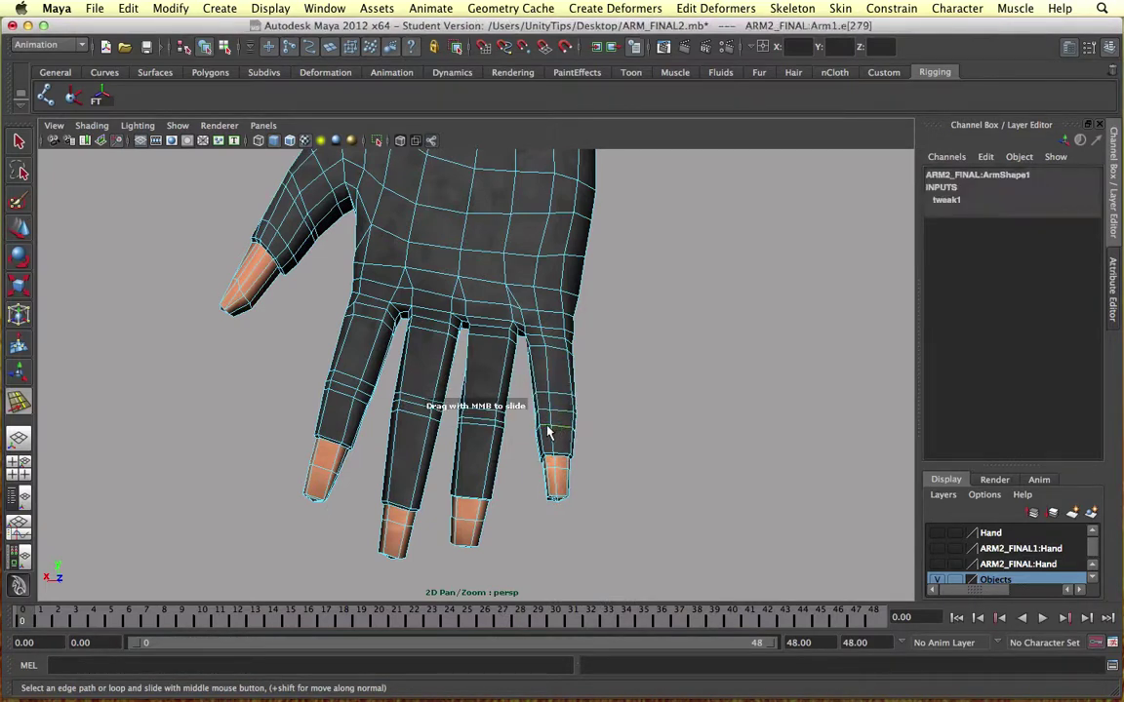
{"action": "left_click", "coordinate": [548, 432]}
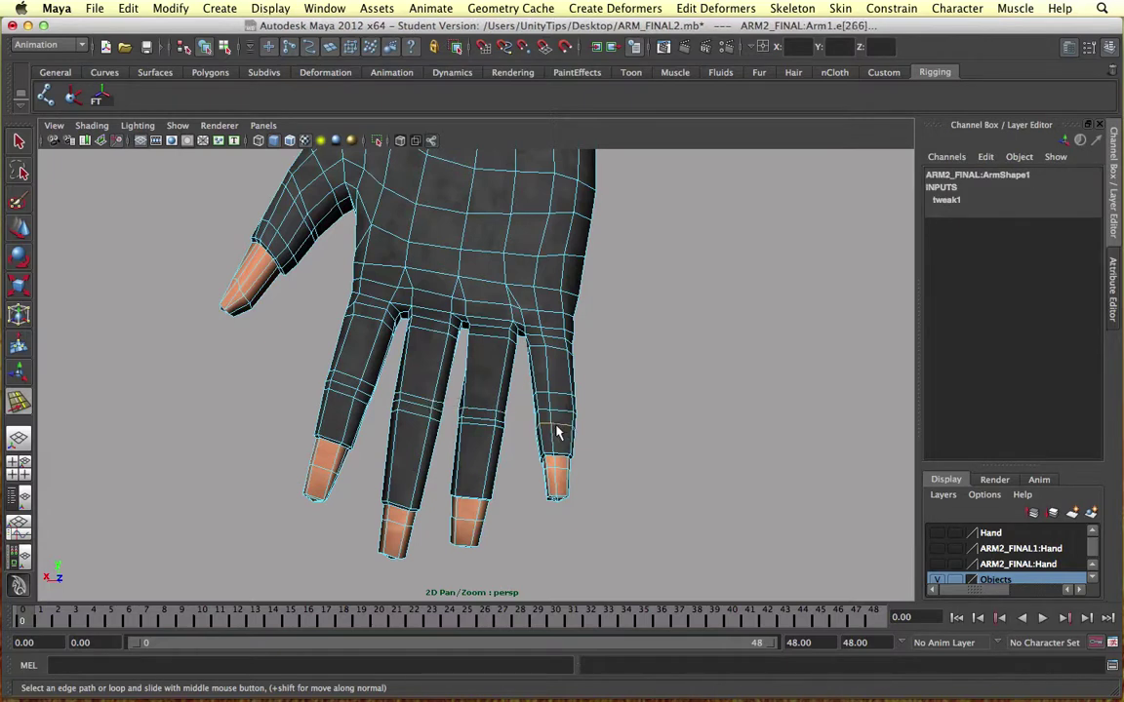
Step: Slide the upper knuckle edge loops of the ring and index fingers toward the palm, then clear the edge selection
{"action": "left_click", "coordinate": [486, 412]}
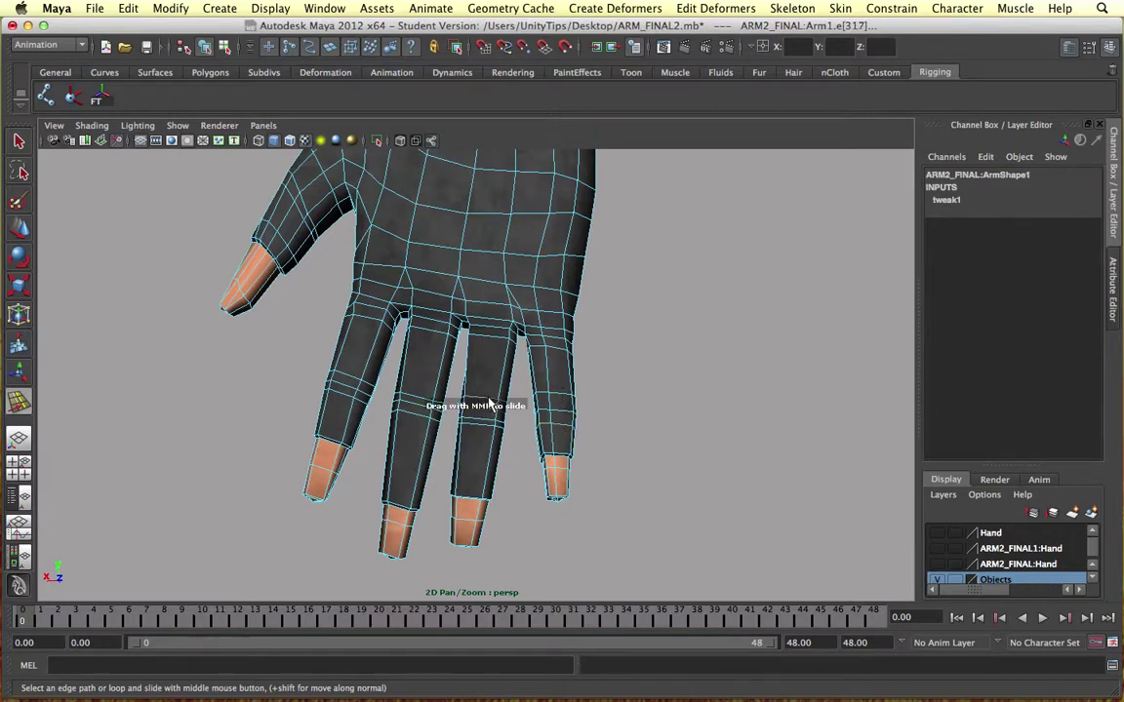
{"action": "left_click", "coordinate": [478, 426]}
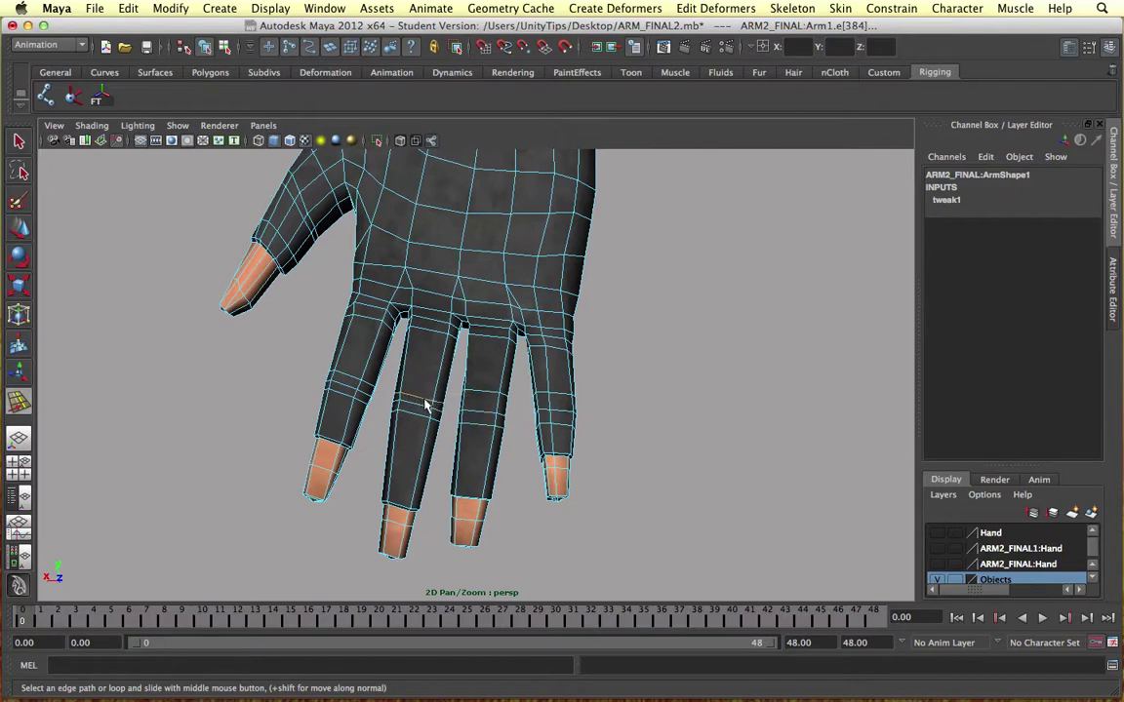
{"action": "left_click", "coordinate": [354, 384]}
{"action": "left_click", "coordinate": [350, 390]}
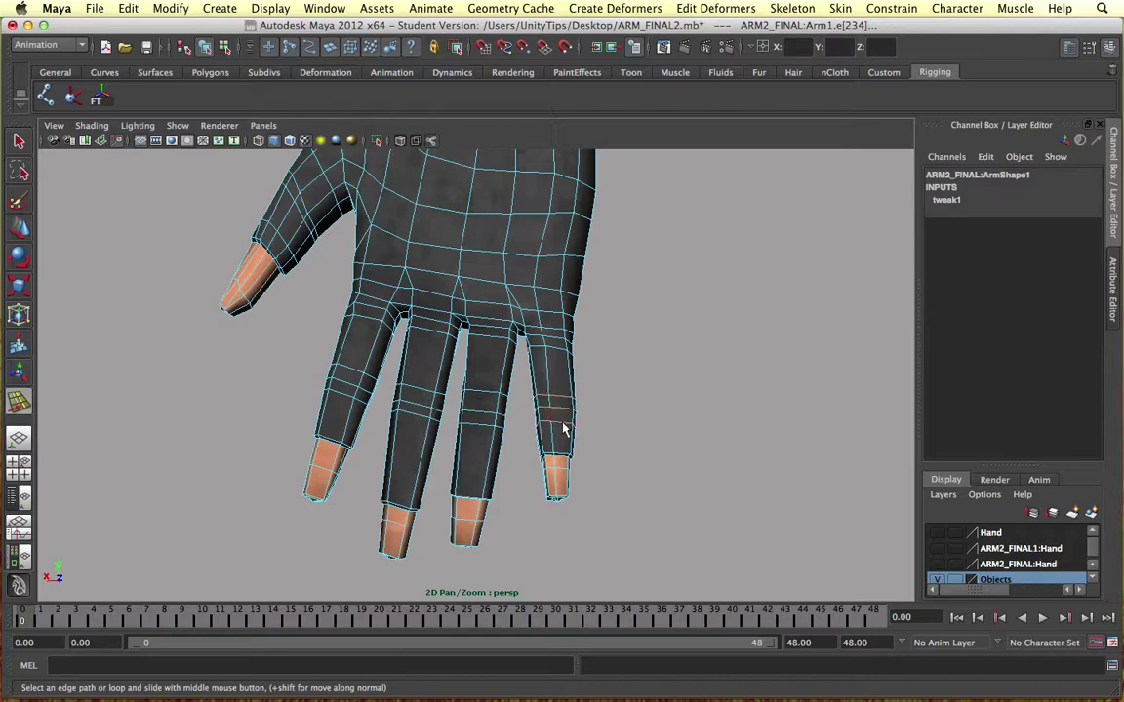
{"action": "key", "text": "w"}
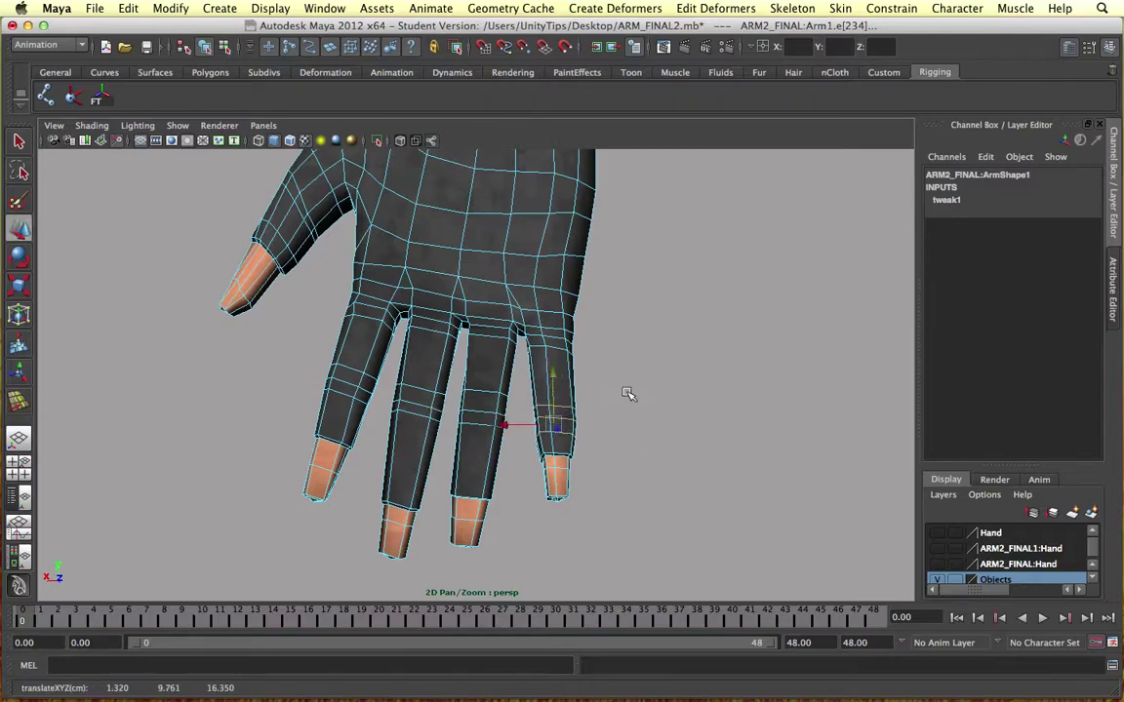
{"action": "left_click_drag", "start_coordinate": [624, 391], "coordinate": [512, 401], "text": "alt"}
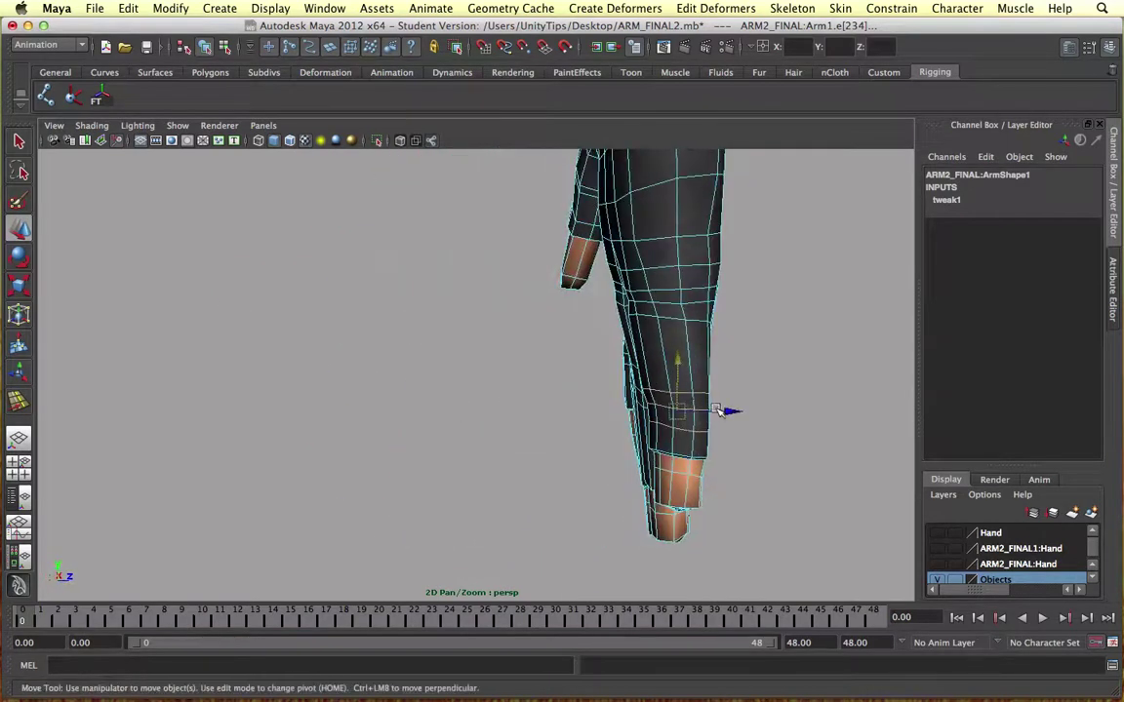
{"action": "mouse_move", "coordinate": [713, 411]}
{"action": "left_mouse_down", "text": "alt"}
{"action": "mouse_move", "coordinate": [685, 407]}
{"action": "mouse_move", "coordinate": [754, 407]}
{"action": "mouse_move", "coordinate": [690, 401]}
{"action": "mouse_move", "coordinate": [700, 396]}
{"action": "left_mouse_up", "text": "alt"}
{"action": "left_click", "coordinate": [524, 384]}
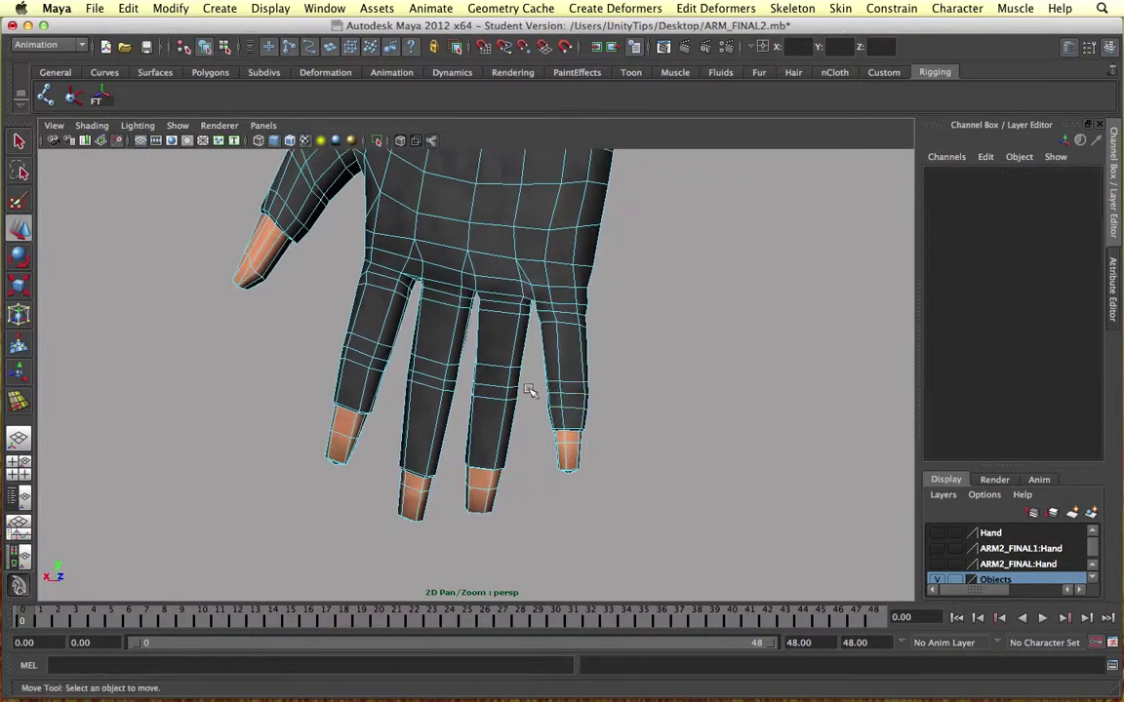
Step: Space the ring finger's knuckle edge loops farther apart along the finger using the Slide Edge Tool
{"action": "double_click", "coordinate": [492, 398]}
{"action": "key", "text": "y"}
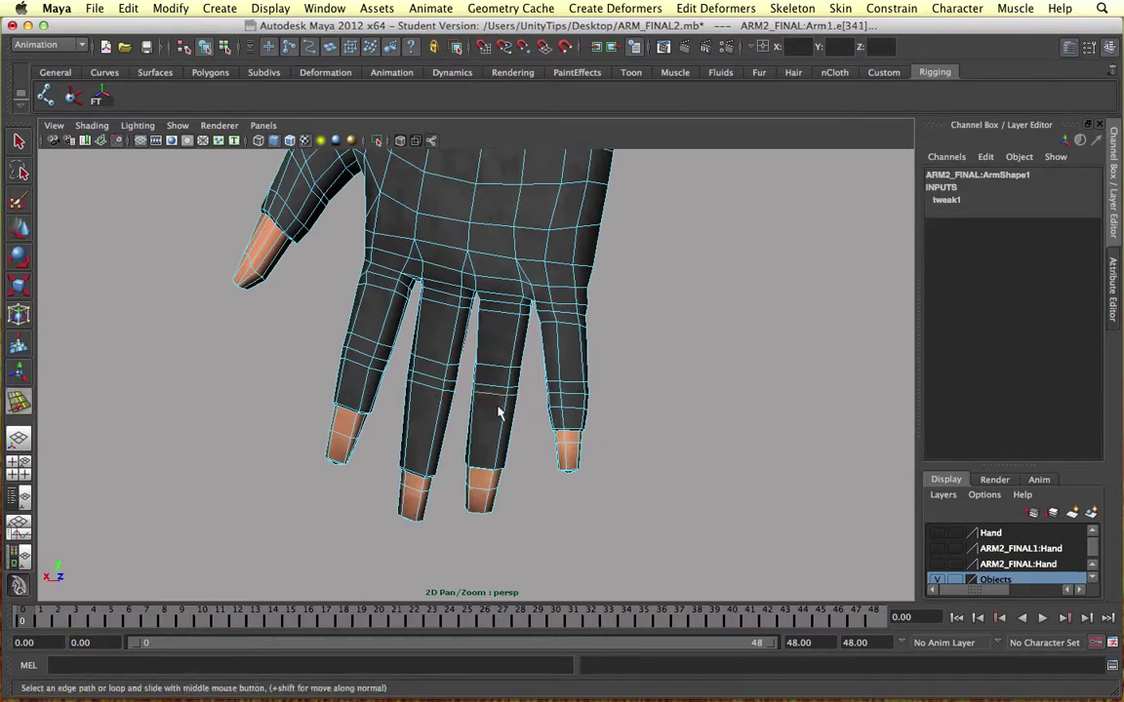
{"action": "middle_click_drag", "start_coordinate": [426, 427], "coordinate": [444, 427]}
{"action": "left_click", "coordinate": [490, 394]}
{"action": "middle_click_drag", "start_coordinate": [443, 416], "coordinate": [435, 419]}
{"action": "left_click", "coordinate": [489, 367]}
{"action": "middle_click_drag", "start_coordinate": [504, 379], "coordinate": [454, 382]}
Step: Slide the middle finger's knuckle edge loops apart so they spread around the joint
{"action": "left_click", "coordinate": [425, 392]}
{"action": "middle_click_drag", "start_coordinate": [407, 403], "coordinate": [425, 385]}
{"action": "left_click", "coordinate": [426, 382]}
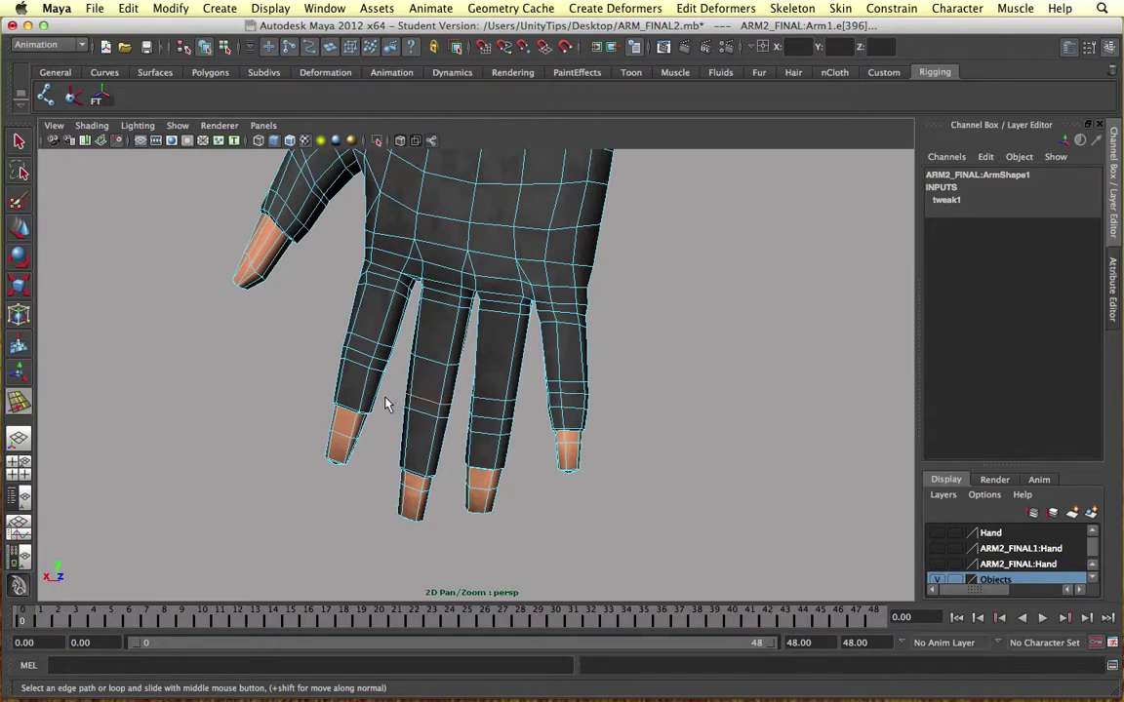
{"action": "left_click", "coordinate": [433, 367]}
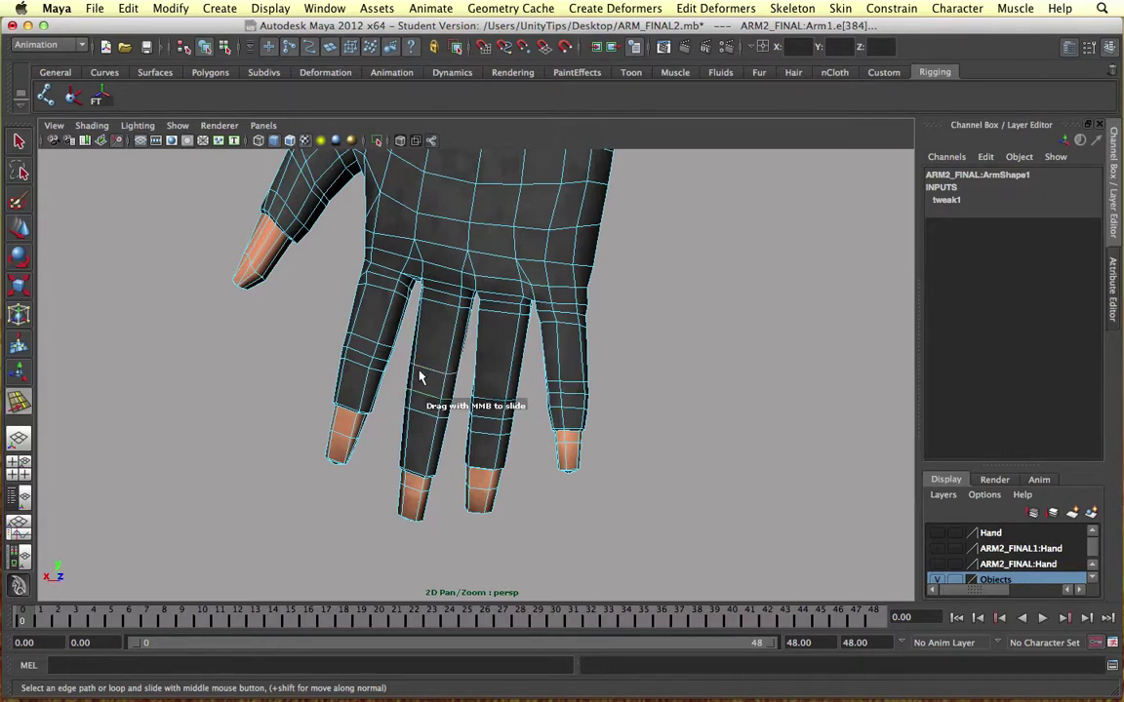
Step: Slide the index finger's knuckle edge loops to wider spacing and clear the edge selection
{"action": "left_click", "coordinate": [371, 349]}
{"action": "left_click", "coordinate": [357, 368]}
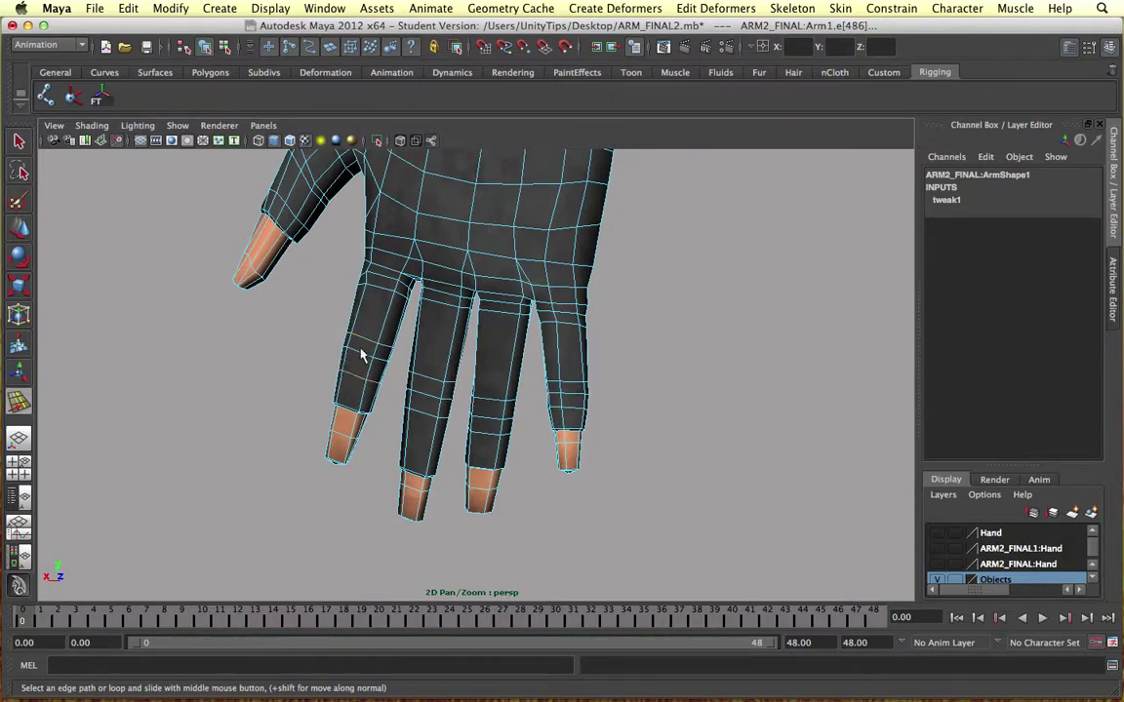
{"action": "left_click", "coordinate": [363, 358]}
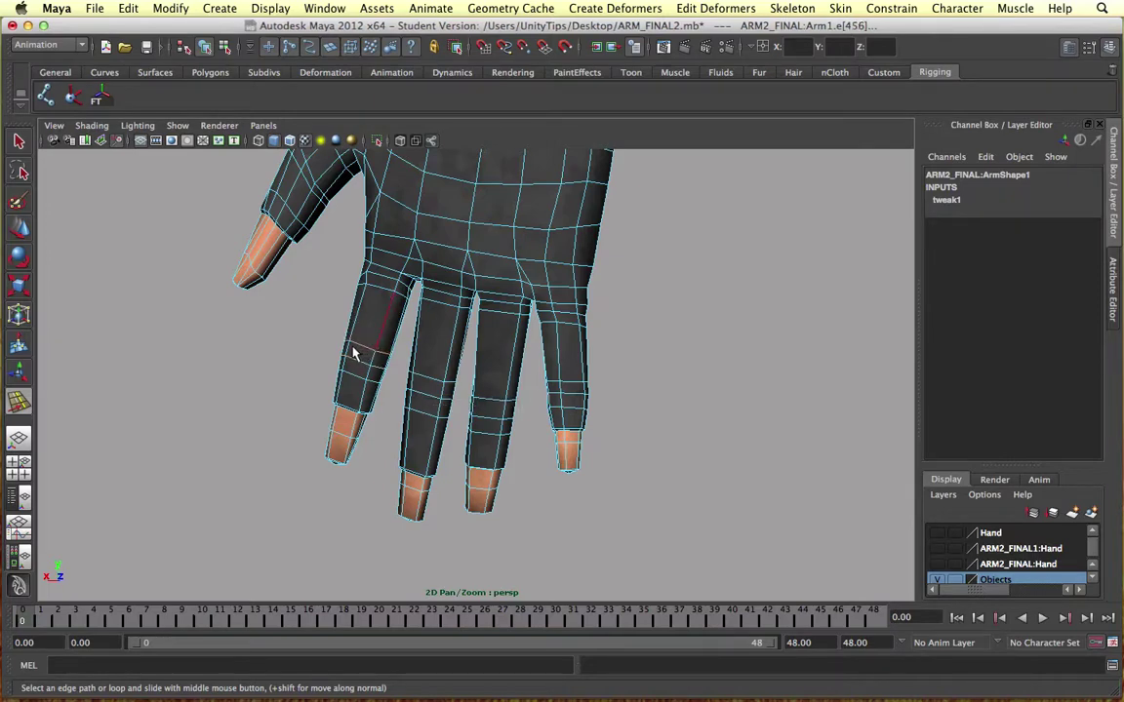
{"action": "left_click_drag", "start_coordinate": [365, 351], "coordinate": [495, 338], "text": "alt"}
{"action": "middle_click_drag", "start_coordinate": [540, 347], "coordinate": [606, 387], "text": "alt"}
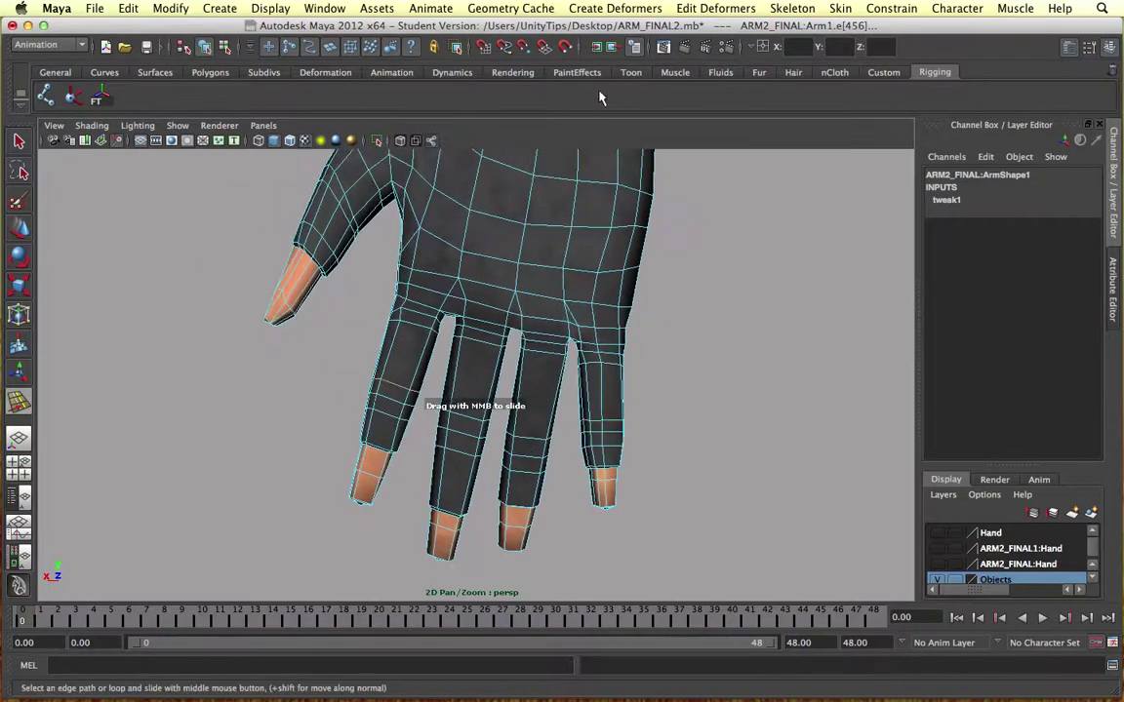
{"action": "left_click", "coordinate": [601, 238]}
Step: Switch to the Polygons menu set and insert extra edge loops between the middle finger's base and knuckle
{"action": "left_click", "coordinate": [49, 44]}
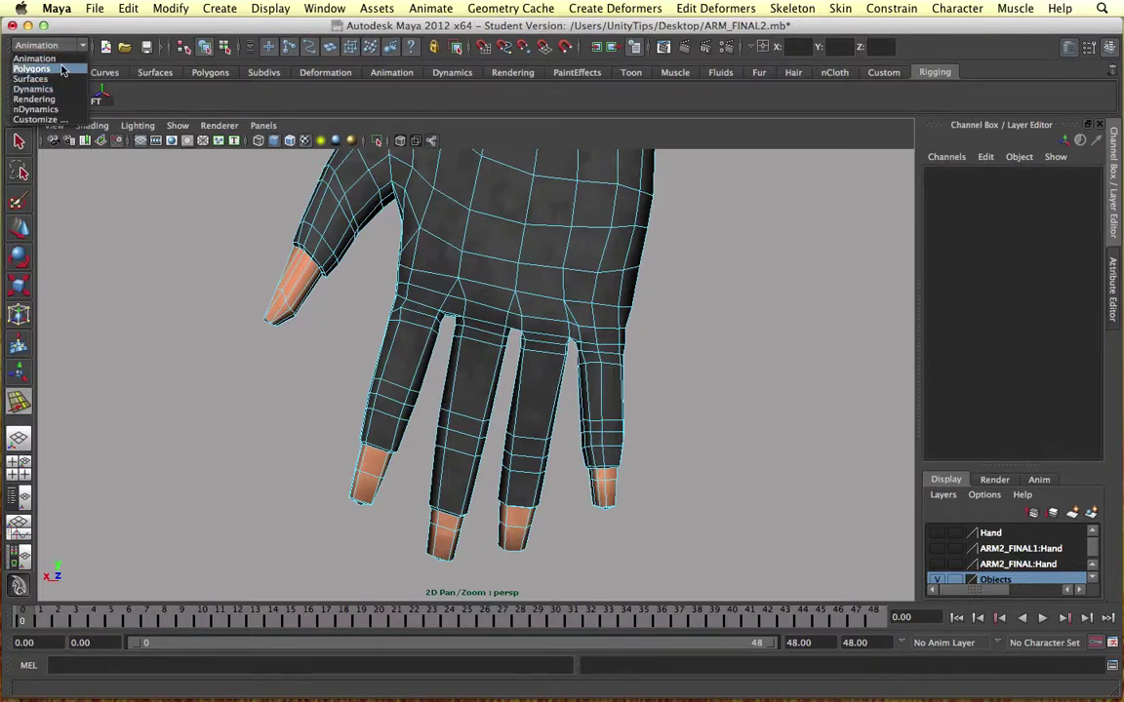
{"action": "left_click", "coordinate": [62, 70]}
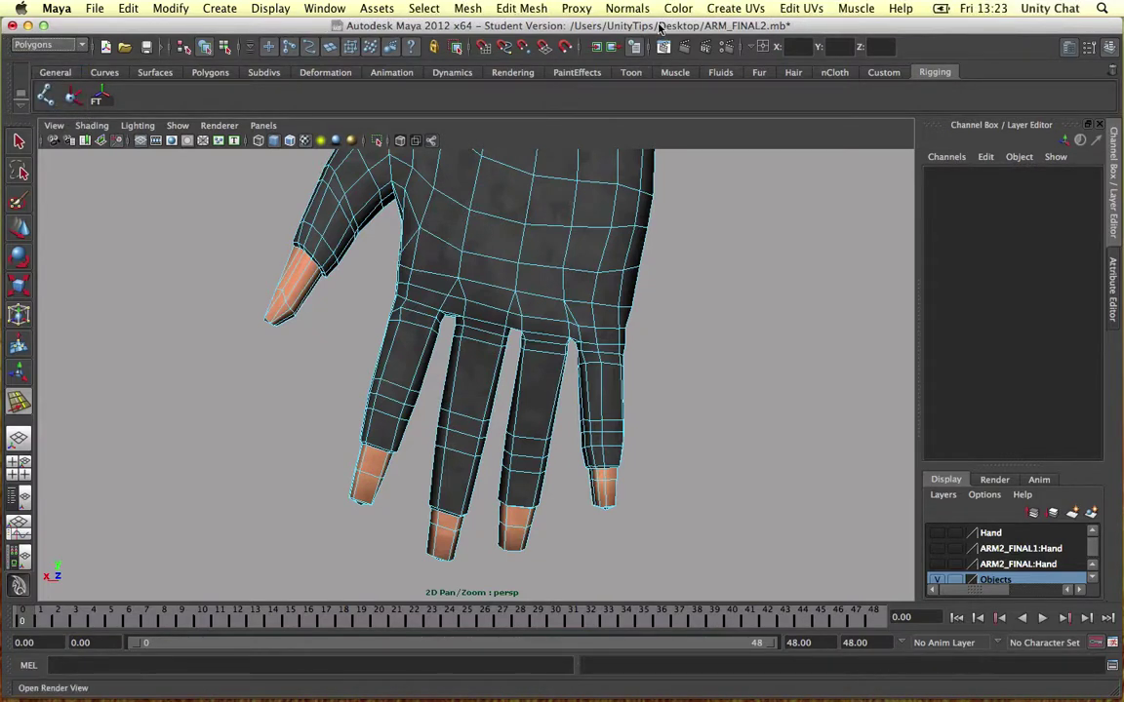
{"action": "left_click", "coordinate": [524, 8]}
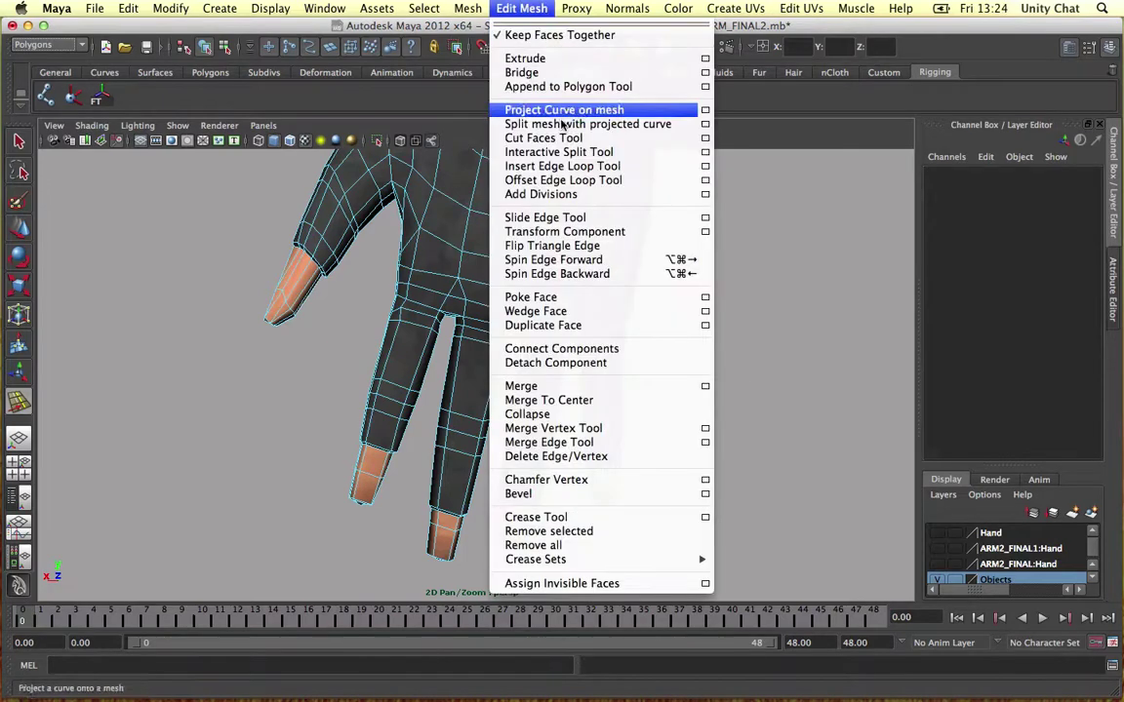
{"action": "left_click", "coordinate": [575, 165]}
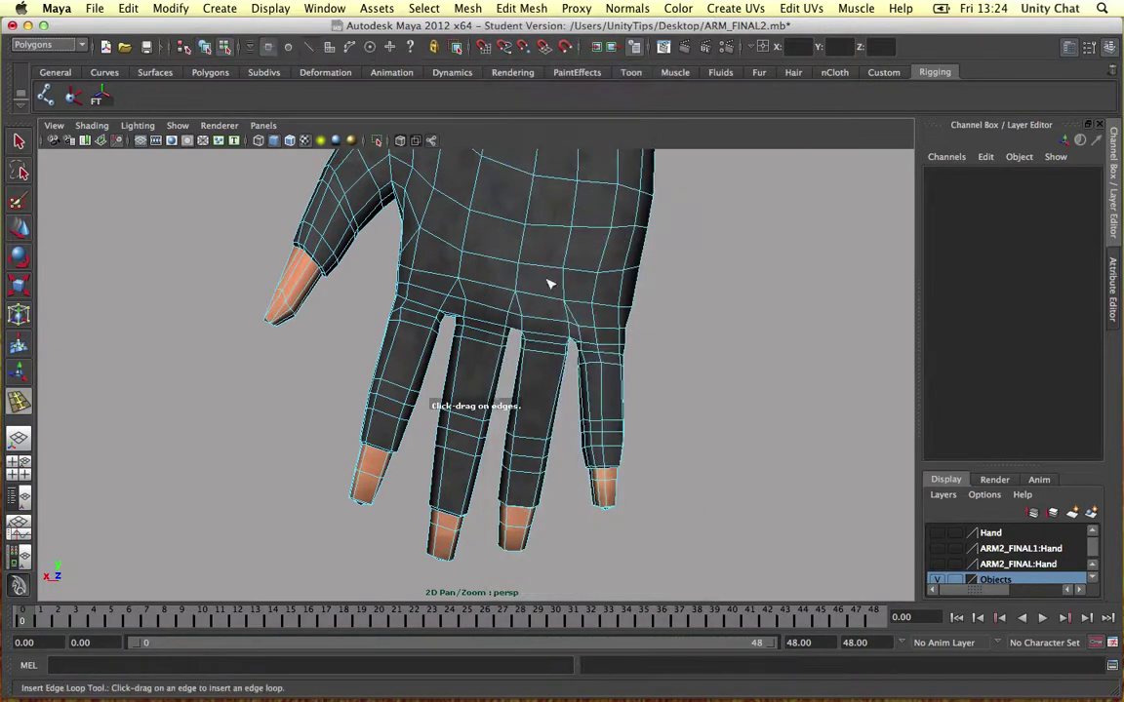
{"action": "left_click_drag", "start_coordinate": [466, 365], "coordinate": [454, 376]}
{"action": "left_click", "coordinate": [450, 386]}
Step: Insert additional edge loops between the base and knuckle of the index finger
{"action": "left_click", "coordinate": [427, 345]}
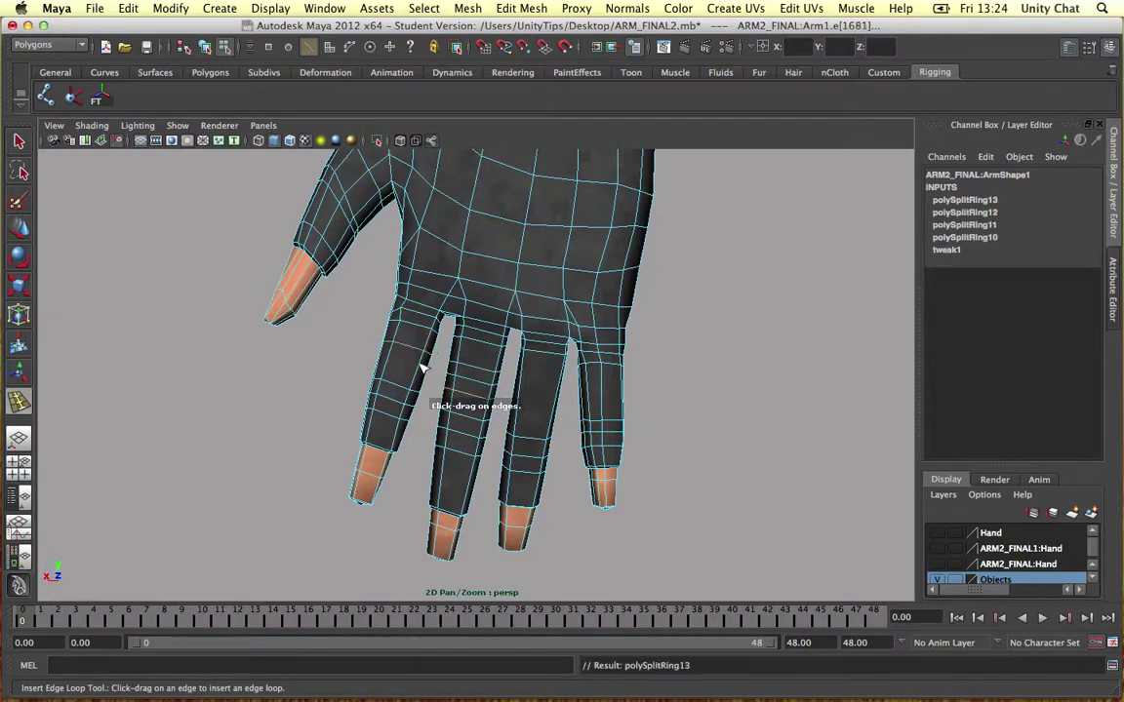
{"action": "left_click", "coordinate": [420, 363]}
{"action": "left_click", "coordinate": [416, 375]}
{"action": "left_click_drag", "start_coordinate": [417, 379], "coordinate": [420, 374]}
Step: Insert additional edge loops between the base and knuckle of the ring and little fingers
{"action": "left_click_drag", "start_coordinate": [563, 389], "coordinate": [531, 405]}
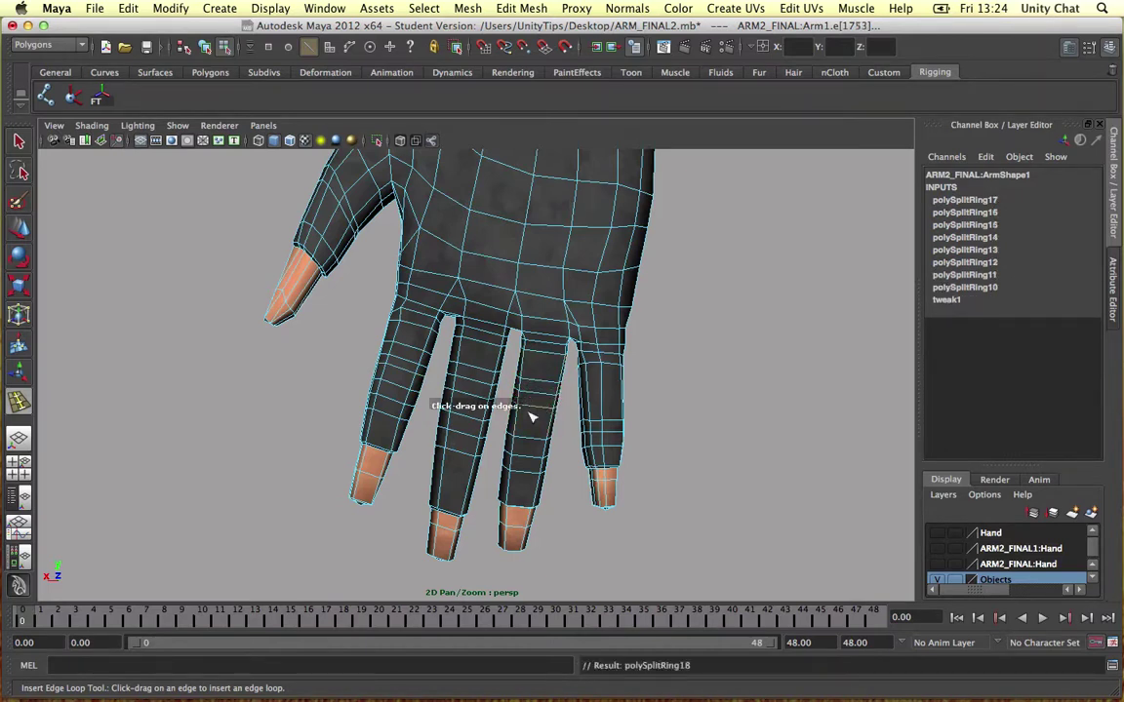
{"action": "left_click", "coordinate": [602, 394]}
{"action": "left_click", "coordinate": [604, 405]}
{"action": "left_click", "coordinate": [606, 410]}
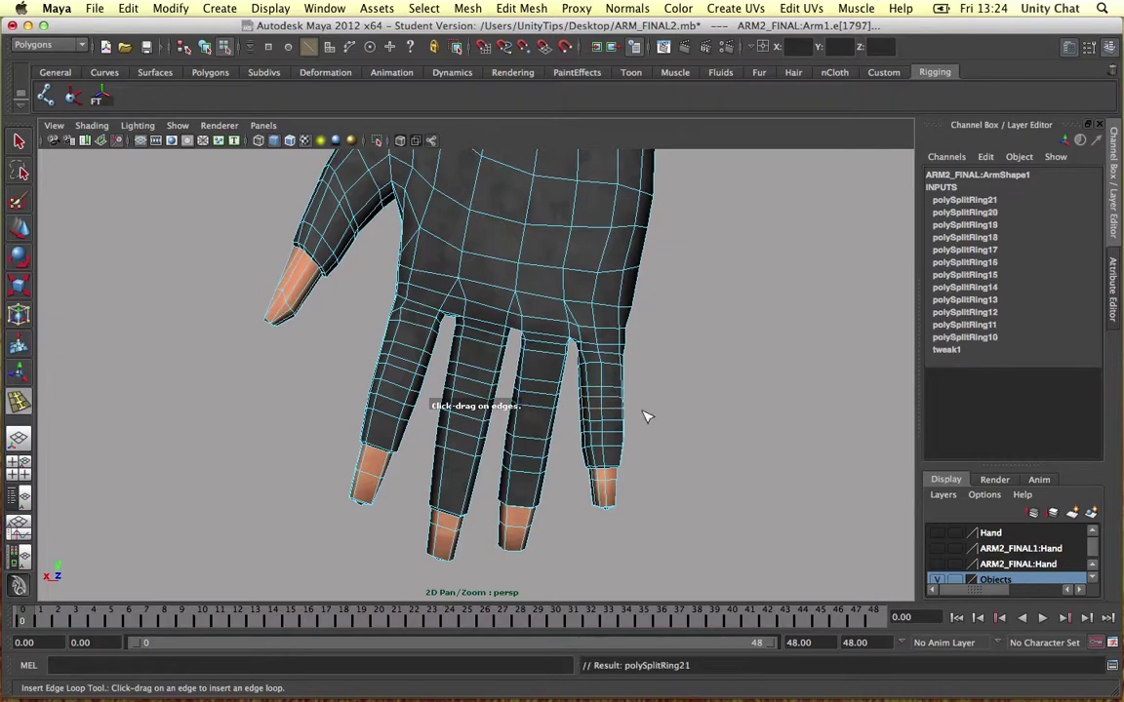
{"action": "key", "text": "w"}
Step: Even out the spacing of the little finger's newly inserted edge loops with the Slide Edge Tool
{"action": "double_click", "coordinate": [613, 388]}
{"action": "right_click", "coordinate": [613, 388]}
{"action": "right_click_drag", "start_coordinate": [612, 388], "coordinate": [615, 357]}
{"action": "left_click", "coordinate": [591, 388]}
{"action": "scroll", "coordinate": [646, 385], "scroll_direction": "up", "scroll_amount": 6}
{"action": "right_click_drag", "start_coordinate": [669, 406], "coordinate": [641, 511]}
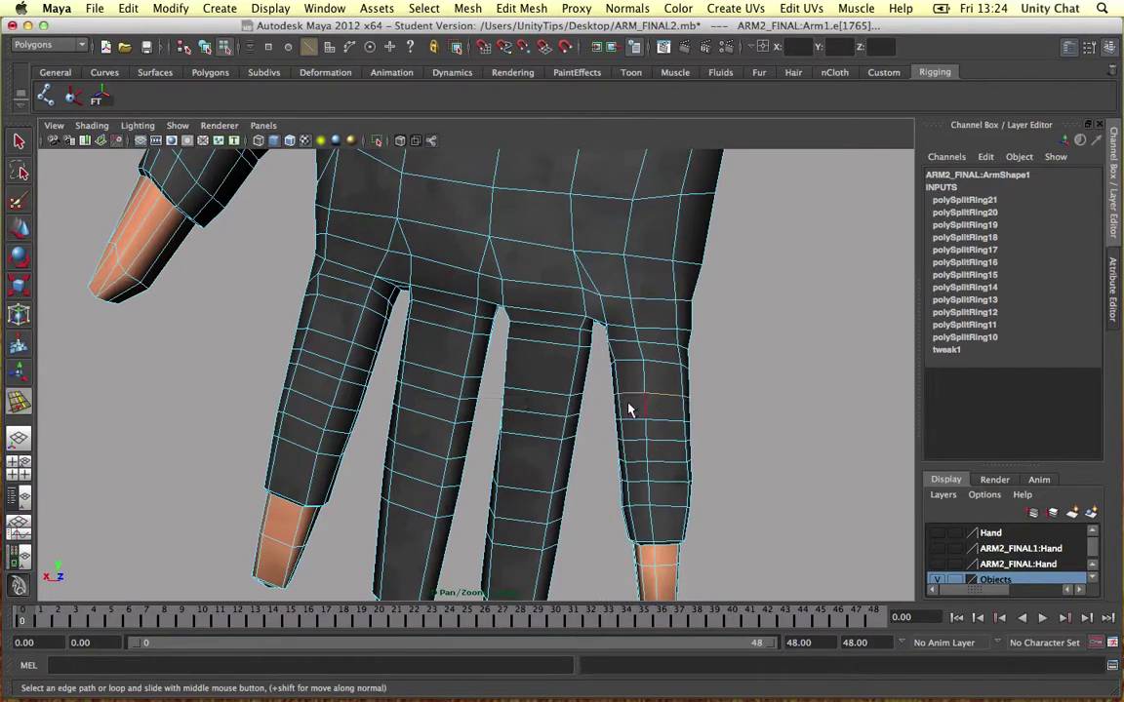
{"action": "left_click", "coordinate": [655, 447]}
{"action": "double_click", "coordinate": [655, 443]}
{"action": "middle_click_drag", "start_coordinate": [663, 443], "coordinate": [641, 446]}
{"action": "scroll", "coordinate": [531, 417], "scroll_direction": "down", "scroll_amount": 5}
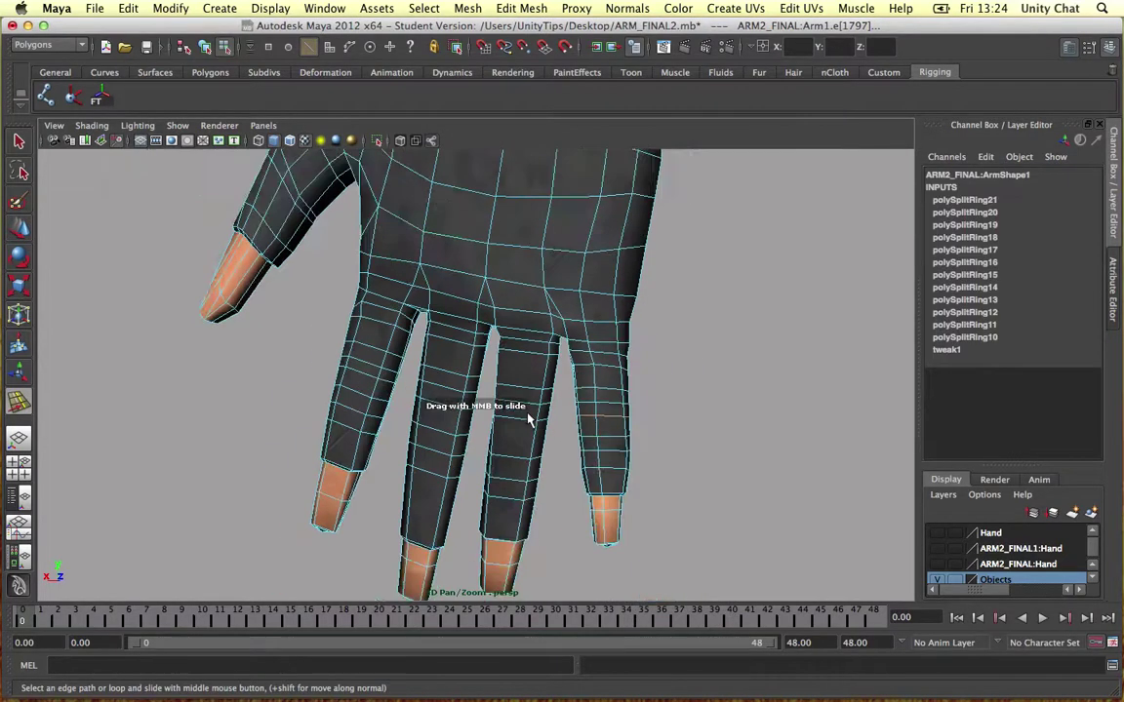
Step: Save the scene with the refined finger topology
{"action": "mouse_move", "coordinate": [543, 411]}
{"action": "left_mouse_down", "text": "alt"}
{"action": "mouse_move", "coordinate": [589, 409]}
{"action": "mouse_move", "coordinate": [528, 414]}
{"action": "left_mouse_up", "text": "alt"}
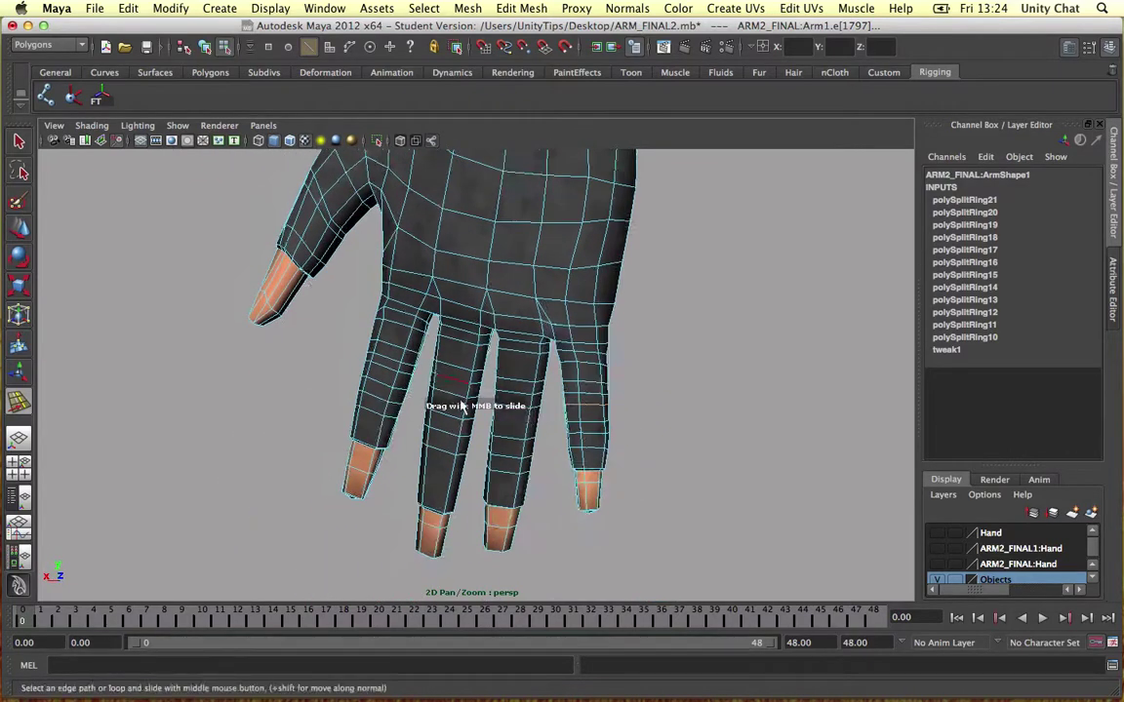
{"action": "middle_click_drag", "start_coordinate": [545, 347], "coordinate": [579, 386], "text": "alt"}
{"action": "key", "text": "super+s"}
{"action": "left_click", "coordinate": [539, 390]}
Step: Switch the viewport to the full-size front view and frame the hand and forearm wireframe
{"action": "scroll", "coordinate": [551, 379], "scroll_direction": "down", "scroll_amount": 5}
{"action": "left_click_drag", "start_coordinate": [551, 378], "coordinate": [495, 241], "text": "alt"}
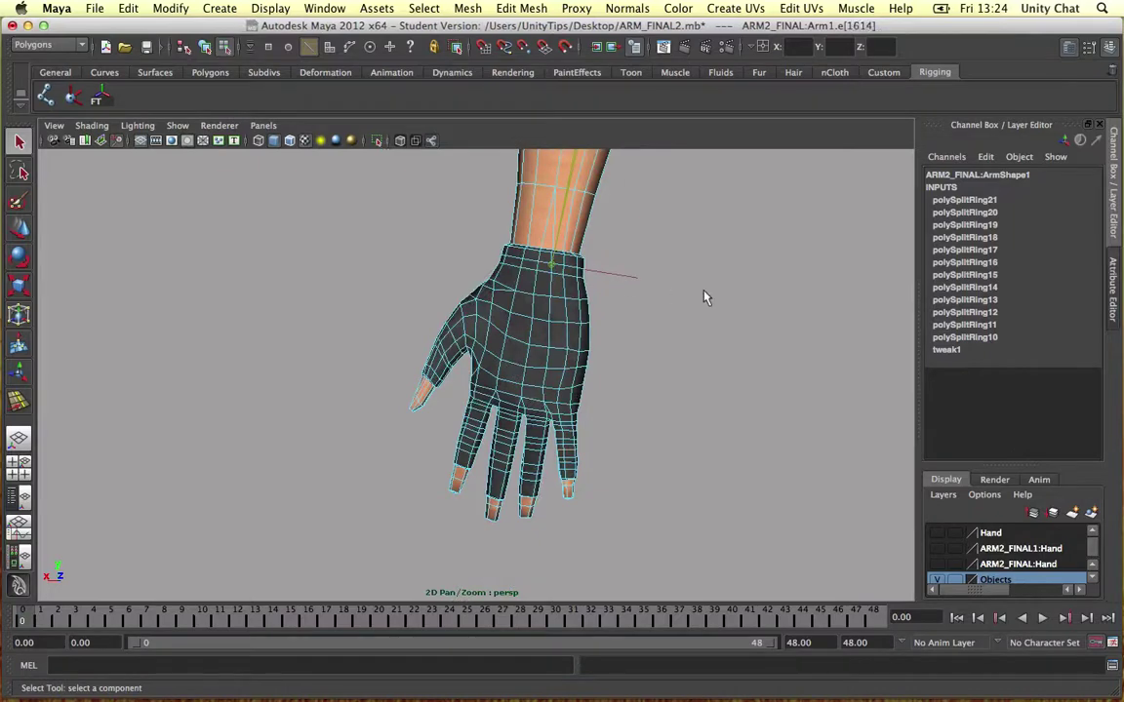
{"action": "left_click_drag", "start_coordinate": [632, 260], "coordinate": [700, 303], "text": "alt"}
{"action": "key", "text": "space"}
{"action": "key", "text": "space"}
{"action": "scroll", "coordinate": [454, 319], "scroll_direction": "up", "scroll_amount": 5}
{"action": "scroll", "coordinate": [481, 325], "scroll_direction": "down", "scroll_amount": 10}
{"action": "scroll", "coordinate": [481, 325], "scroll_direction": "up", "scroll_amount": 2}
{"action": "key", "text": "space"}
{"action": "left_click", "coordinate": [448, 366]}
{"action": "key", "text": "space"}
{"action": "key", "text": "space"}
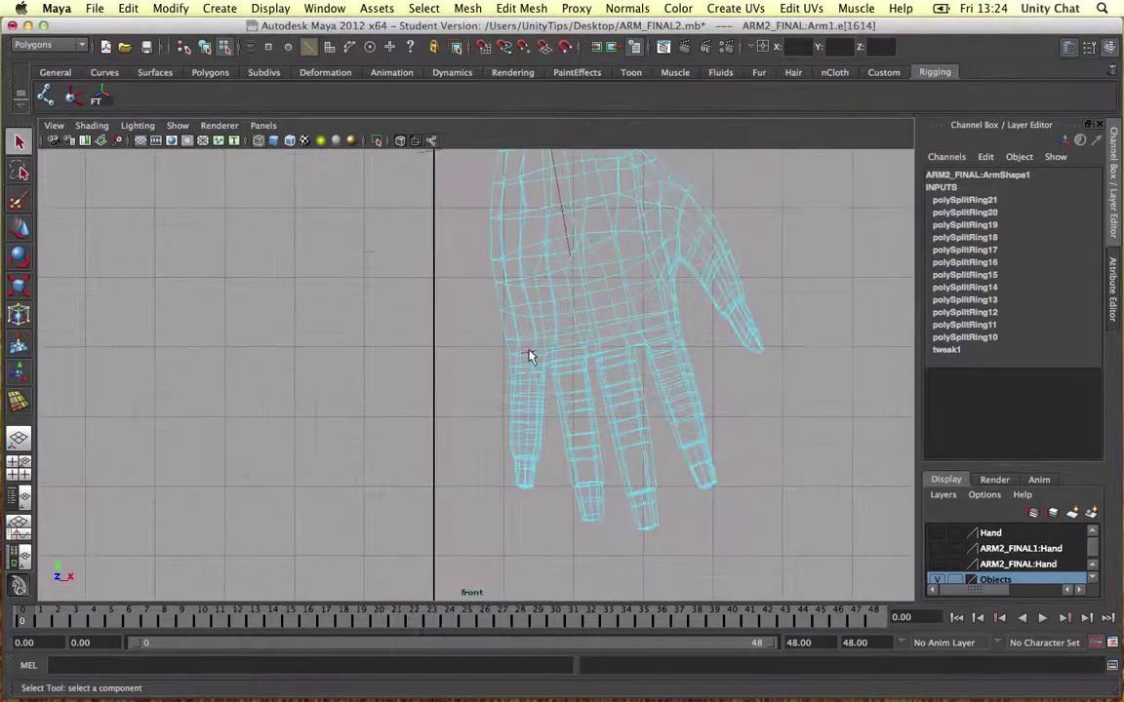
{"action": "middle_click_drag", "start_coordinate": [534, 349], "coordinate": [559, 343], "text": "alt"}
{"action": "scroll", "coordinate": [531, 322], "scroll_direction": "down", "scroll_amount": 5}
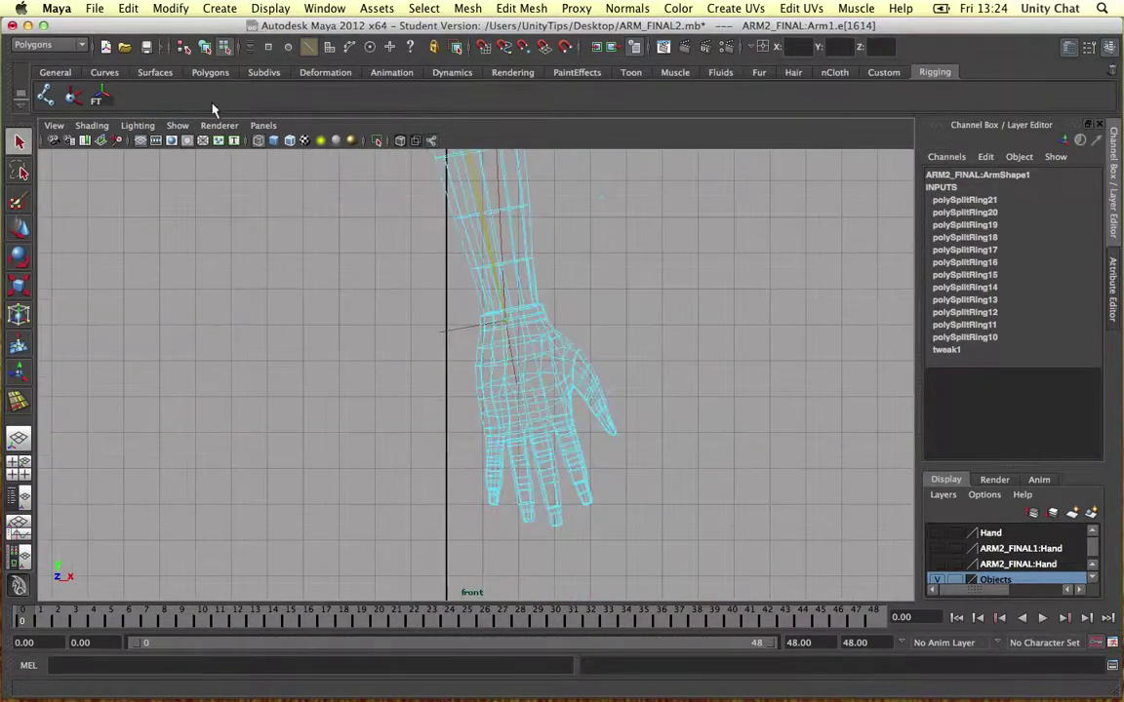
Step: Create a six-joint chain from the wrist through the little finger's base and knuckles to just past its tip
{"action": "left_click", "coordinate": [46, 94]}
{"action": "scroll", "coordinate": [458, 276], "scroll_direction": "up", "scroll_amount": 3}
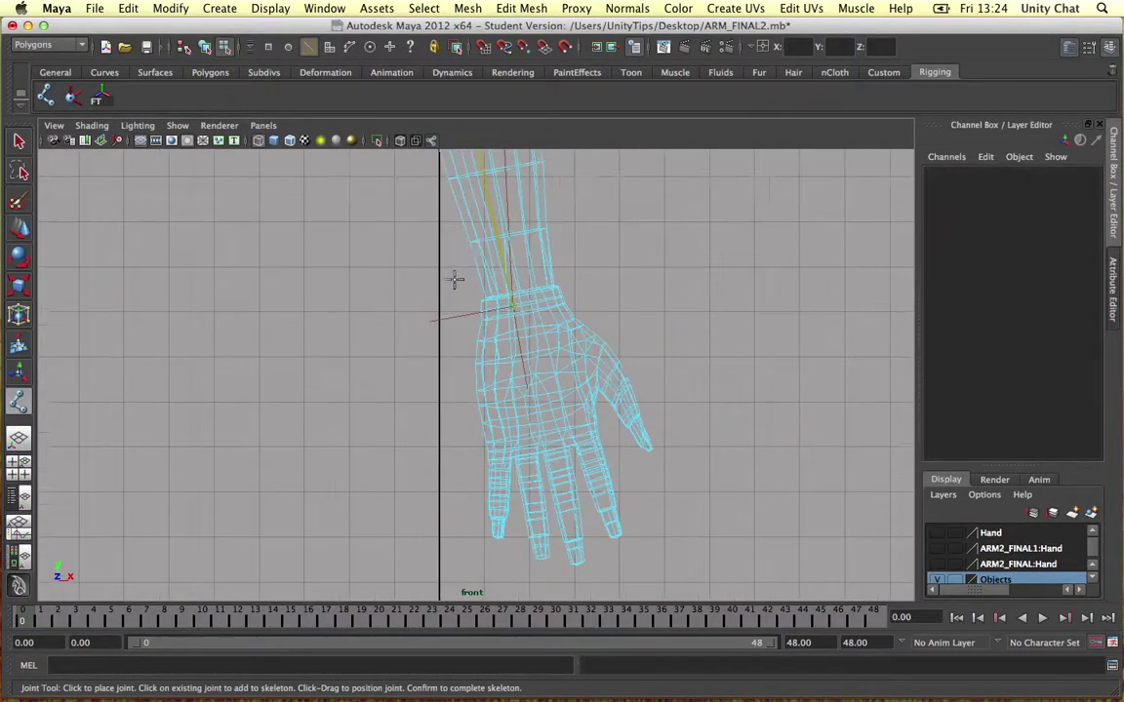
{"action": "left_click", "coordinate": [533, 265]}
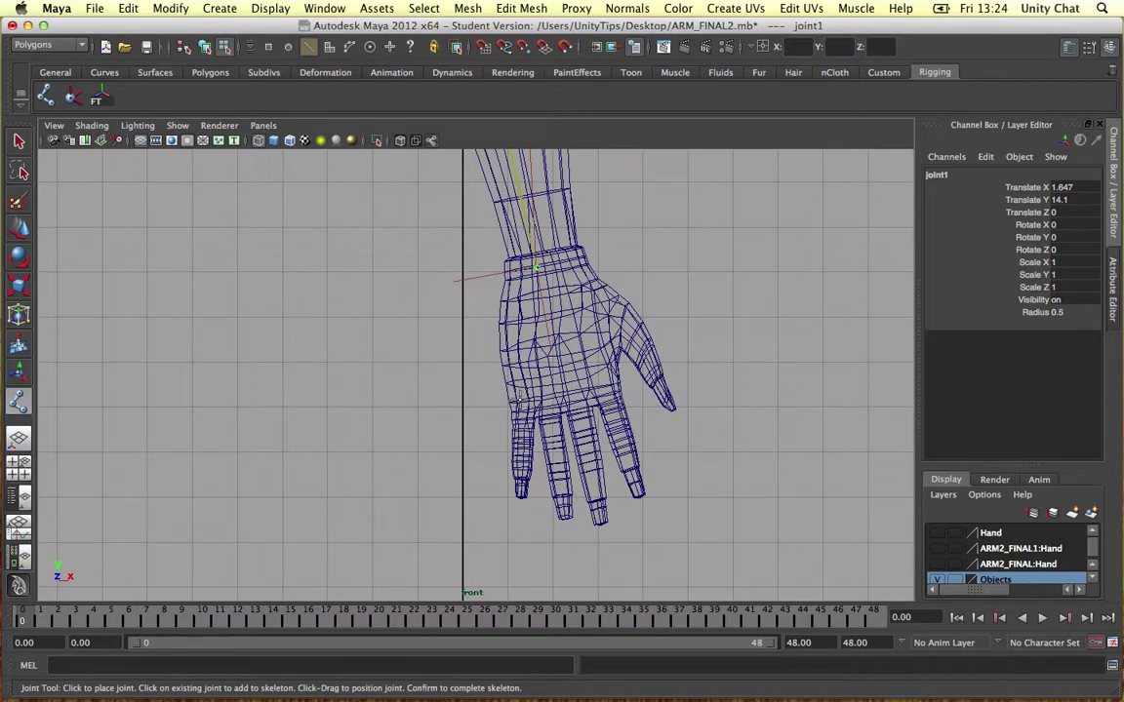
{"action": "left_click", "coordinate": [521, 405]}
{"action": "scroll", "coordinate": [546, 370], "scroll_direction": "up", "scroll_amount": 4}
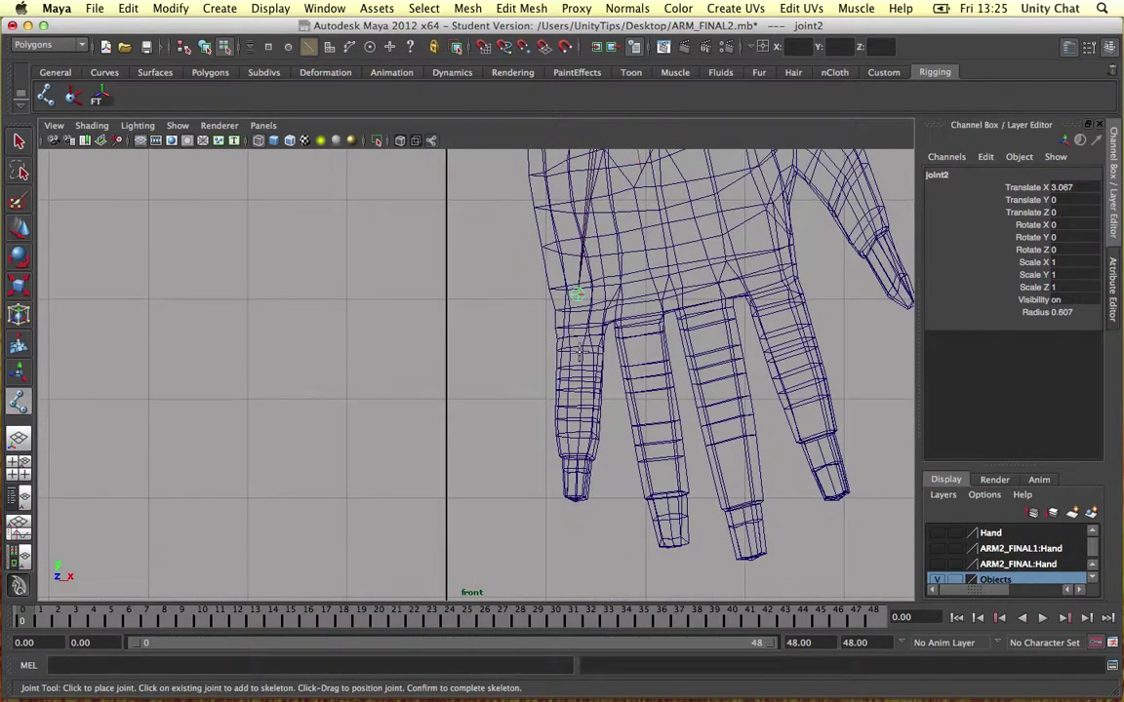
{"action": "left_click", "coordinate": [579, 353]}
{"action": "left_click", "coordinate": [578, 395]}
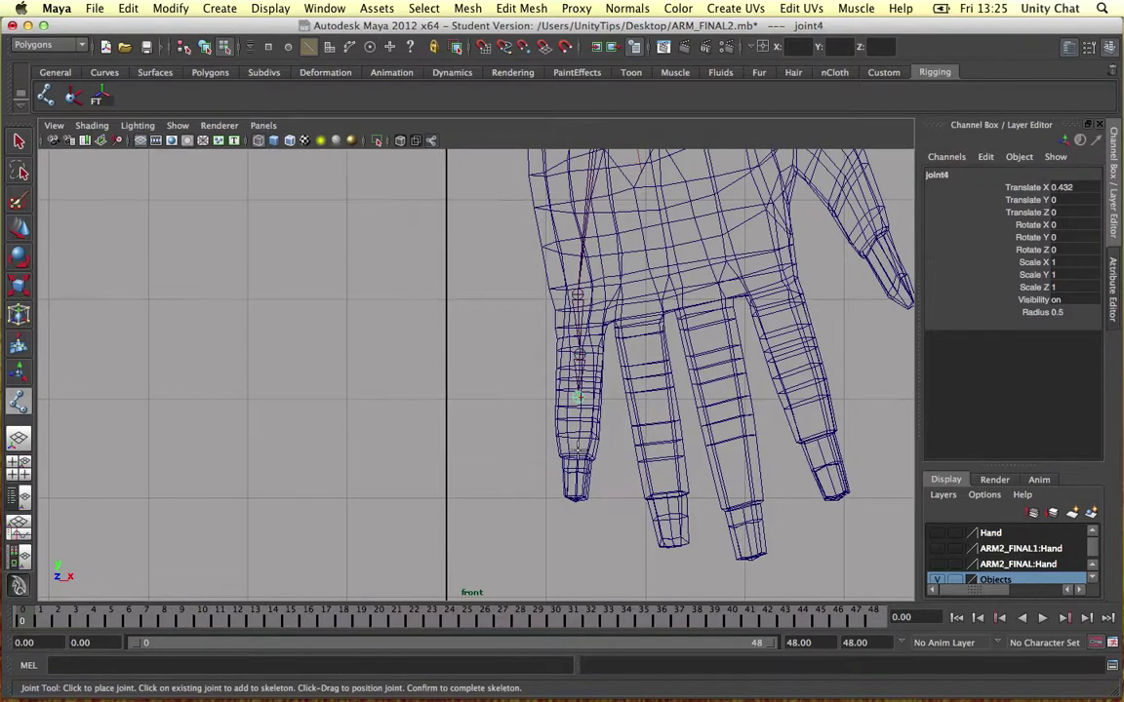
{"action": "left_click", "coordinate": [578, 452]}
{"action": "left_click", "coordinate": [573, 504]}
{"action": "key", "text": "q"}
{"action": "key", "text": "w"}
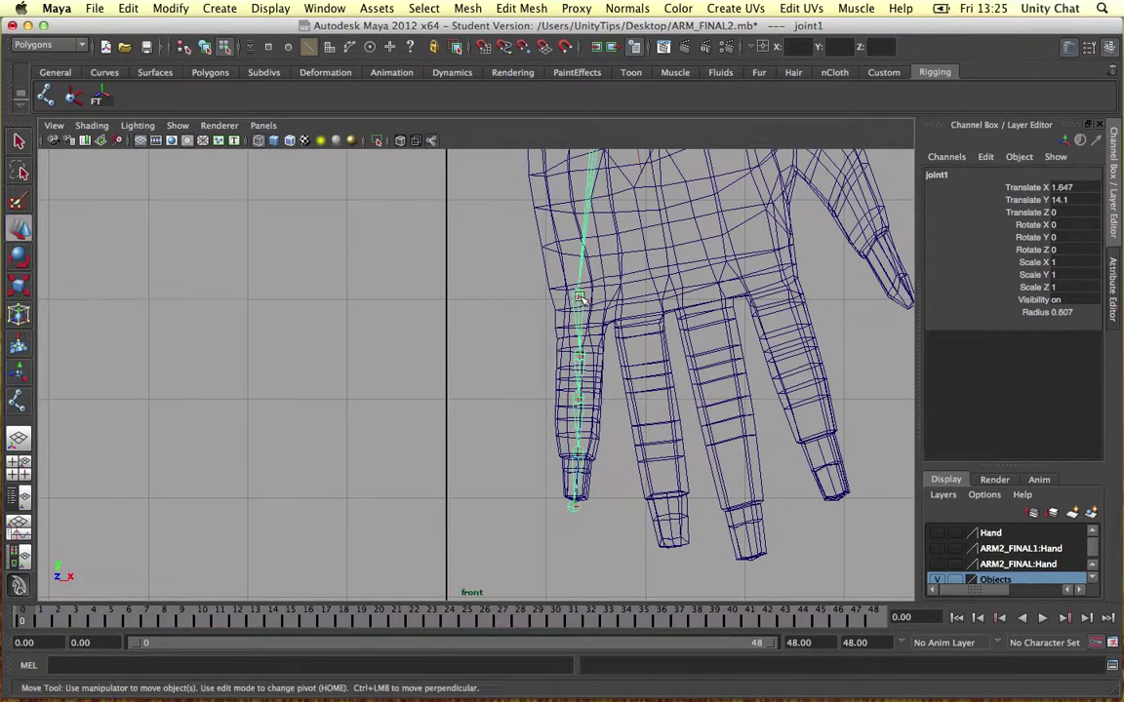
{"action": "right_click_drag", "start_coordinate": [578, 295], "coordinate": [583, 353]}
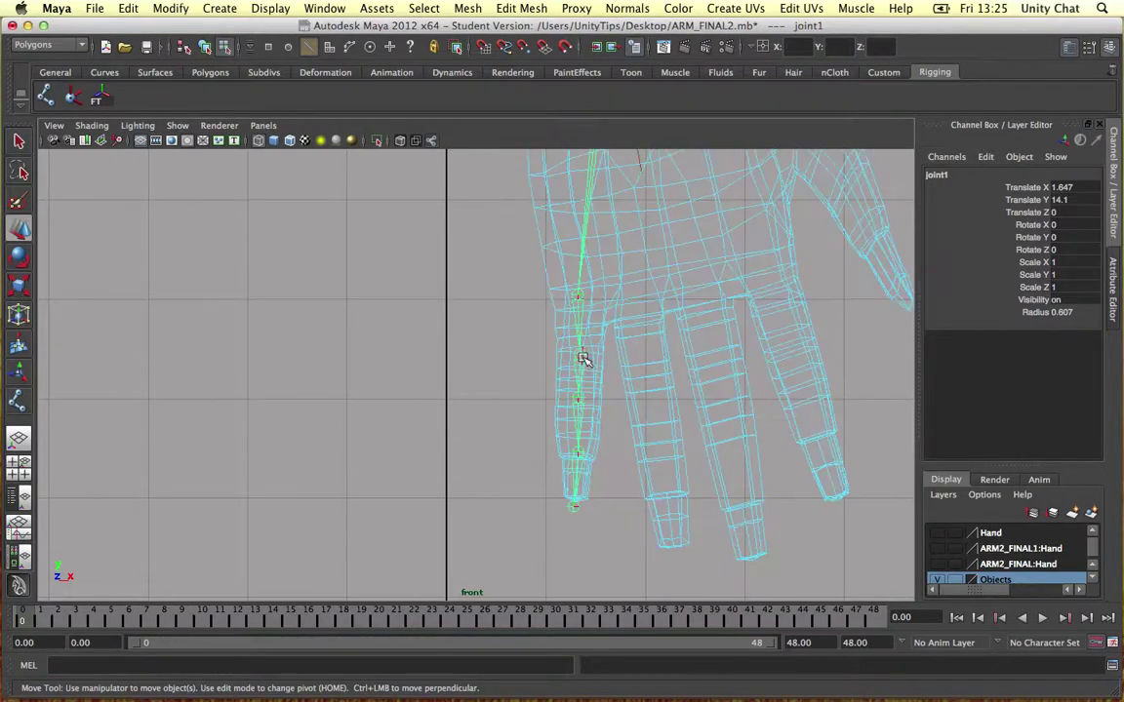
{"action": "left_click", "coordinate": [580, 356]}
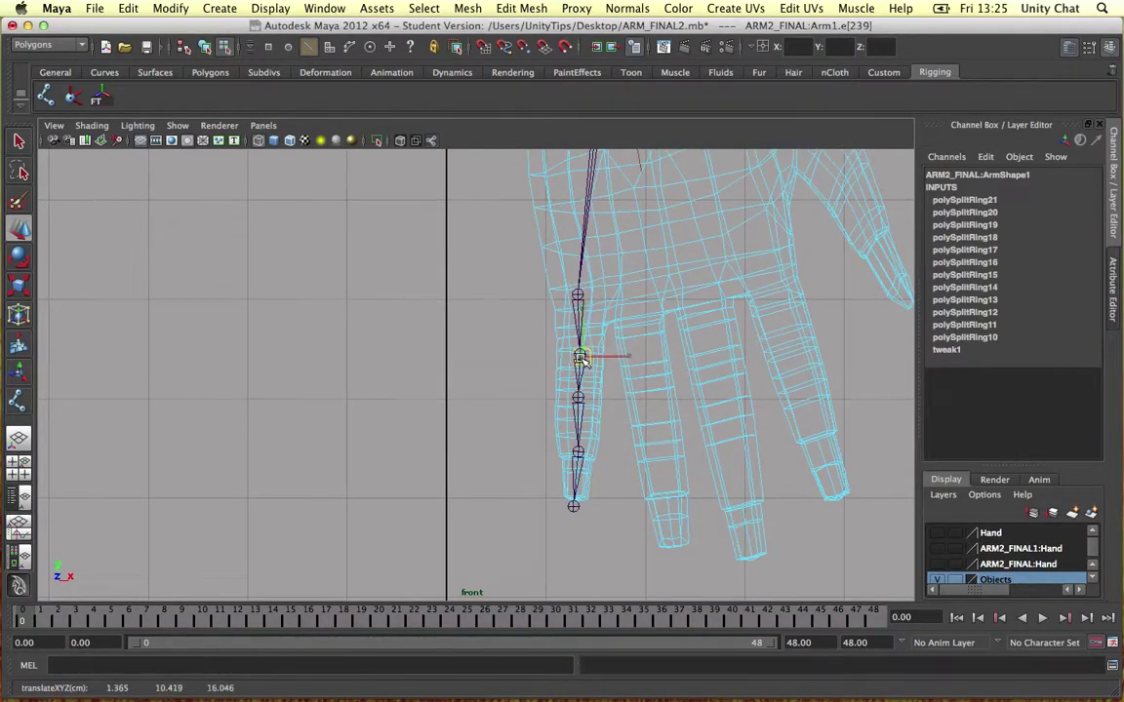
{"action": "scroll", "coordinate": [580, 355], "scroll_direction": "up", "scroll_amount": 2}
{"action": "left_click", "coordinate": [613, 353]}
{"action": "left_click", "coordinate": [609, 352]}
{"action": "scroll", "coordinate": [605, 350], "scroll_direction": "up", "scroll_amount": 4}
{"action": "left_click", "coordinate": [606, 324]}
{"action": "left_click", "coordinate": [608, 324]}
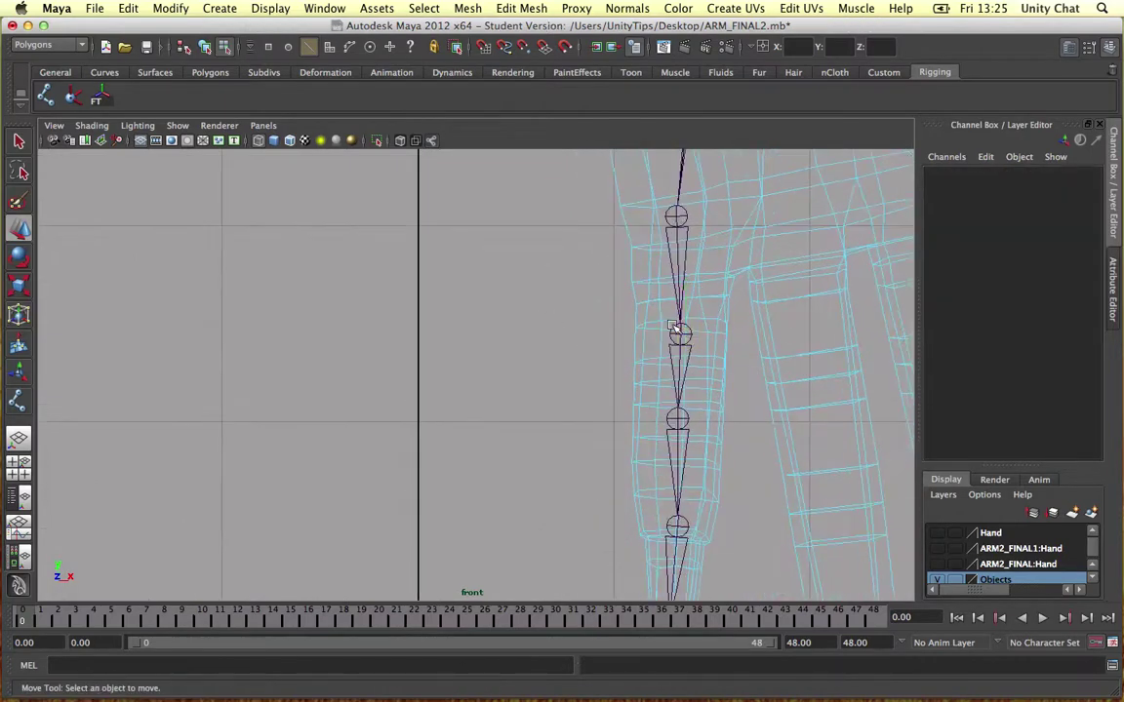
{"action": "left_click", "coordinate": [676, 310]}
{"action": "scroll", "coordinate": [677, 305], "scroll_direction": "down", "scroll_amount": 6}
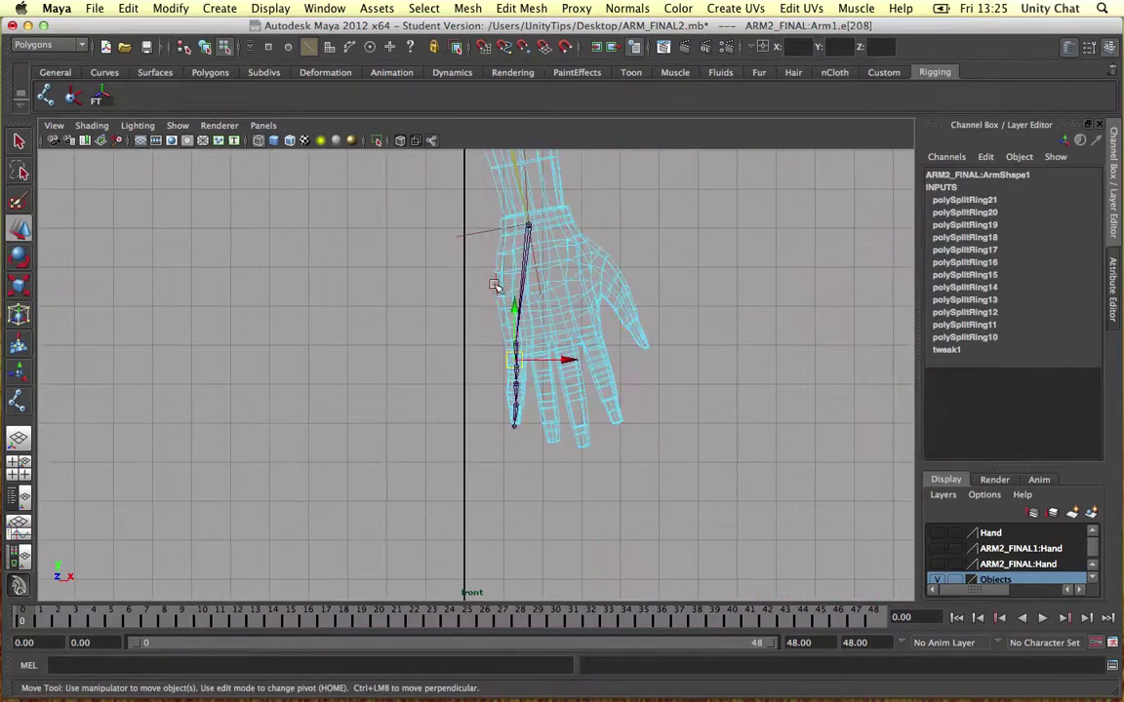
Step: Return to object selection and move the little finger's base joint slightly up the hand onto the finger base
{"action": "key", "text": "F8"}
{"action": "scroll", "coordinate": [519, 333], "scroll_direction": "up", "scroll_amount": 6}
{"action": "left_click", "coordinate": [558, 312]}
{"action": "scroll", "coordinate": [577, 347], "scroll_direction": "up", "scroll_amount": 5}
{"action": "middle_click_drag", "start_coordinate": [579, 352], "coordinate": [561, 334], "text": "alt"}
{"action": "left_click_drag", "start_coordinate": [596, 247], "coordinate": [597, 260]}
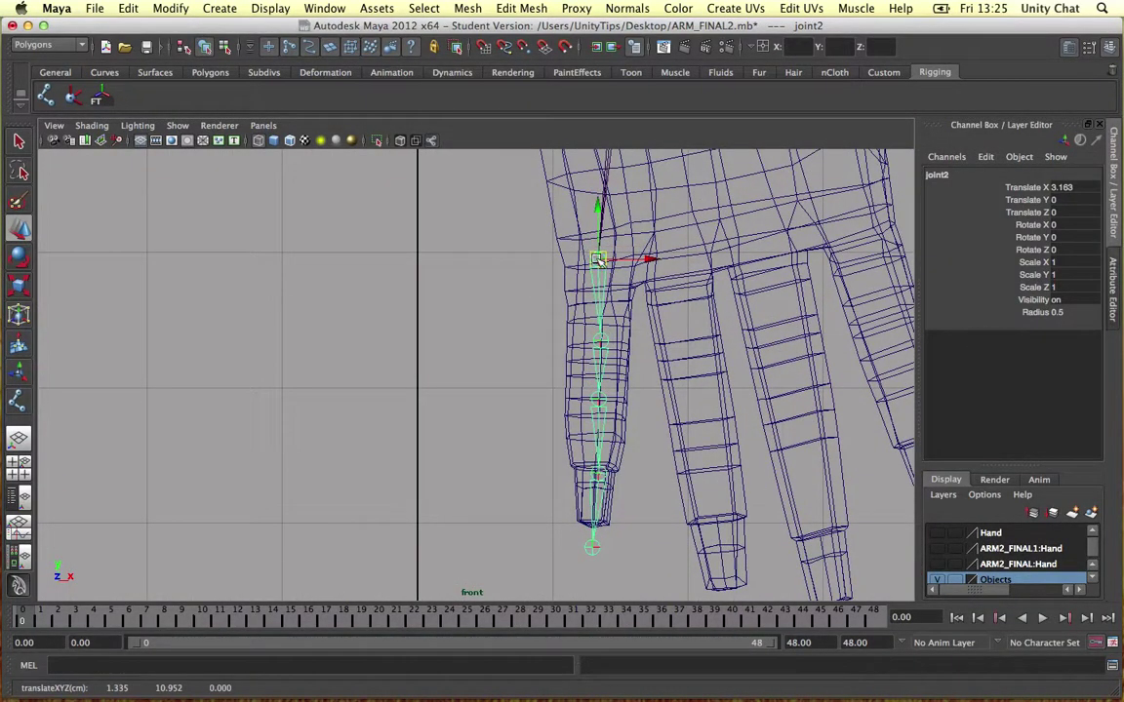
Step: Reposition the little finger's knuckle joints on their edge loops and move its end joint beyond the fingertip
{"action": "left_click", "coordinate": [599, 343]}
{"action": "left_click_drag", "start_coordinate": [599, 343], "coordinate": [602, 330]}
{"action": "left_click", "coordinate": [599, 384]}
{"action": "left_click_drag", "start_coordinate": [599, 385], "coordinate": [600, 388]}
{"action": "left_click", "coordinate": [600, 458]}
{"action": "left_click_drag", "start_coordinate": [599, 459], "coordinate": [596, 458]}
{"action": "left_click_drag", "start_coordinate": [593, 524], "coordinate": [590, 562]}
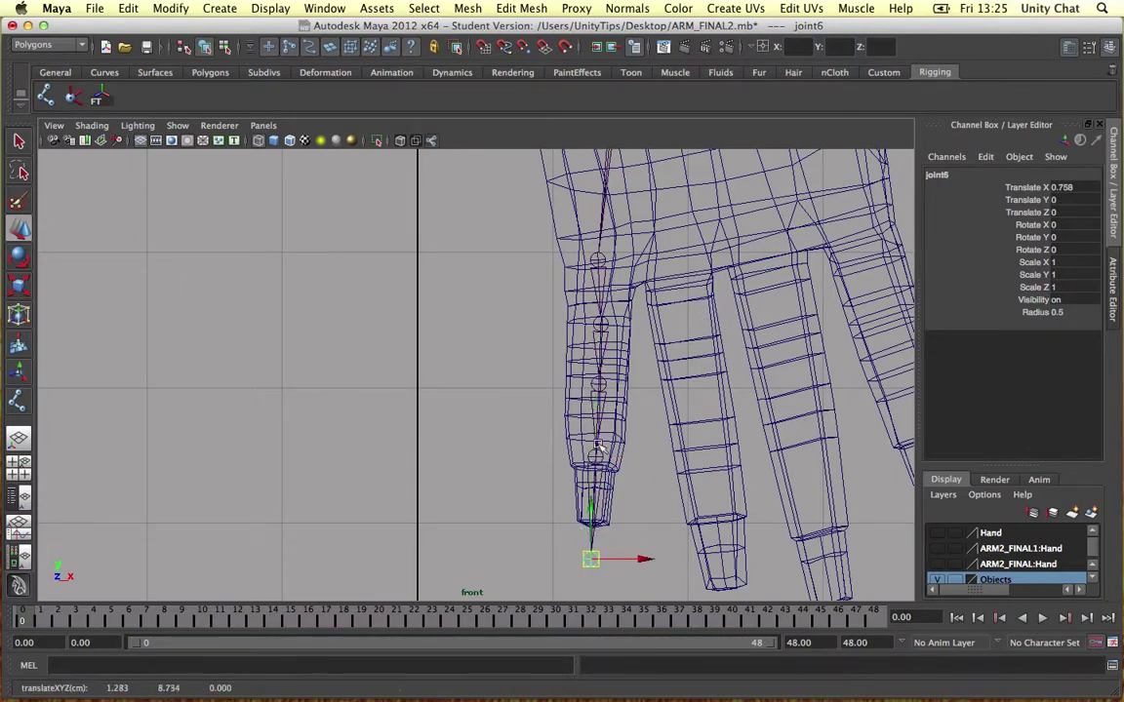
Step: Fine-tune the little finger's knuckle joints so they sit centred on the bending edge loops
{"action": "left_click", "coordinate": [598, 445]}
{"action": "left_click", "coordinate": [549, 433]}
{"action": "left_click", "coordinate": [601, 392]}
{"action": "left_click_drag", "start_coordinate": [598, 385], "coordinate": [597, 397]}
{"action": "left_click", "coordinate": [593, 466]}
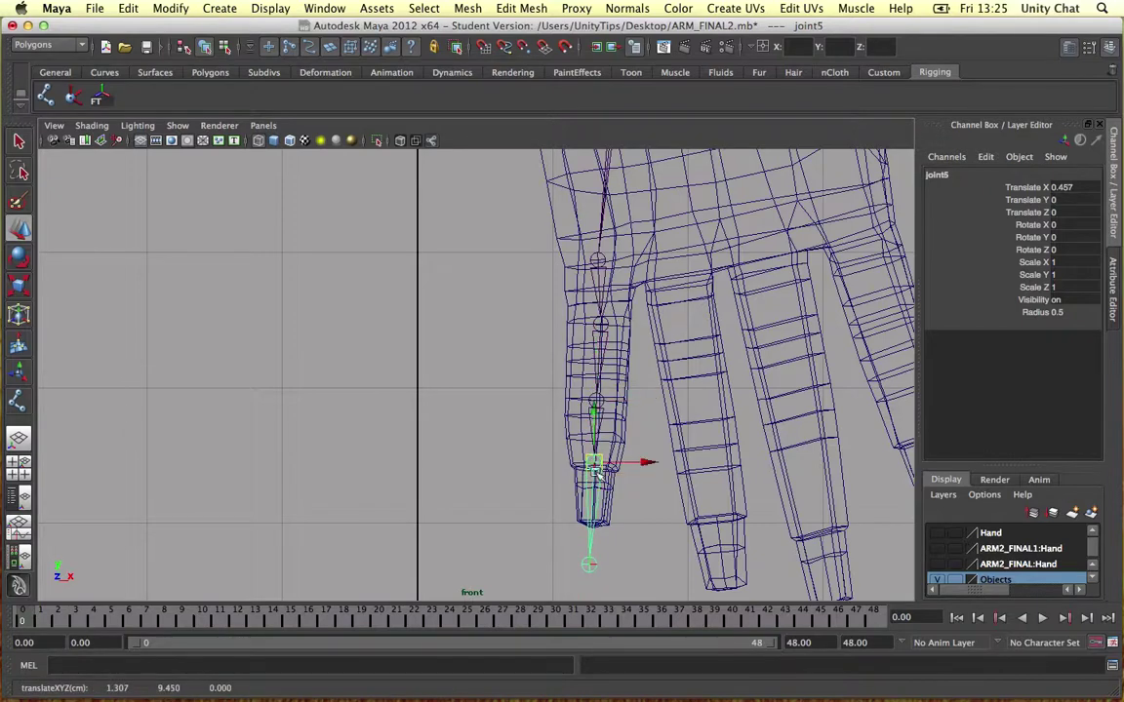
{"action": "middle_click_drag", "start_coordinate": [596, 386], "coordinate": [502, 361], "text": "alt"}
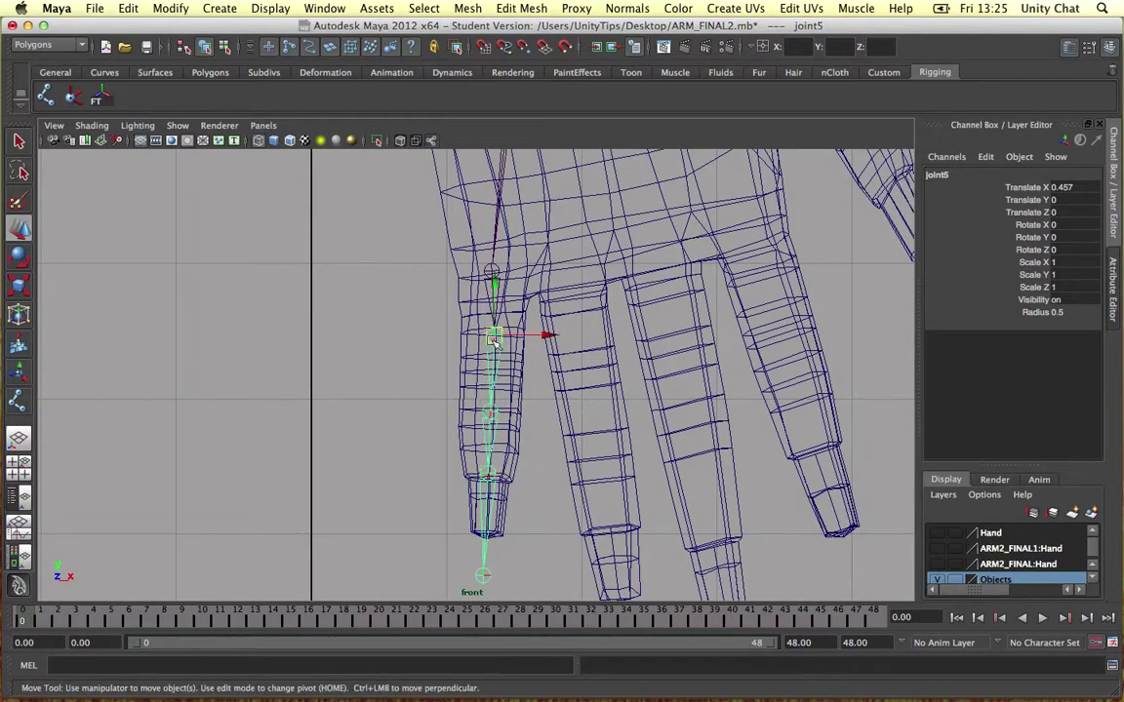
{"action": "left_click_drag", "start_coordinate": [491, 340], "coordinate": [487, 336]}
{"action": "left_click", "coordinate": [484, 401]}
Step: Branch a five-joint chain from the existing wrist joint down the ring finger to just past its tip
{"action": "scroll", "coordinate": [571, 391], "scroll_direction": "down", "scroll_amount": 4}
{"action": "middle_click_drag", "start_coordinate": [606, 417], "coordinate": [622, 478], "text": "alt"}
{"action": "left_click", "coordinate": [45, 94]}
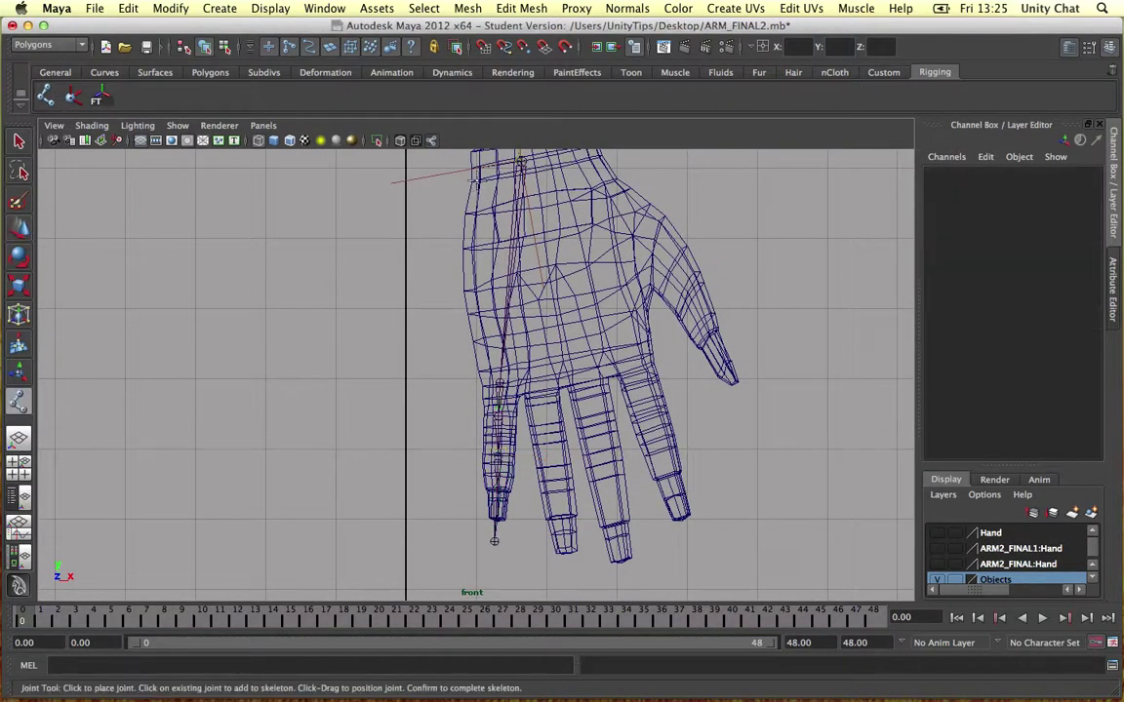
{"action": "left_click", "coordinate": [520, 162]}
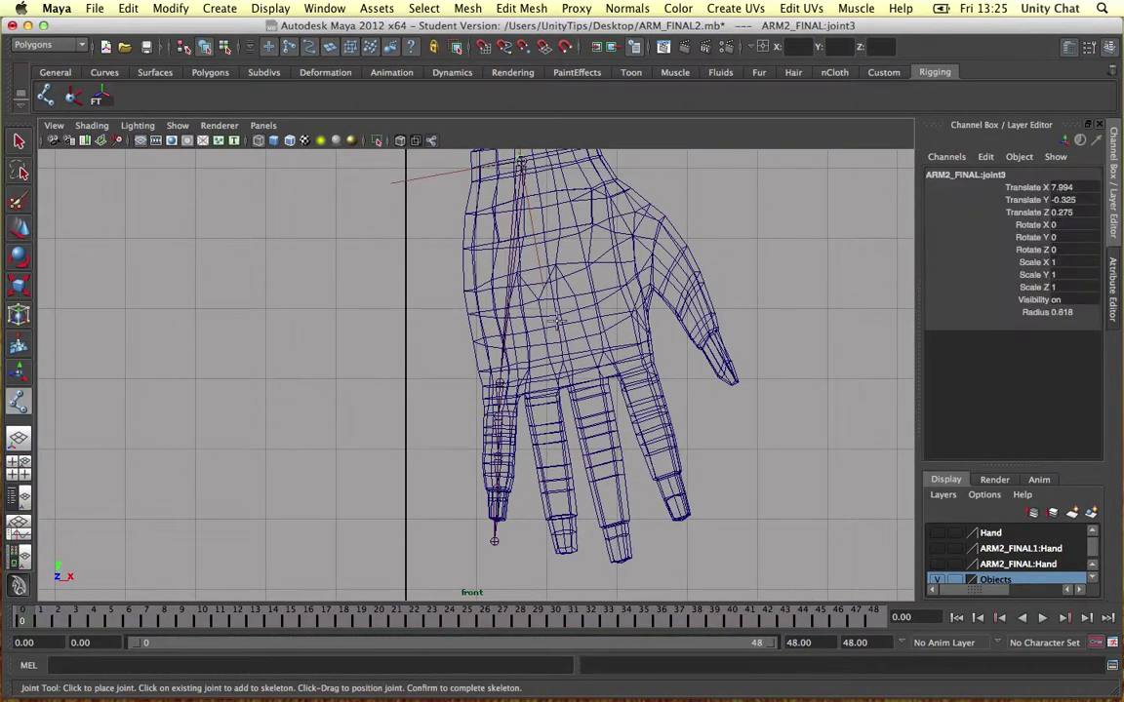
{"action": "left_click", "coordinate": [540, 382]}
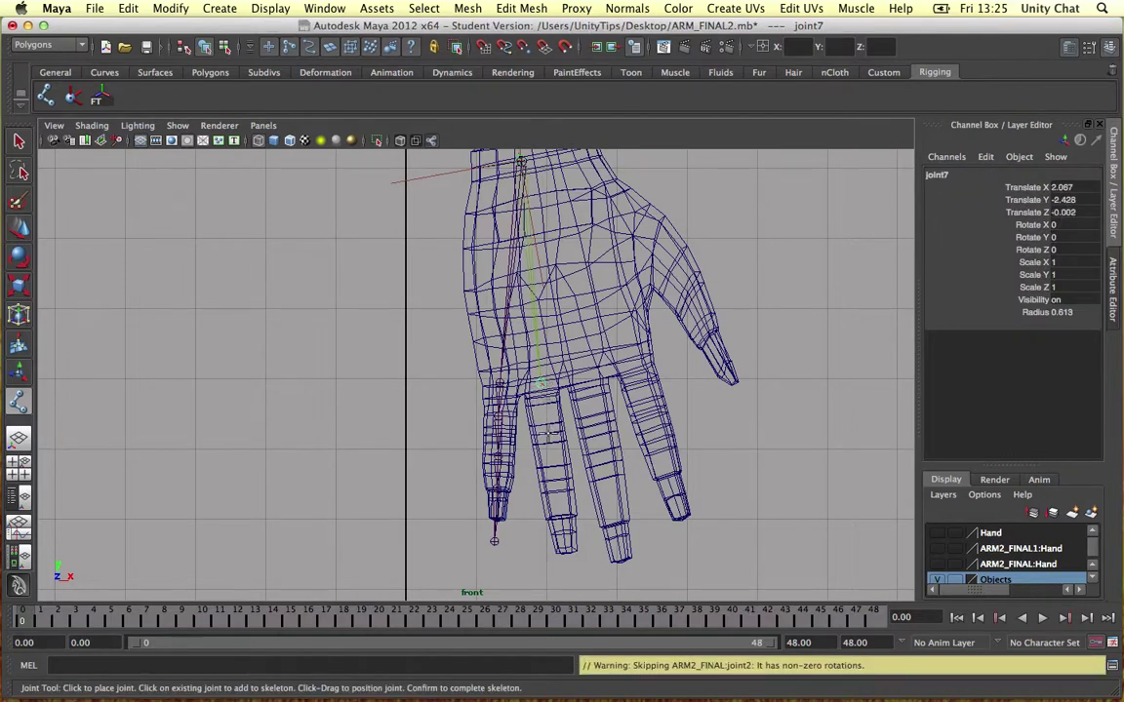
{"action": "left_click", "coordinate": [549, 432]}
{"action": "left_click", "coordinate": [553, 480]}
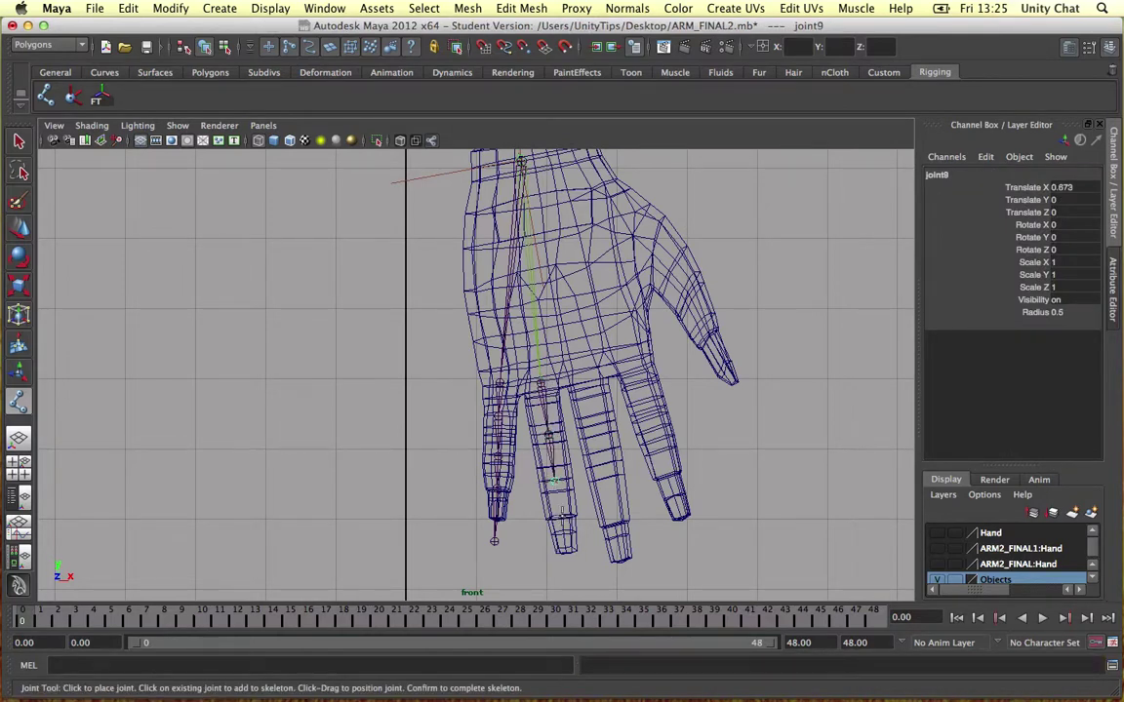
{"action": "left_click", "coordinate": [562, 521]}
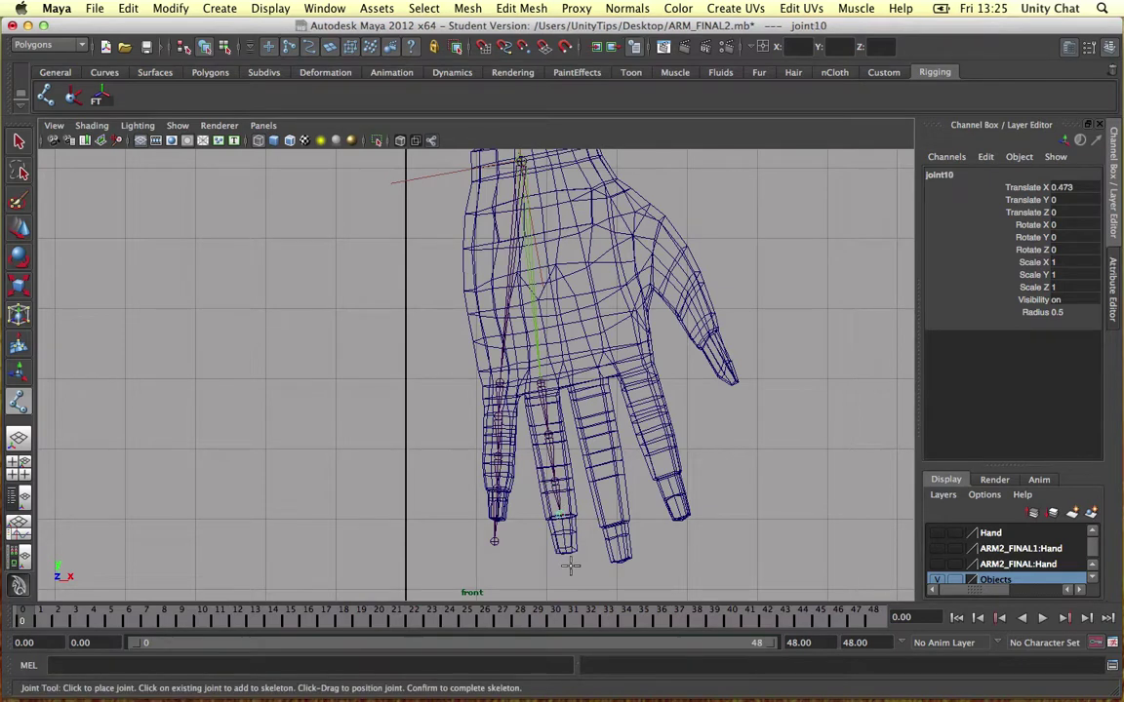
{"action": "scroll", "coordinate": [570, 567], "scroll_direction": "up", "scroll_amount": 4}
{"action": "middle_click_drag", "start_coordinate": [571, 566], "coordinate": [561, 478], "text": "alt"}
Step: Move the ring finger's base and knuckle joints into line with the finger's edge loops
{"action": "key", "text": "w"}
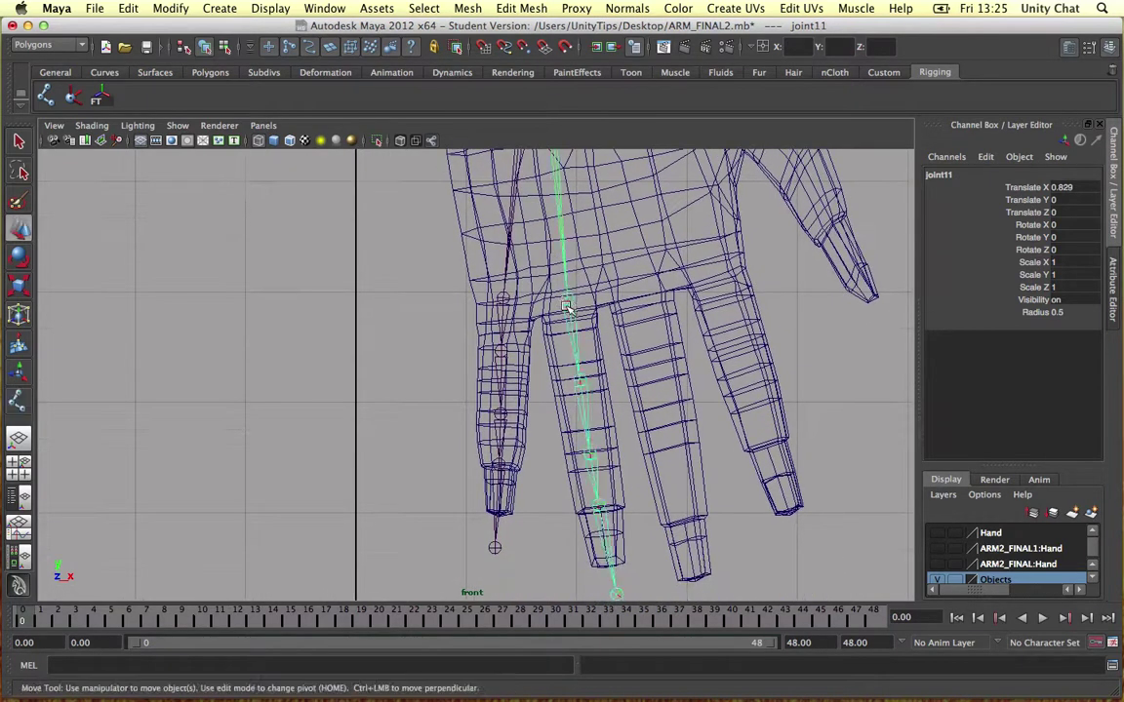
{"action": "left_click", "coordinate": [570, 303]}
{"action": "left_click_drag", "start_coordinate": [570, 302], "coordinate": [570, 295]}
{"action": "left_click", "coordinate": [582, 374]}
{"action": "left_click_drag", "start_coordinate": [583, 375], "coordinate": [582, 380]}
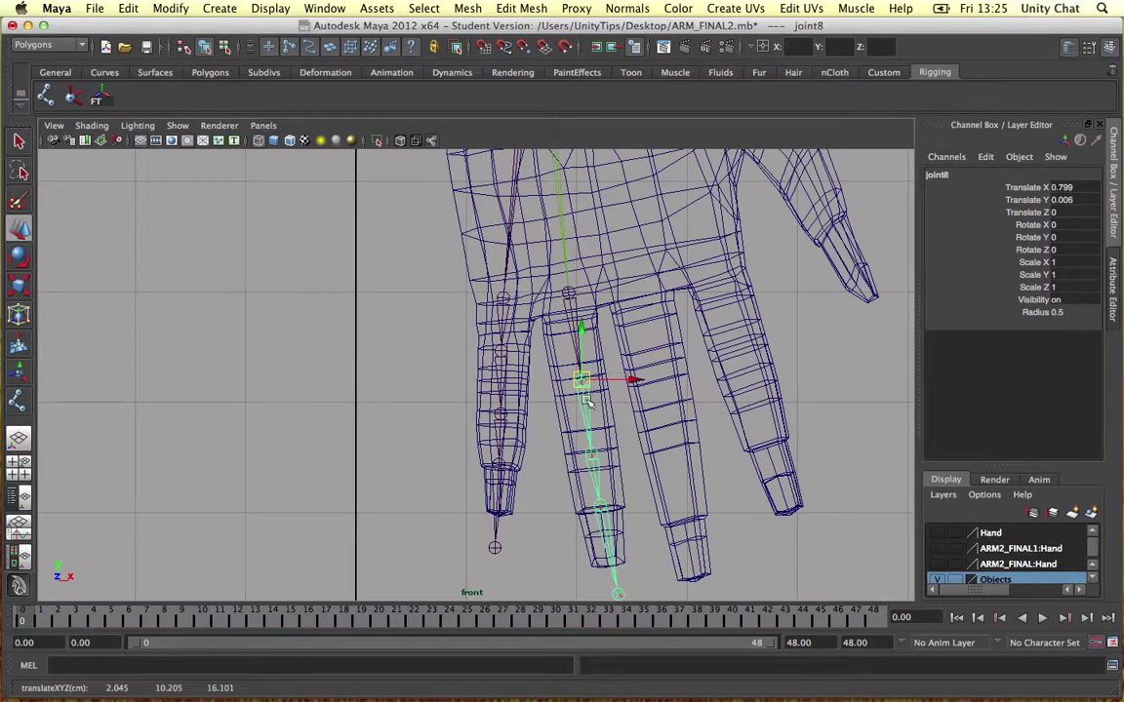
{"action": "left_click", "coordinate": [591, 454]}
{"action": "left_click", "coordinate": [597, 496]}
{"action": "left_click_drag", "start_coordinate": [597, 495], "coordinate": [602, 512]}
Step: Branch a five-joint chain from the existing wrist joint down the middle finger to its tip
{"action": "right_click_drag", "start_coordinate": [697, 445], "coordinate": [456, 244], "text": "alt"}
{"action": "left_click", "coordinate": [45, 94]}
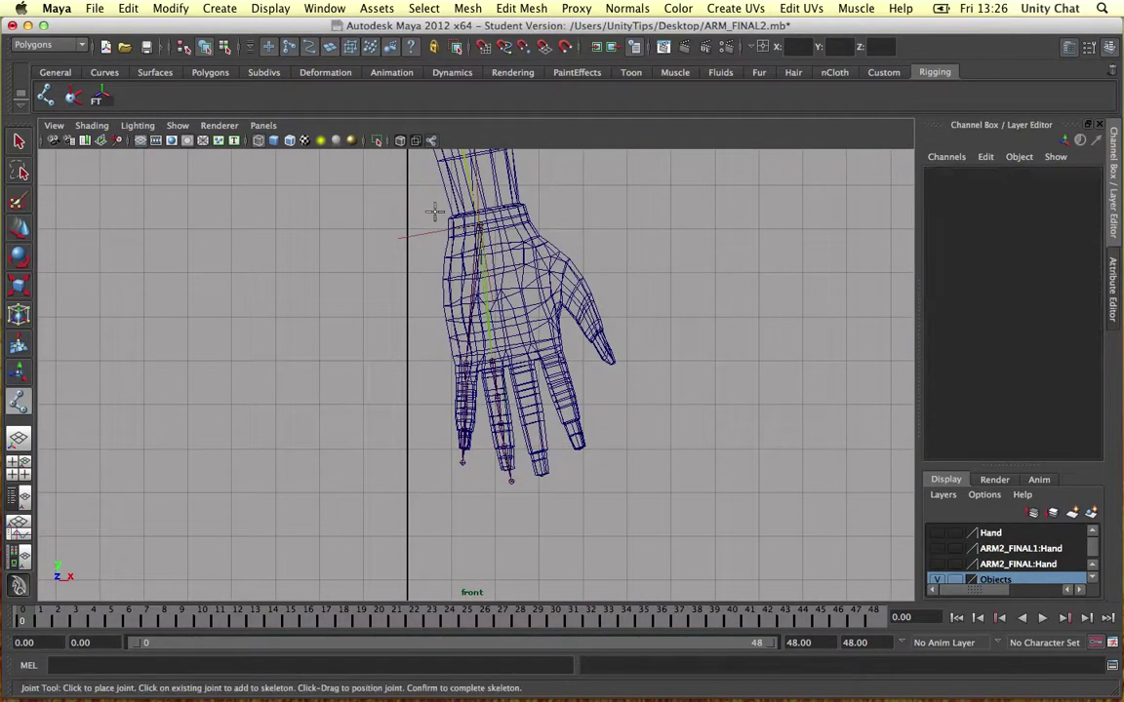
{"action": "left_click", "coordinate": [478, 225]}
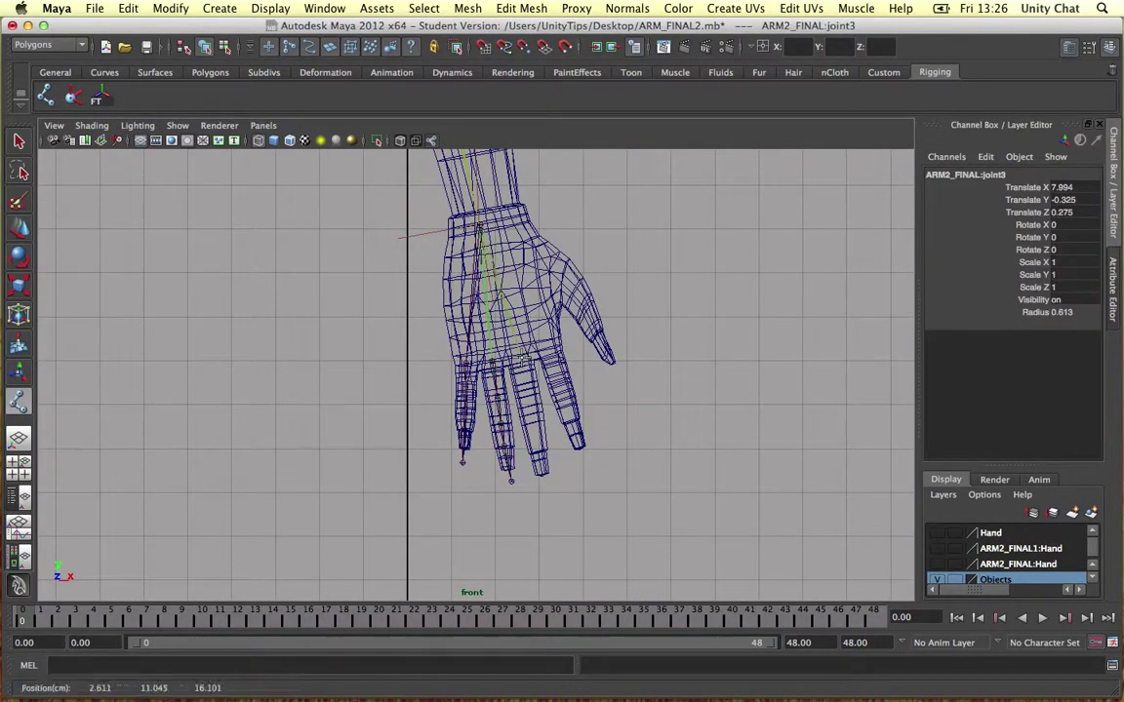
{"action": "left_click", "coordinate": [524, 361]}
{"action": "left_click", "coordinate": [525, 390]}
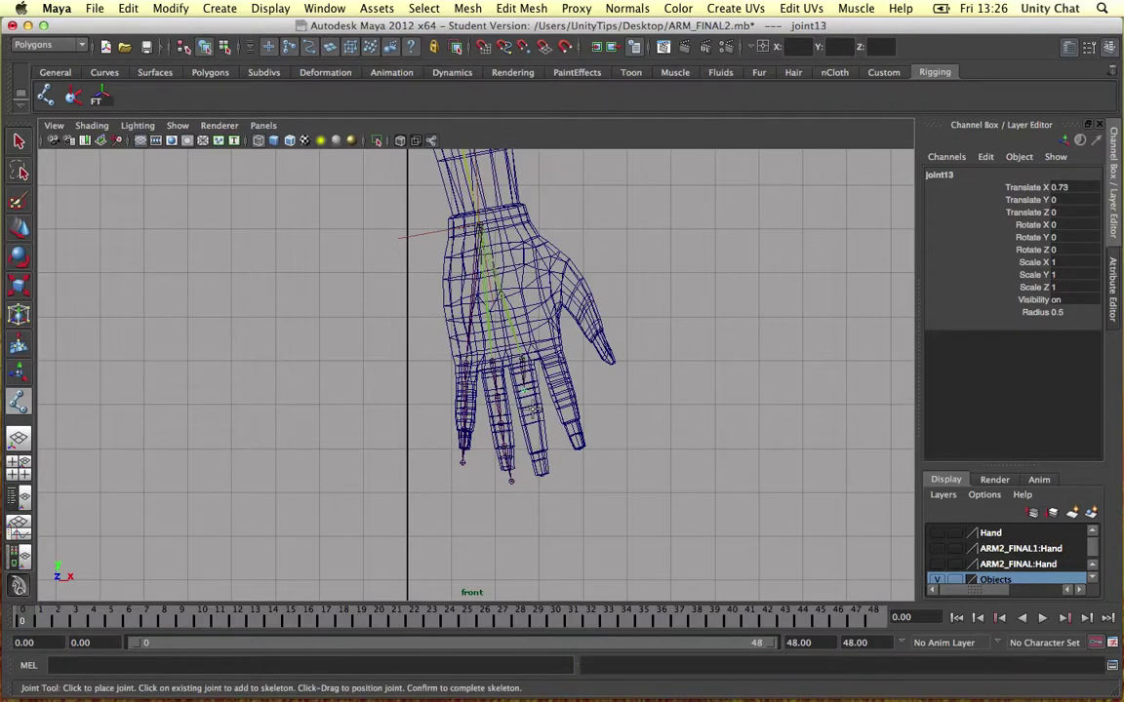
{"action": "left_click", "coordinate": [543, 472]}
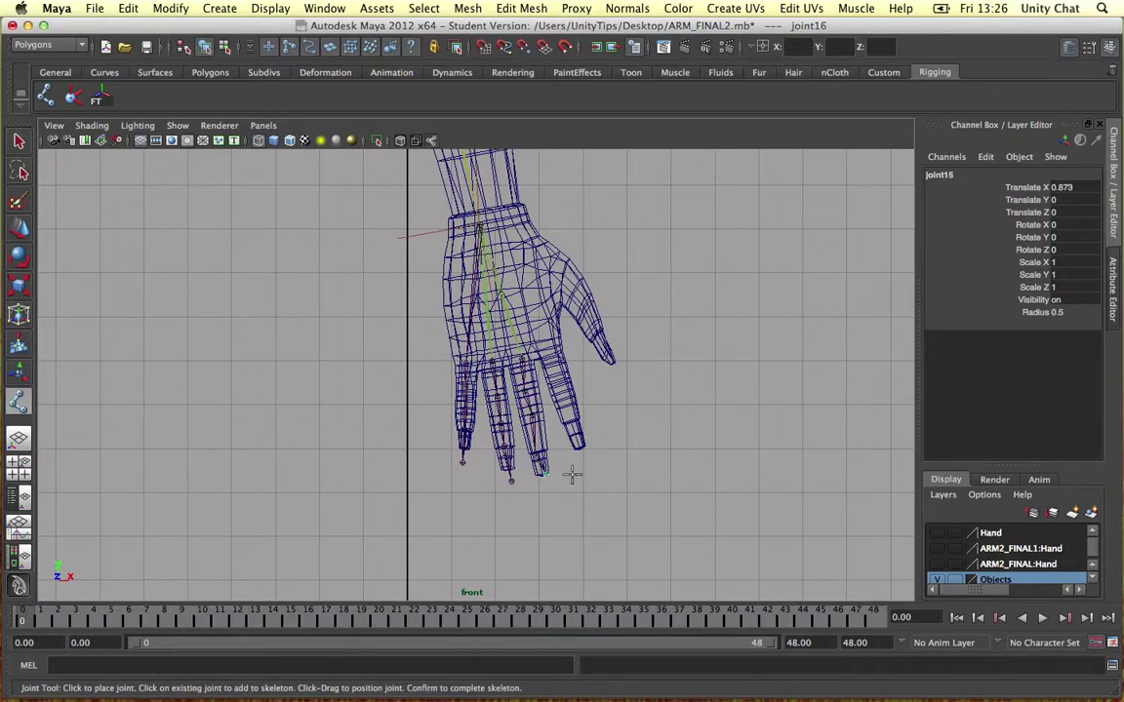
Step: Move the middle finger's base joint and first knuckle joint to the centre line of the finger
{"action": "scroll", "coordinate": [573, 472], "scroll_direction": "up", "scroll_amount": 5}
{"action": "middle_click_drag", "start_coordinate": [573, 472], "coordinate": [542, 425], "text": "alt"}
{"action": "scroll", "coordinate": [546, 409], "scroll_direction": "up", "scroll_amount": 2}
{"action": "key", "text": "w"}
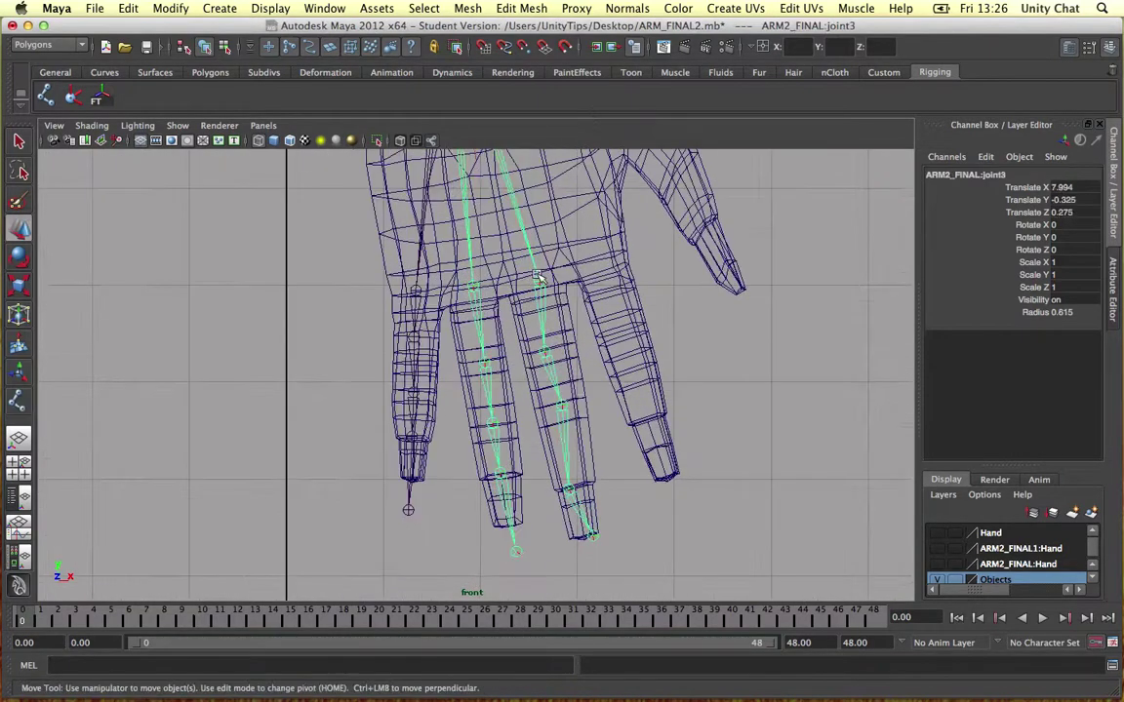
{"action": "left_click", "coordinate": [539, 285]}
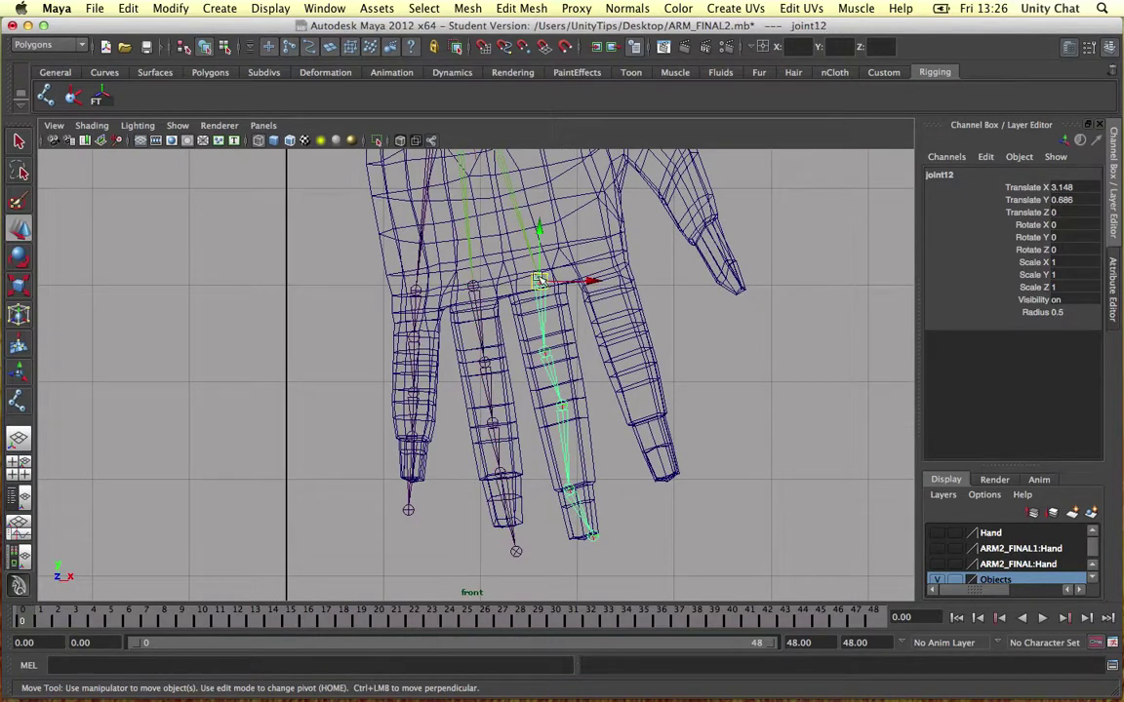
{"action": "left_click_drag", "start_coordinate": [540, 280], "coordinate": [537, 275]}
{"action": "left_click", "coordinate": [544, 349]}
{"action": "left_click_drag", "start_coordinate": [544, 349], "coordinate": [550, 349]}
Step: Align the middle finger's two outer knuckle joints with their edge loops and centre its end joint on the fingertip
{"action": "left_click", "coordinate": [565, 404]}
{"action": "left_click_drag", "start_coordinate": [565, 403], "coordinate": [561, 409]}
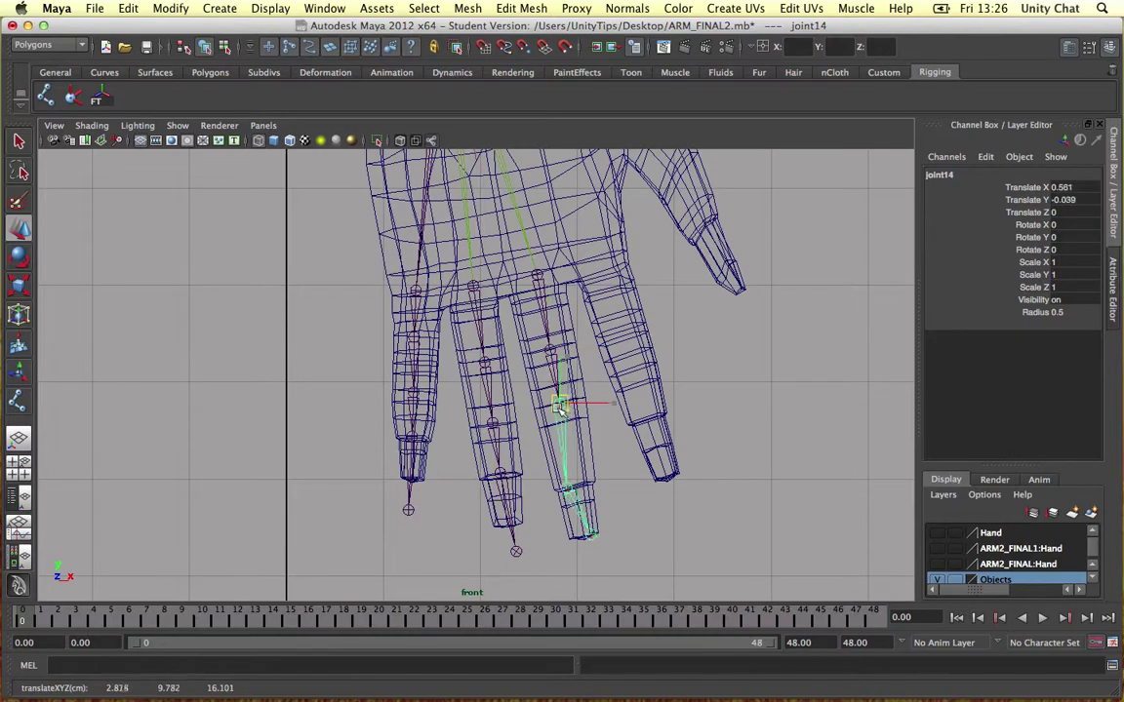
{"action": "left_click", "coordinate": [574, 485]}
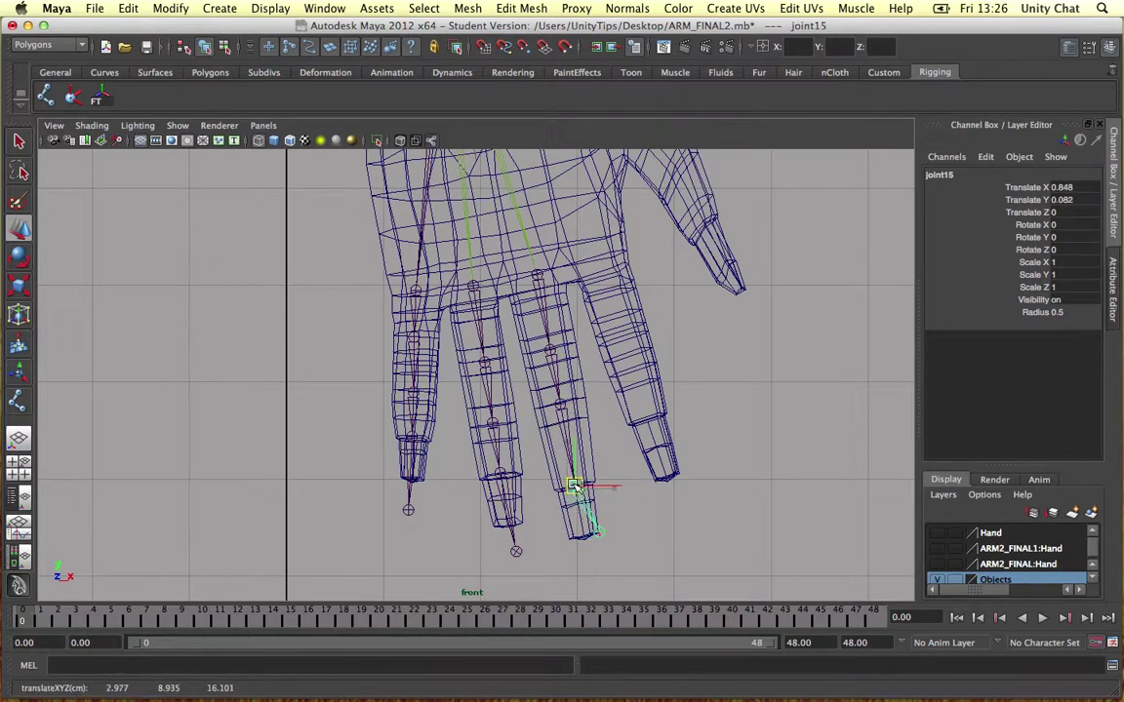
{"action": "left_click", "coordinate": [601, 533]}
{"action": "left_click", "coordinate": [589, 538]}
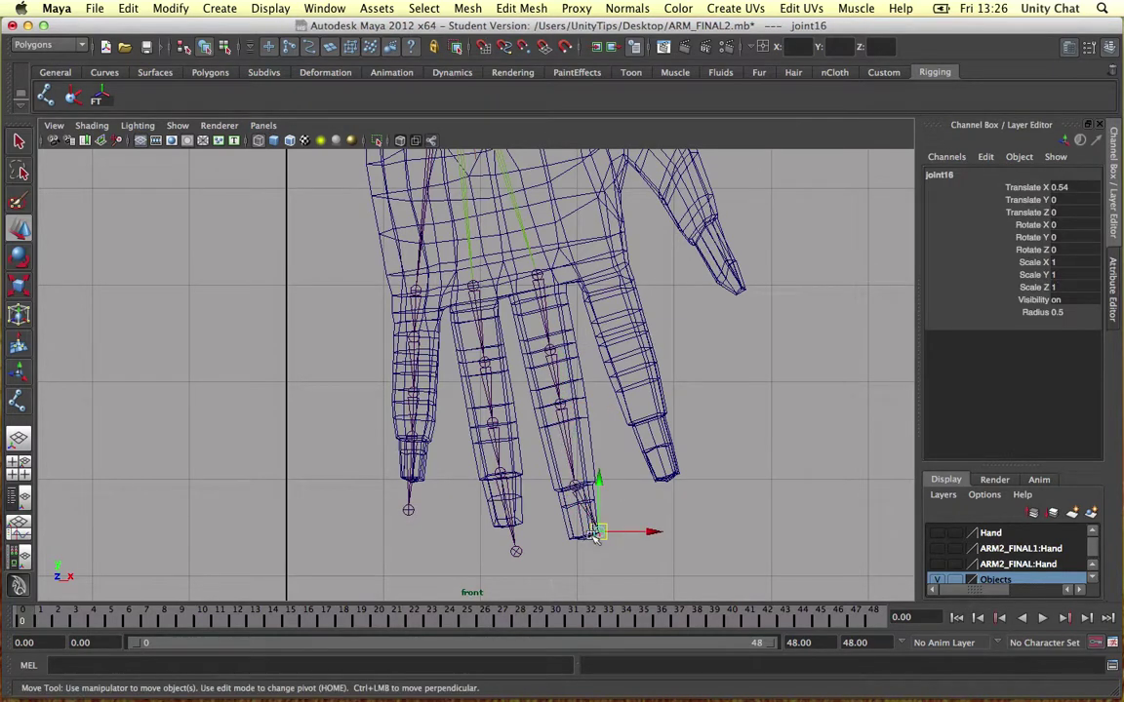
{"action": "left_click_drag", "start_coordinate": [596, 533], "coordinate": [588, 538]}
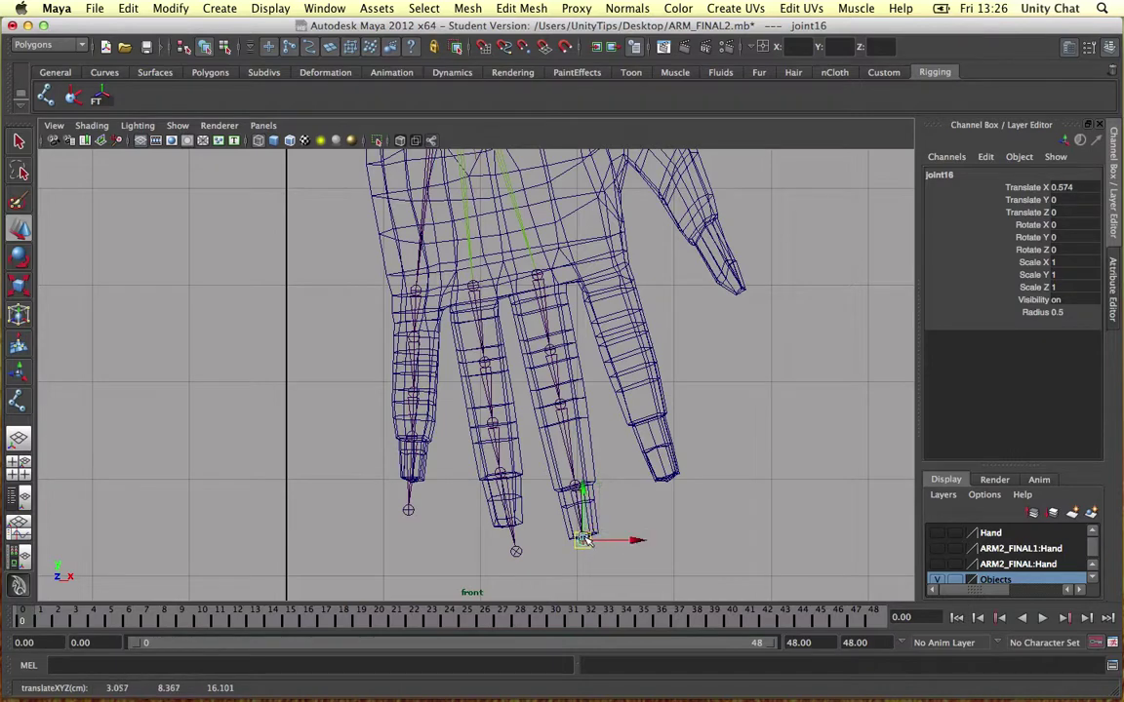
Step: Branch a five-joint chain from the existing wrist joint down the index finger to just past its tip
{"action": "scroll", "coordinate": [577, 300], "scroll_direction": "down", "scroll_amount": 5}
{"action": "middle_click_drag", "start_coordinate": [600, 320], "coordinate": [644, 379], "text": "alt"}
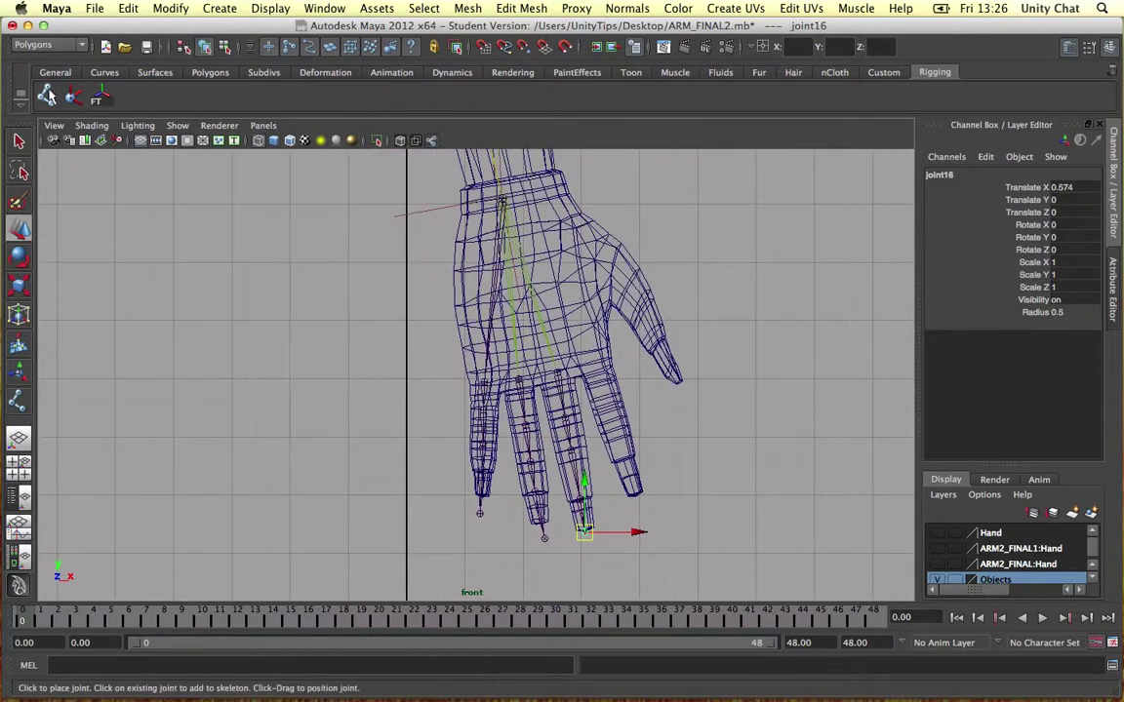
{"action": "left_click", "coordinate": [502, 199]}
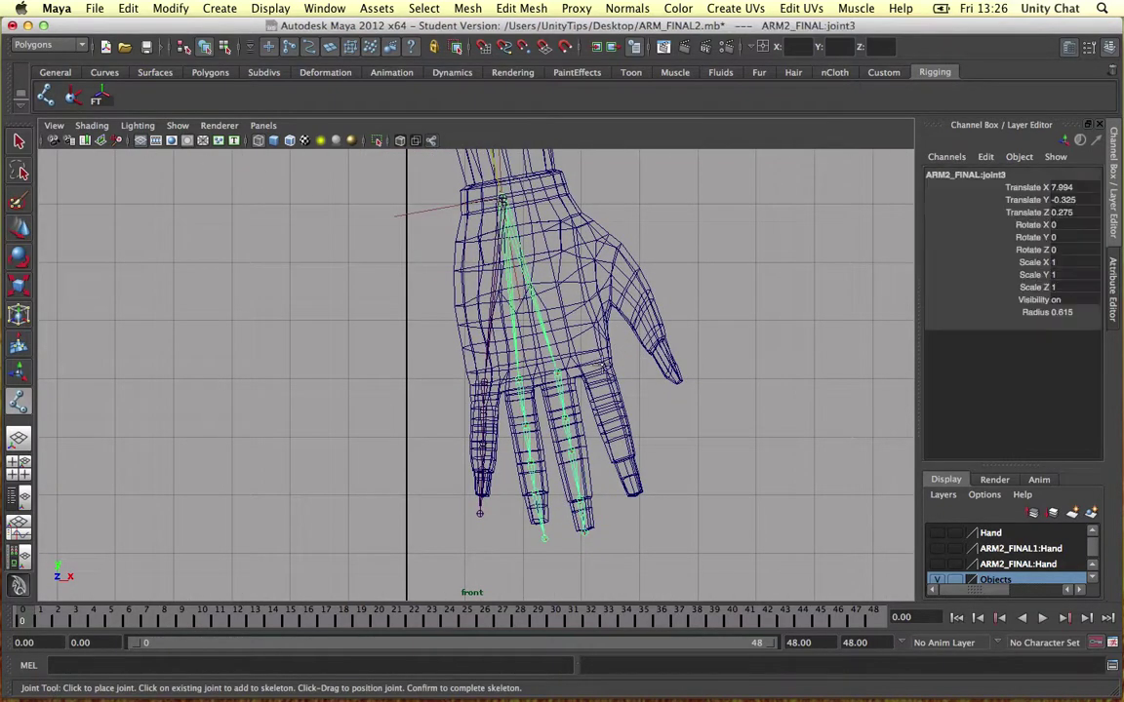
{"action": "left_click", "coordinate": [595, 364]}
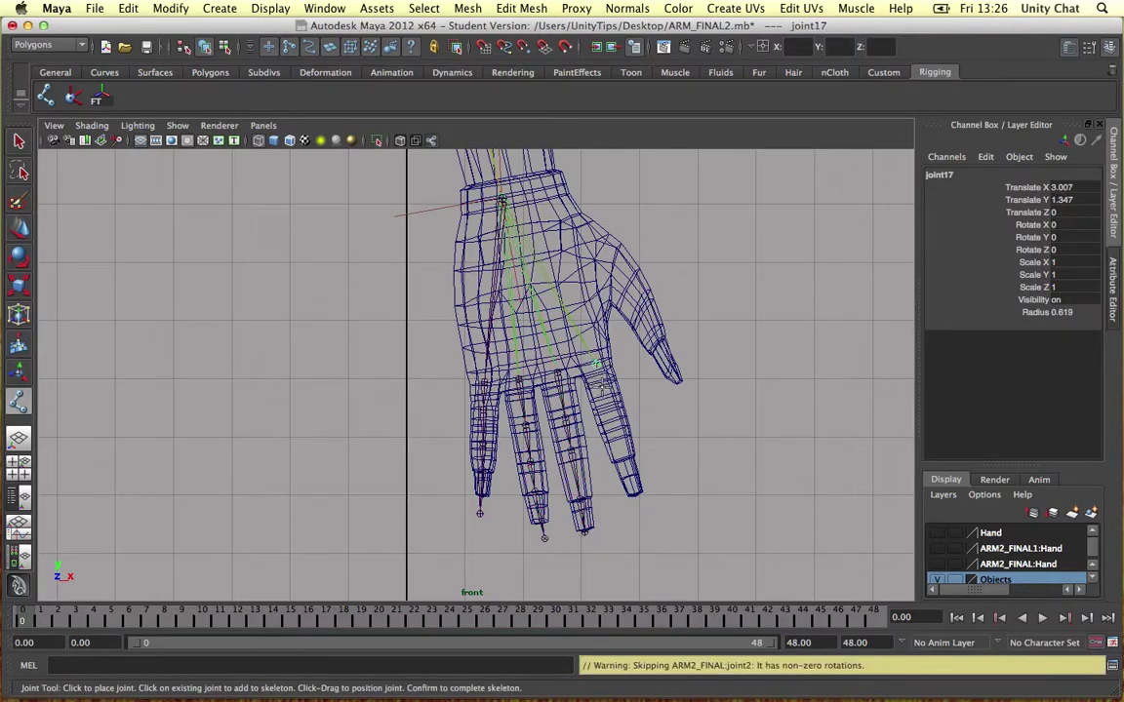
{"action": "left_click", "coordinate": [602, 393]}
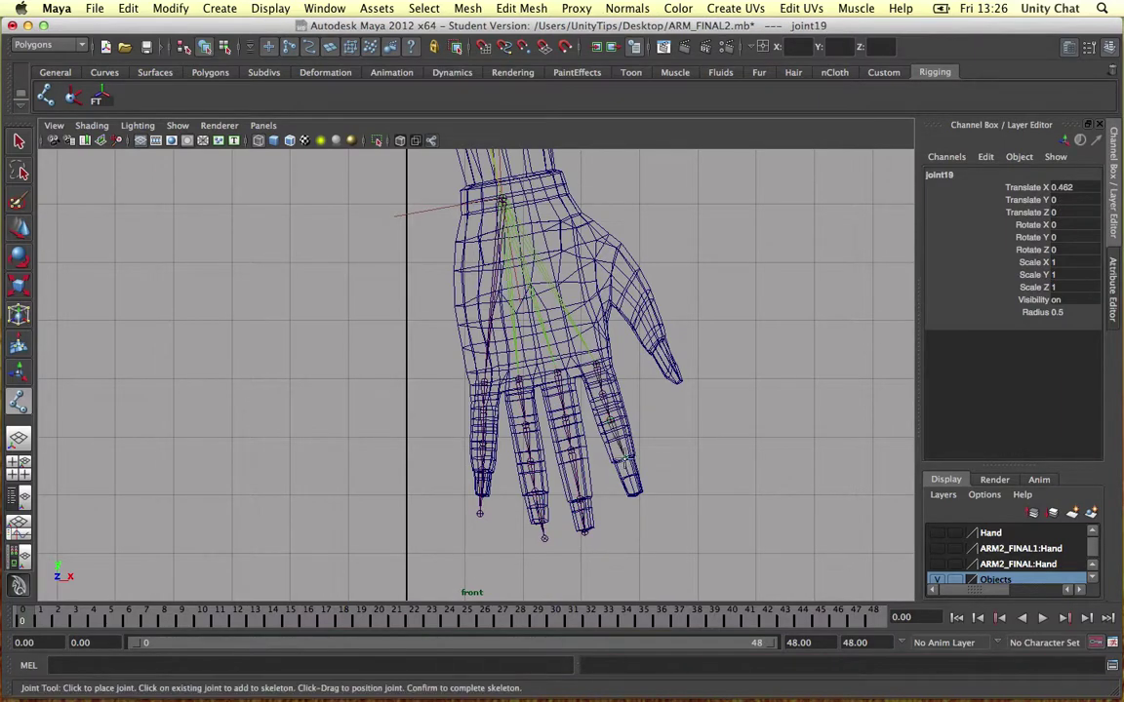
{"action": "left_click", "coordinate": [645, 510]}
Step: Move the index finger's base joint and first knuckle joint onto the finger's centre line
{"action": "scroll", "coordinate": [644, 511], "scroll_direction": "up", "scroll_amount": 5}
{"action": "middle_click_drag", "start_coordinate": [645, 510], "coordinate": [507, 453], "text": "alt"}
{"action": "key", "text": "w"}
{"action": "left_click", "coordinate": [530, 298]}
{"action": "scroll", "coordinate": [542, 302], "scroll_direction": "up", "scroll_amount": 2}
{"action": "scroll", "coordinate": [548, 303], "scroll_direction": "up", "scroll_amount": 1}
{"action": "left_click_drag", "start_coordinate": [541, 281], "coordinate": [545, 286]}
{"action": "left_click_drag", "start_coordinate": [554, 343], "coordinate": [562, 357]}
Step: Align the index finger's two outer knuckle joints with their edge loops and centre its end joint along the fingertip's line
{"action": "left_click", "coordinate": [575, 407]}
{"action": "left_click_drag", "start_coordinate": [575, 407], "coordinate": [577, 410]}
{"action": "left_click", "coordinate": [605, 484]}
{"action": "left_click_drag", "start_coordinate": [606, 486], "coordinate": [596, 469]}
{"action": "left_click", "coordinate": [576, 412]}
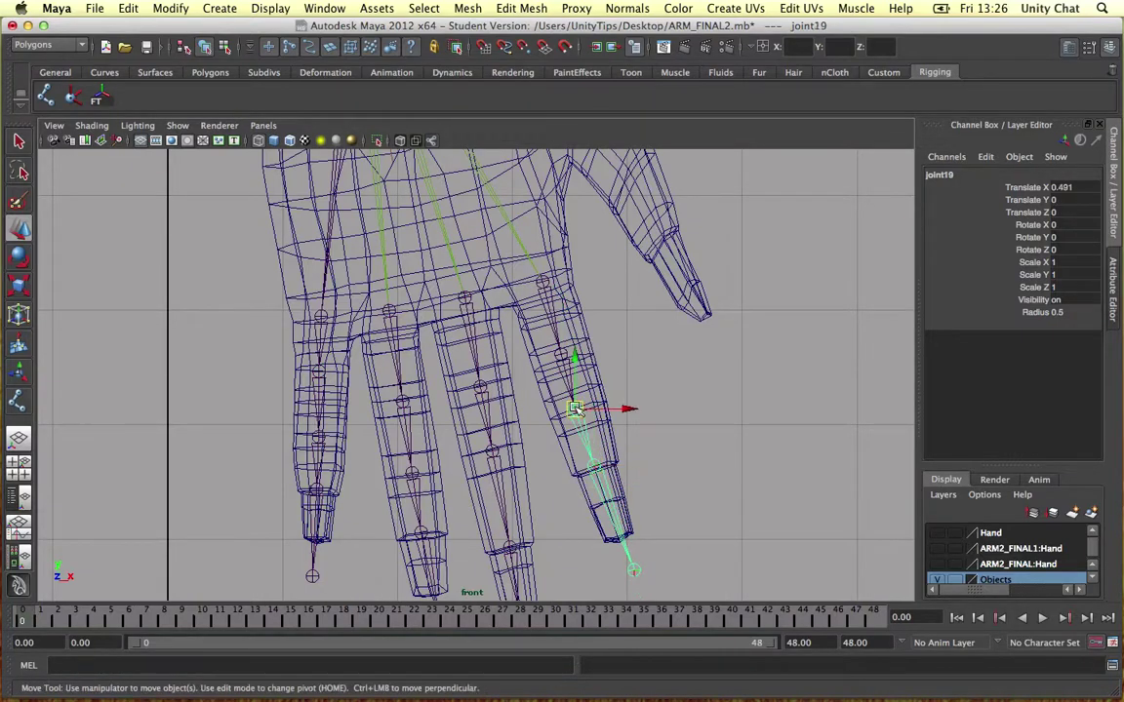
{"action": "left_click_drag", "start_coordinate": [575, 411], "coordinate": [578, 413]}
{"action": "left_click", "coordinate": [596, 466]}
{"action": "left_click", "coordinate": [598, 469]}
{"action": "left_click_drag", "start_coordinate": [598, 469], "coordinate": [593, 466]}
{"action": "left_click", "coordinate": [634, 569]}
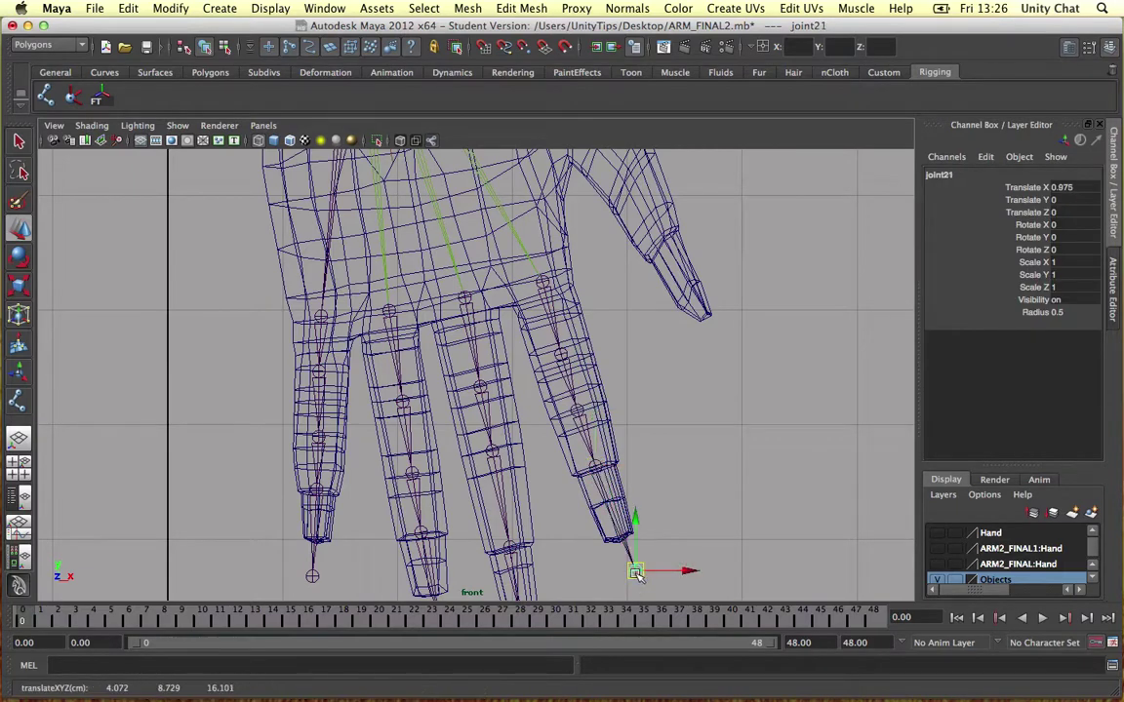
{"action": "left_click_drag", "start_coordinate": [634, 570], "coordinate": [632, 574]}
Step: Delete the stray joint chain floating beside the hand
{"action": "key", "text": "space"}
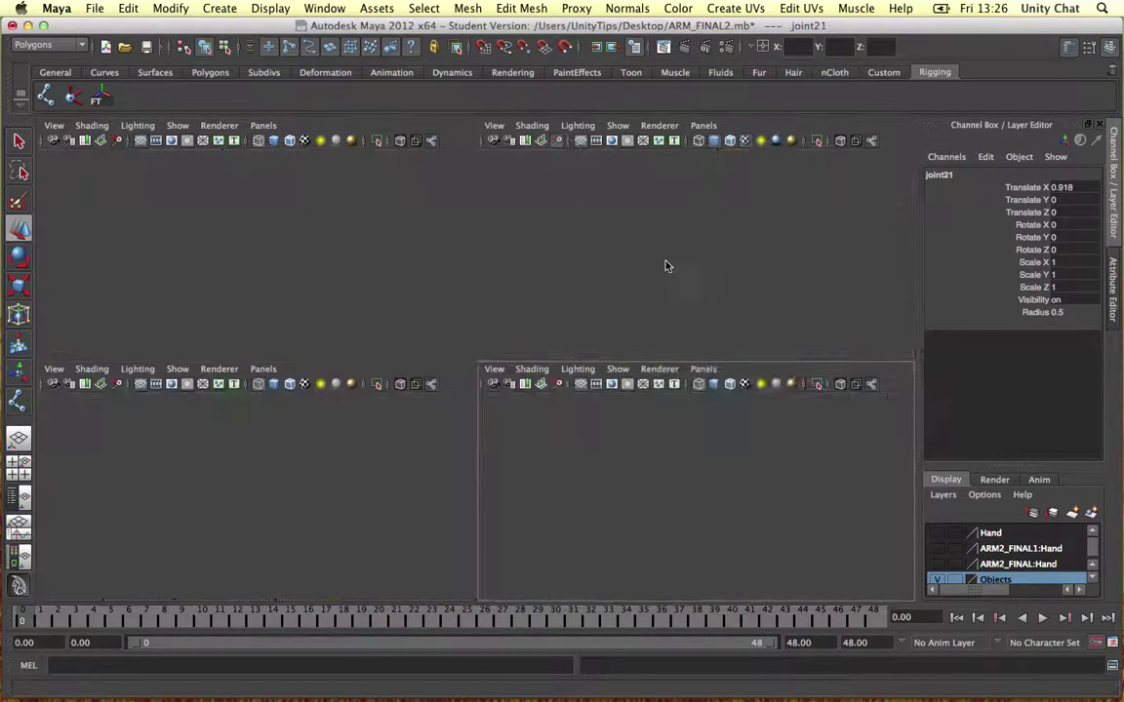
{"action": "key", "text": "space"}
{"action": "left_click_drag", "start_coordinate": [426, 329], "coordinate": [442, 221], "text": "alt"}
{"action": "left_click", "coordinate": [434, 224]}
{"action": "left_click", "coordinate": [482, 223]}
{"action": "left_click", "coordinate": [536, 224]}
{"action": "right_click_drag", "start_coordinate": [647, 242], "coordinate": [647, 332], "text": "alt"}
{"action": "left_click_drag", "start_coordinate": [647, 332], "coordinate": [400, 313], "text": "alt"}
{"action": "middle_click_drag", "start_coordinate": [246, 208], "coordinate": [361, 269], "text": "alt"}
{"action": "right_click_drag", "start_coordinate": [361, 269], "coordinate": [292, 212], "text": "alt"}
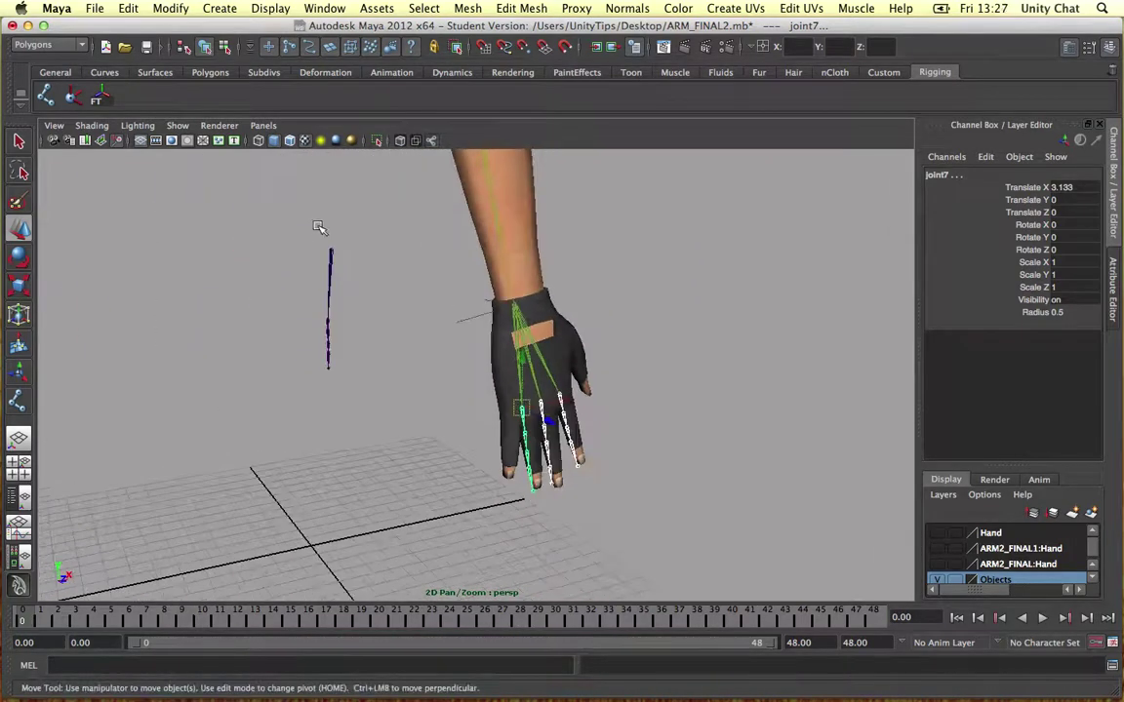
{"action": "left_click", "coordinate": [295, 221]}
{"action": "key", "text": "Delete"}
Step: Select the base joints of the ring, middle and index finger chains and shift them in depth toward the middle of the fingers
{"action": "right_click_drag", "start_coordinate": [411, 274], "coordinate": [519, 319], "text": "alt"}
{"action": "left_click_drag", "start_coordinate": [519, 319], "coordinate": [636, 351], "text": "alt"}
{"action": "middle_click_drag", "start_coordinate": [637, 351], "coordinate": [552, 253], "text": "alt"}
{"action": "left_click", "coordinate": [522, 334]}
{"action": "left_click", "coordinate": [557, 321], "text": "shift"}
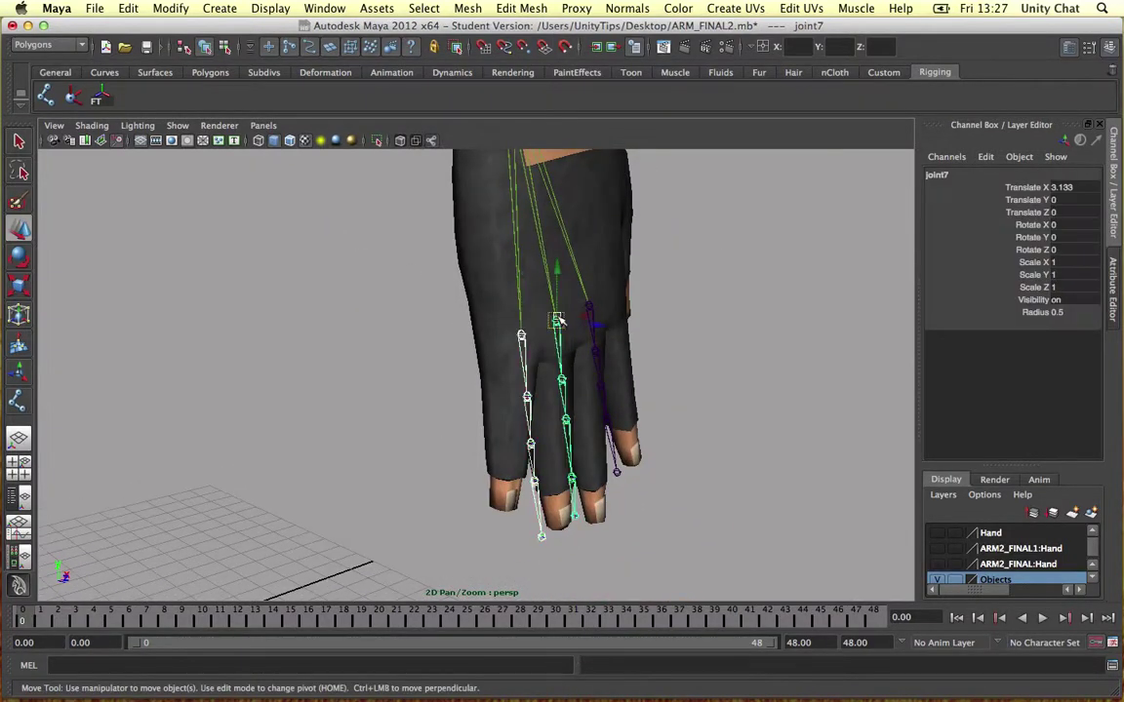
{"action": "left_click", "coordinate": [587, 304], "text": "shift"}
{"action": "left_click_drag", "start_coordinate": [546, 361], "coordinate": [406, 385], "text": "alt"}
{"action": "left_click", "coordinate": [597, 365]}
{"action": "left_click", "coordinate": [383, 369]}
{"action": "left_click_drag", "start_coordinate": [330, 370], "coordinate": [336, 370]}
{"action": "left_click_drag", "start_coordinate": [501, 440], "coordinate": [517, 420], "text": "alt"}
{"action": "left_click", "coordinate": [392, 374]}
{"action": "left_click_drag", "start_coordinate": [332, 390], "coordinate": [634, 363], "text": "alt"}
{"action": "left_click", "coordinate": [484, 367]}
Step: Branch a five-joint chain from the existing wrist joint down the little finger to just past its tip
{"action": "key", "text": "space"}
{"action": "key", "text": "space"}
{"action": "middle_click_drag", "start_coordinate": [449, 391], "coordinate": [445, 402], "text": "alt"}
{"action": "scroll", "coordinate": [445, 390], "scroll_direction": "down", "scroll_amount": 8}
{"action": "scroll", "coordinate": [439, 390], "scroll_direction": "up", "scroll_amount": 2}
{"action": "left_click", "coordinate": [82, 100]}
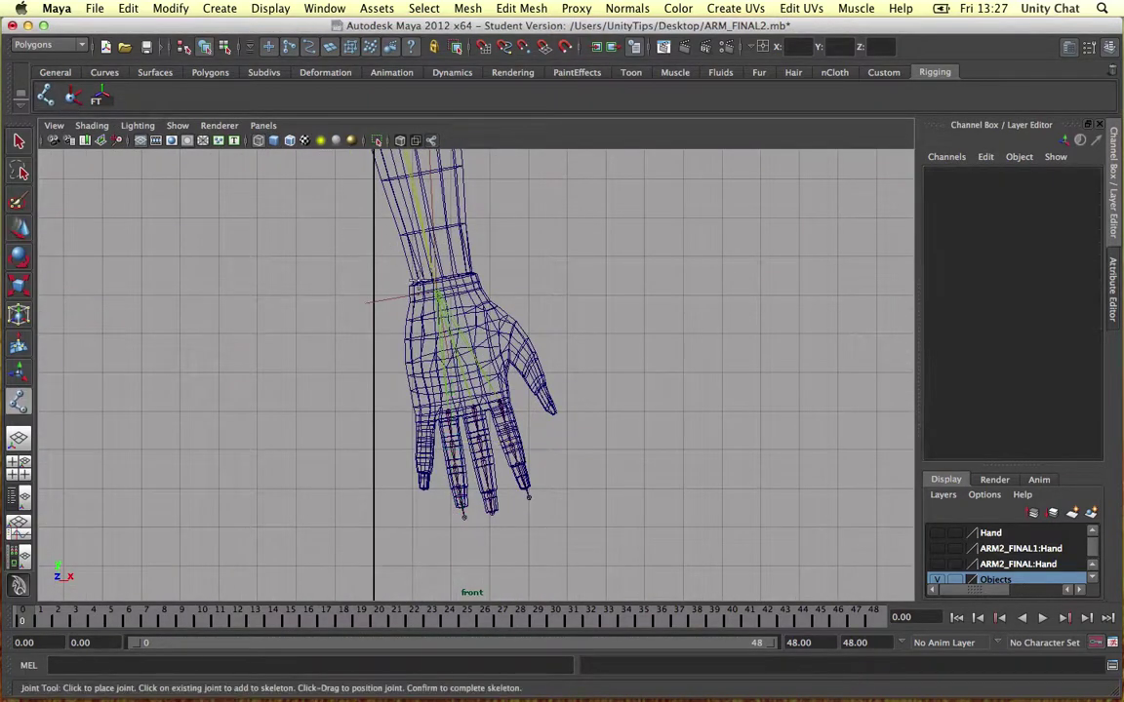
{"action": "left_click", "coordinate": [438, 293]}
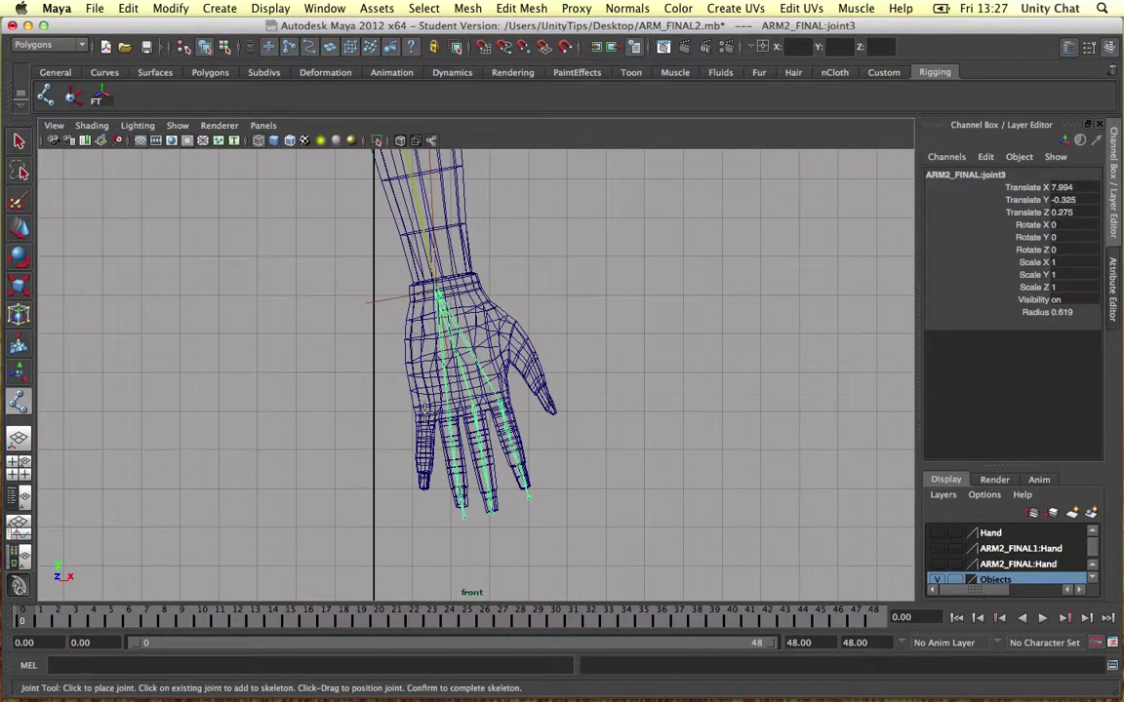
{"action": "left_click", "coordinate": [424, 411]}
{"action": "left_click", "coordinate": [425, 434]}
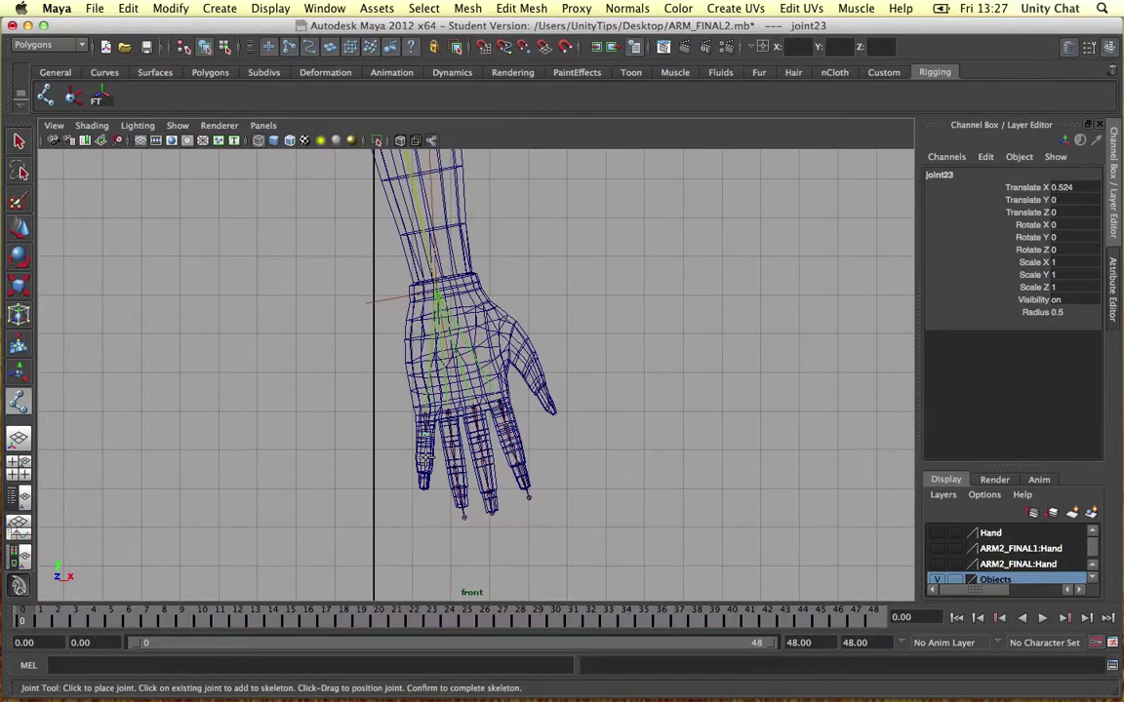
{"action": "left_click", "coordinate": [425, 457]}
{"action": "key", "text": "Return"}
Step: Align the little finger's base and knuckle joints with the finger's centre line and edge loops, and adjust its end joint below the fingertip
{"action": "key", "text": "w"}
{"action": "scroll", "coordinate": [635, 346], "scroll_direction": "up", "scroll_amount": 8}
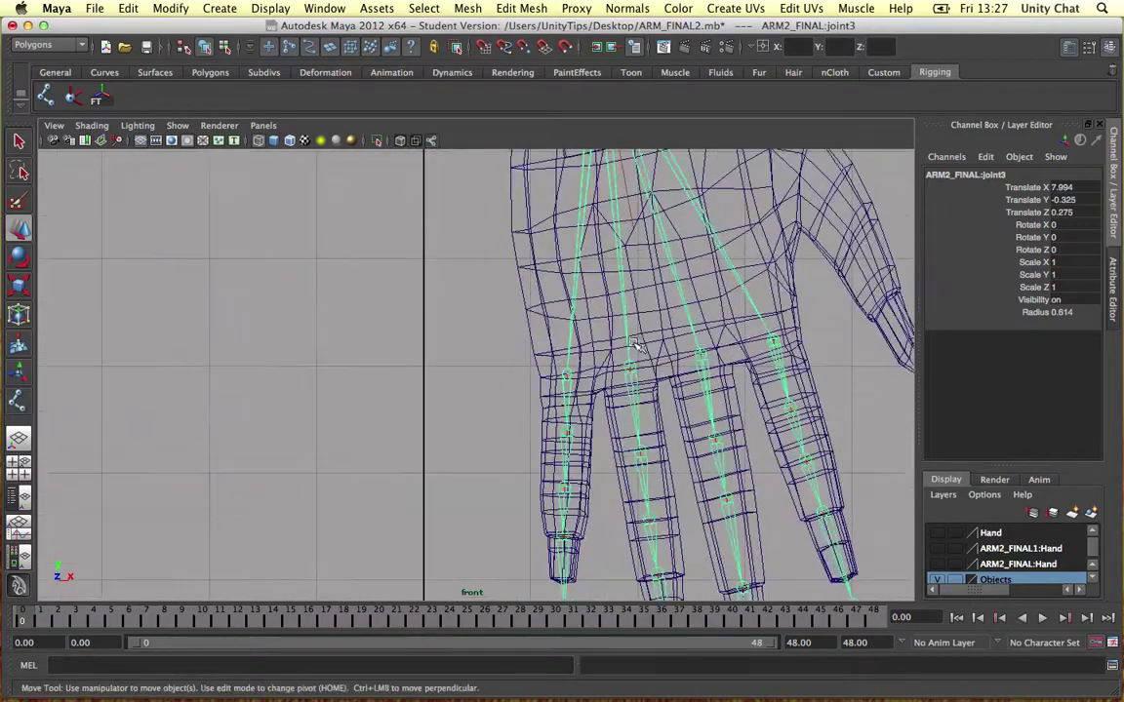
{"action": "middle_click_drag", "start_coordinate": [634, 346], "coordinate": [601, 295], "text": "alt"}
{"action": "left_click", "coordinate": [531, 327]}
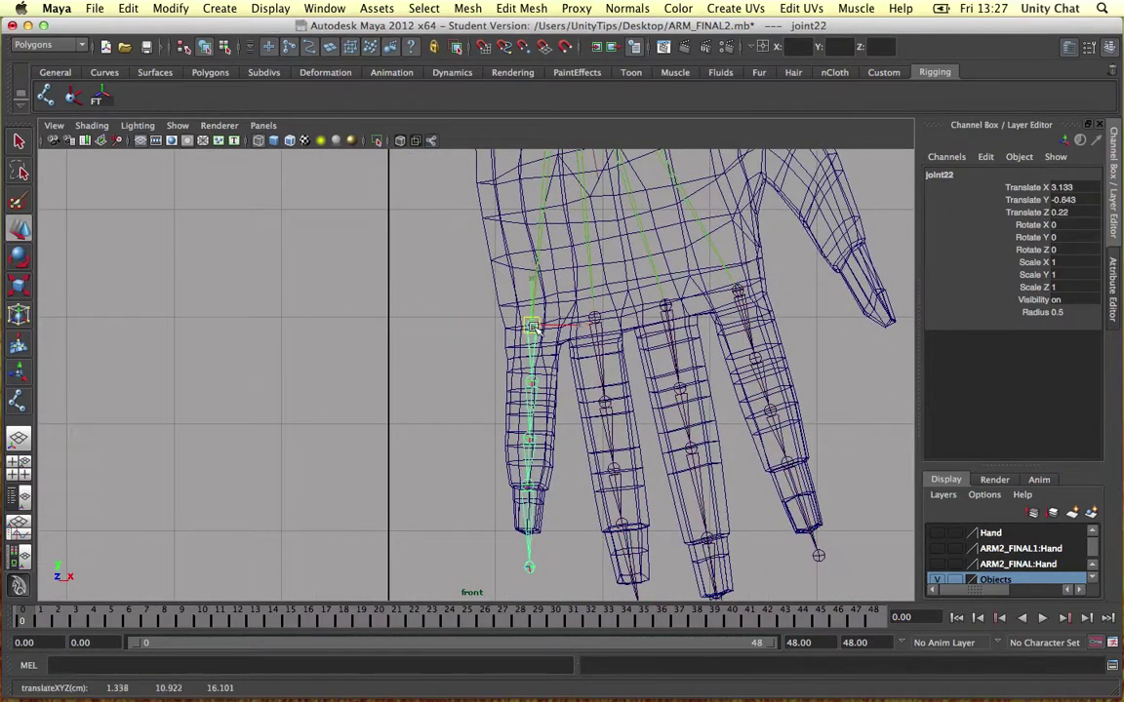
{"action": "left_click_drag", "start_coordinate": [532, 327], "coordinate": [530, 317]}
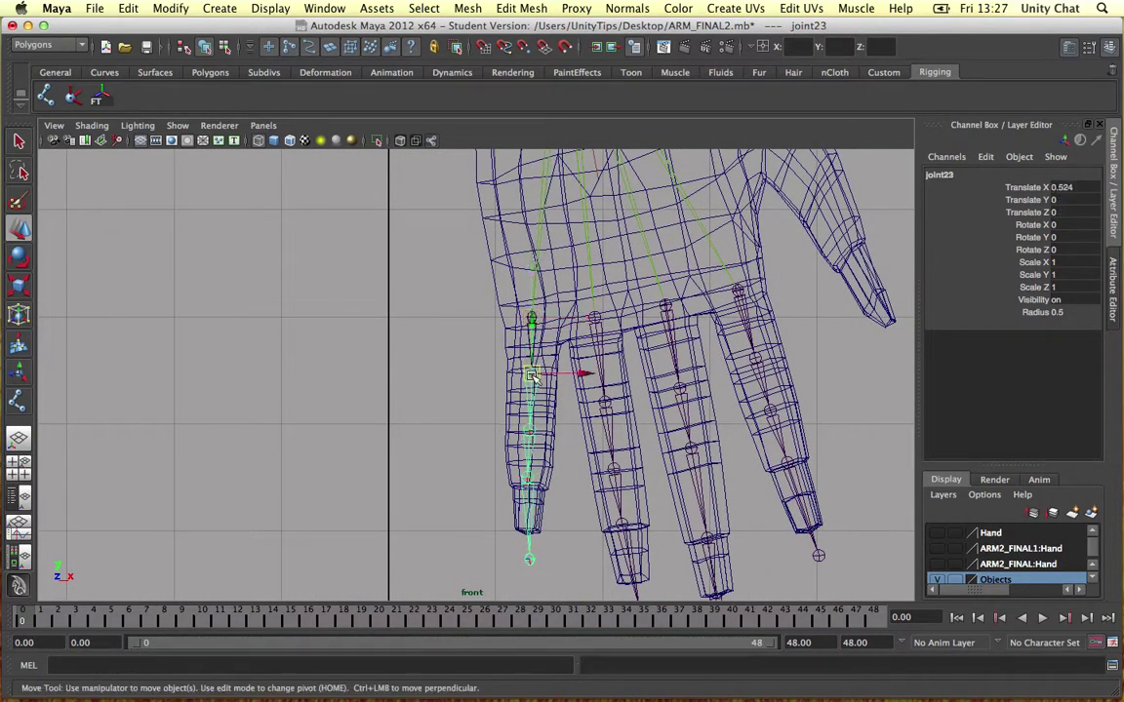
{"action": "mouse_move", "coordinate": [532, 380]}
{"action": "left_mouse_down"}
{"action": "mouse_move", "coordinate": [531, 407]}
{"action": "mouse_move", "coordinate": [533, 384]}
{"action": "left_mouse_up"}
{"action": "left_click", "coordinate": [533, 444]}
{"action": "left_click_drag", "start_coordinate": [533, 442], "coordinate": [529, 436]}
{"action": "left_click", "coordinate": [530, 564]}
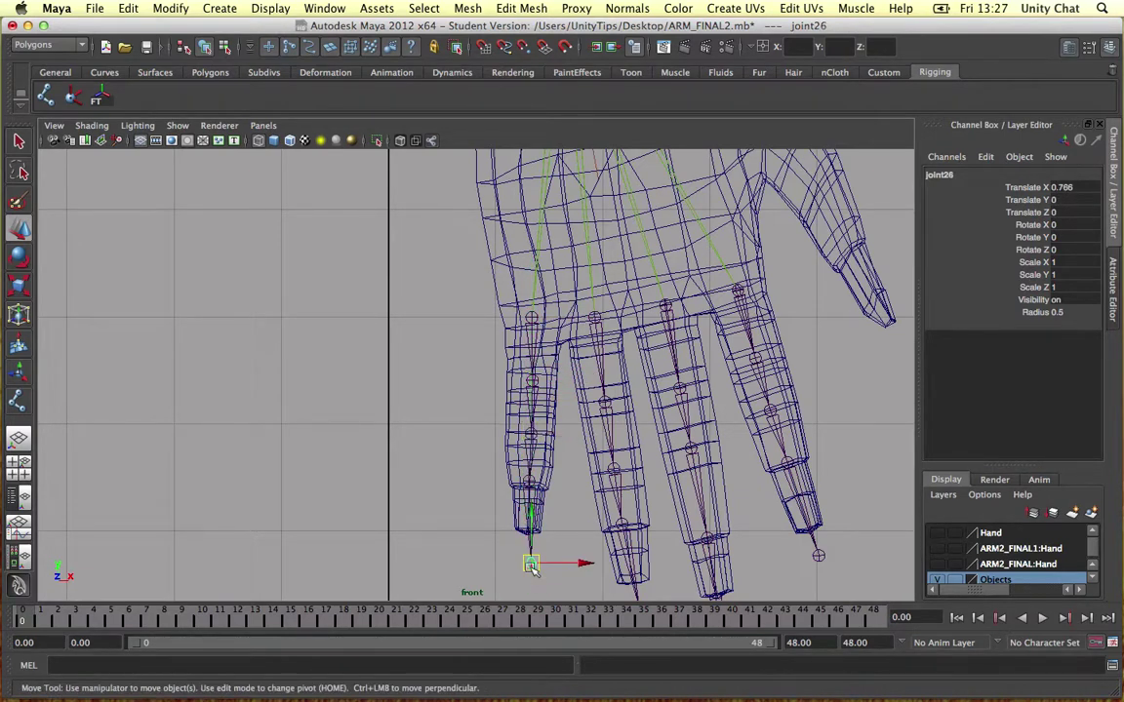
{"action": "left_click_drag", "start_coordinate": [530, 563], "coordinate": [523, 566]}
Step: Move the little finger's joints in depth so the chain runs through the middle of the finger in side view
{"action": "key", "text": "space"}
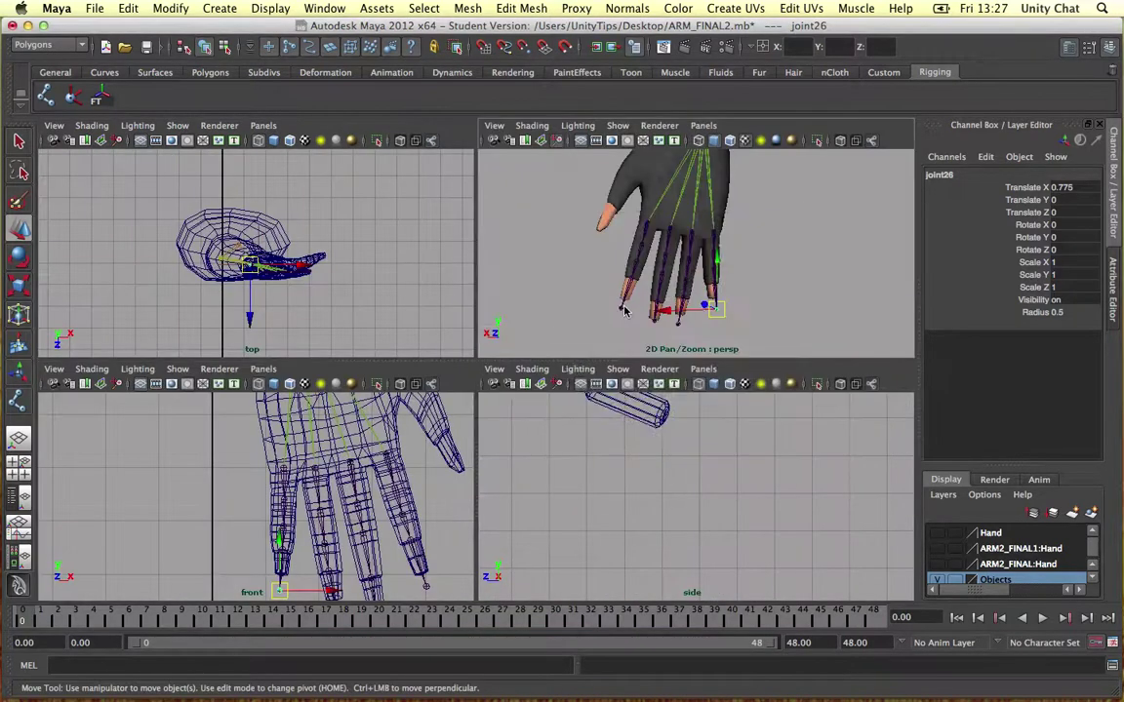
{"action": "key", "text": "space"}
{"action": "left_click", "coordinate": [434, 325]}
{"action": "left_click_drag", "start_coordinate": [436, 327], "coordinate": [340, 306], "text": "alt"}
{"action": "left_click_drag", "start_coordinate": [571, 317], "coordinate": [458, 311], "text": "alt"}
{"action": "left_click_drag", "start_coordinate": [541, 300], "coordinate": [405, 290], "text": "alt"}
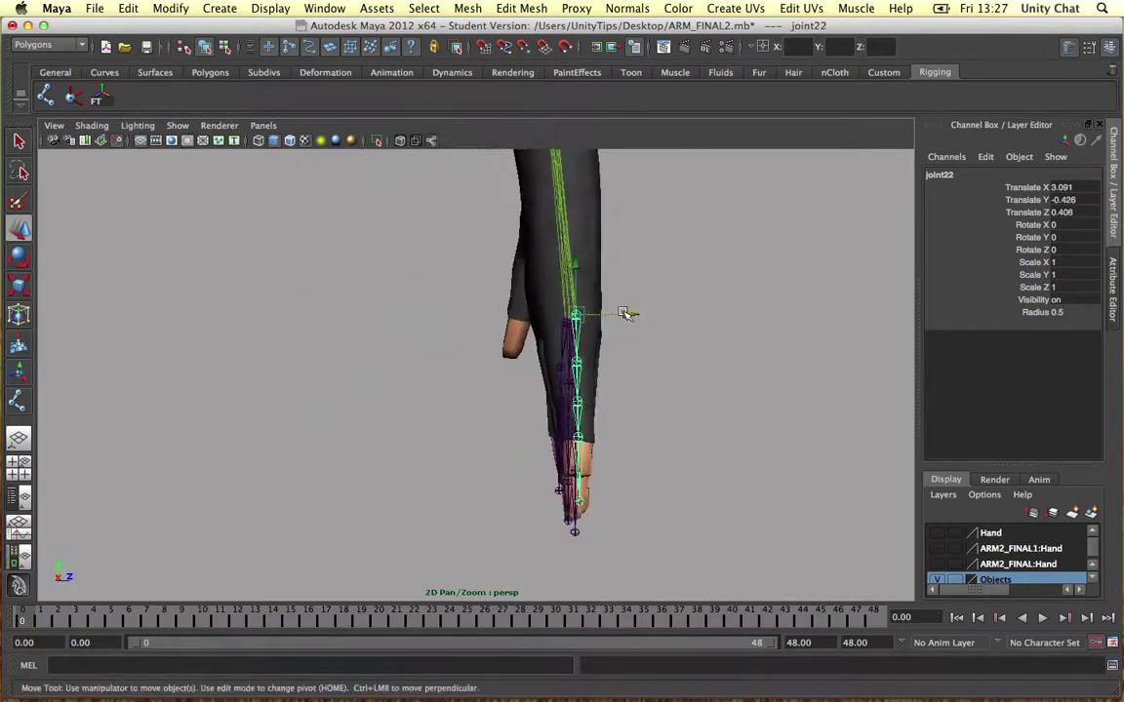
{"action": "left_click_drag", "start_coordinate": [625, 314], "coordinate": [622, 314]}
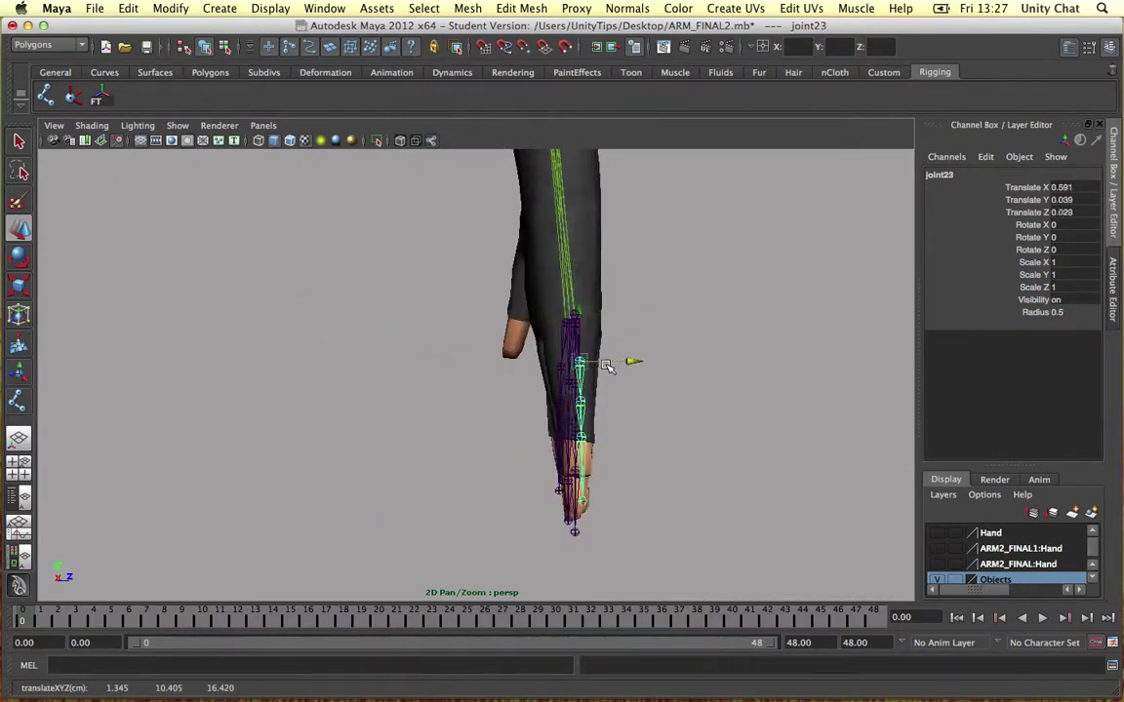
{"action": "left_click_drag", "start_coordinate": [603, 365], "coordinate": [609, 403]}
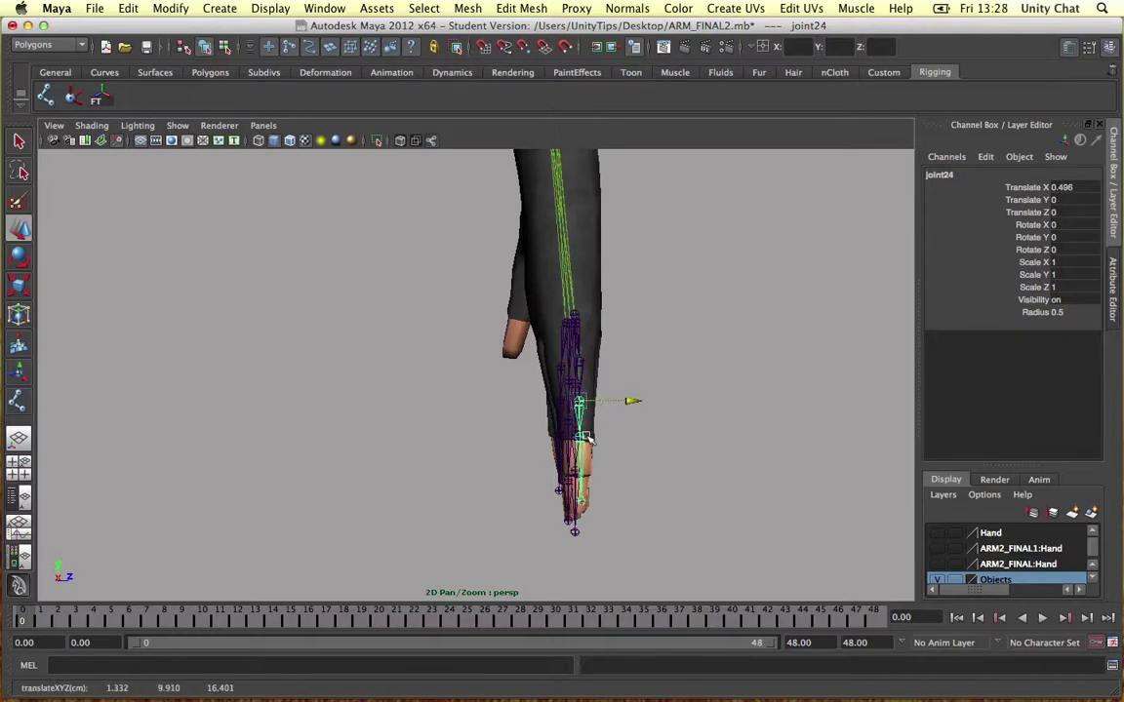
{"action": "left_click", "coordinate": [585, 437]}
{"action": "left_click", "coordinate": [667, 479]}
Step: Nudge the little finger's base joint and first knuckle joint sideways onto the finger's centre line
{"action": "left_click_drag", "start_coordinate": [652, 334], "coordinate": [778, 347], "text": "alt"}
{"action": "left_click", "coordinate": [563, 331]}
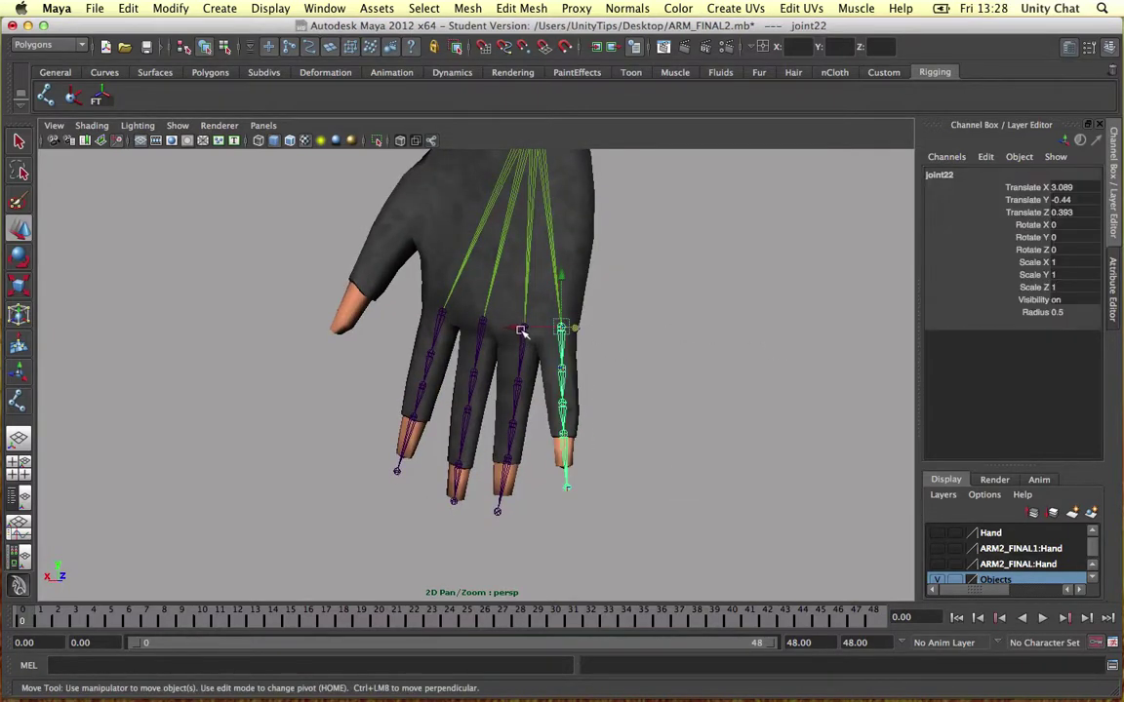
{"action": "left_click", "coordinate": [589, 370]}
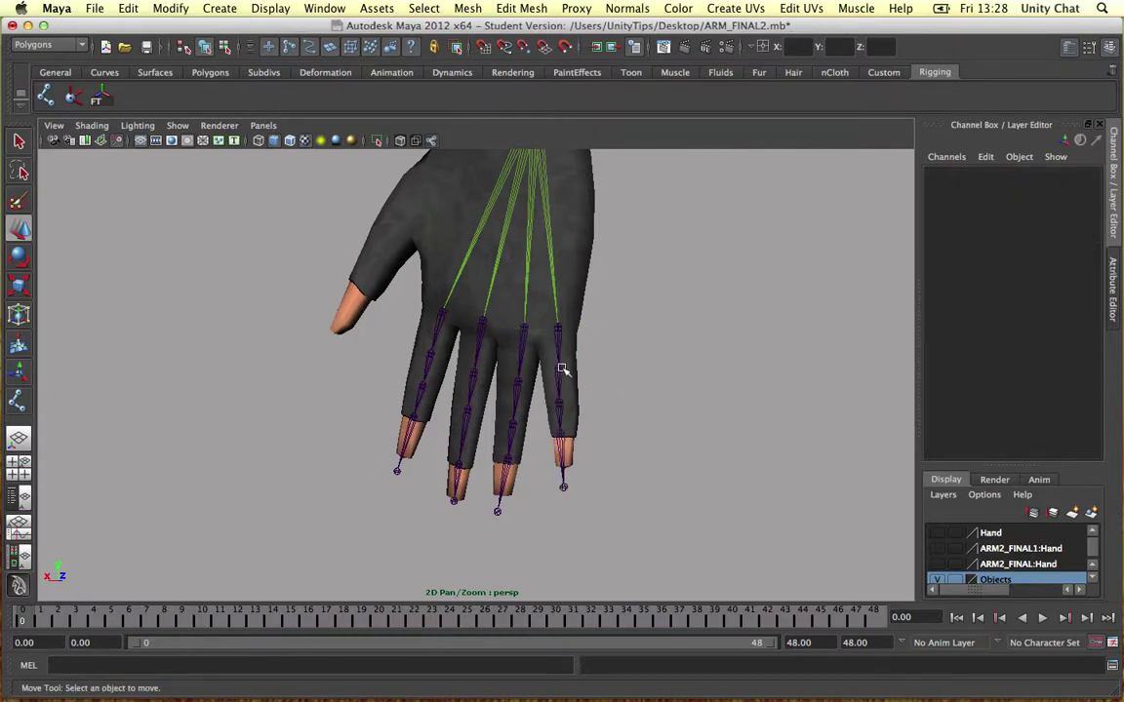
{"action": "left_click", "coordinate": [561, 368]}
{"action": "left_click", "coordinate": [654, 399]}
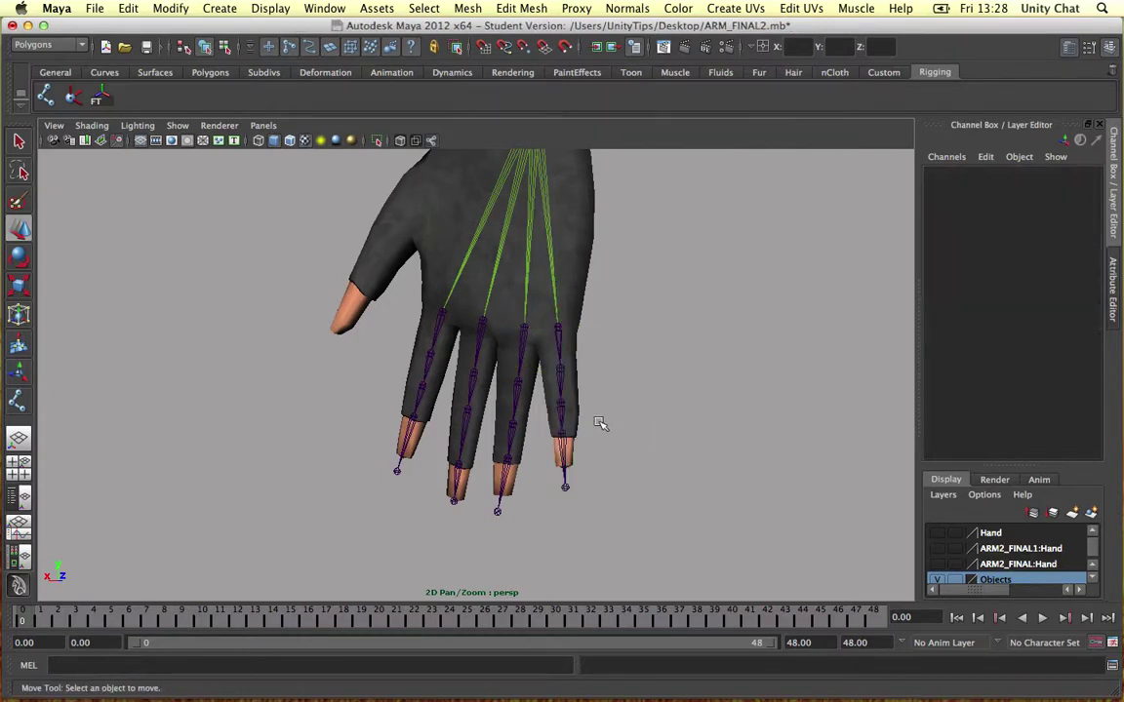
Step: Branch a five-joint chain from the existing wrist joint down the thumb to just past its tip
{"action": "left_click_drag", "start_coordinate": [653, 400], "coordinate": [596, 340], "text": "alt"}
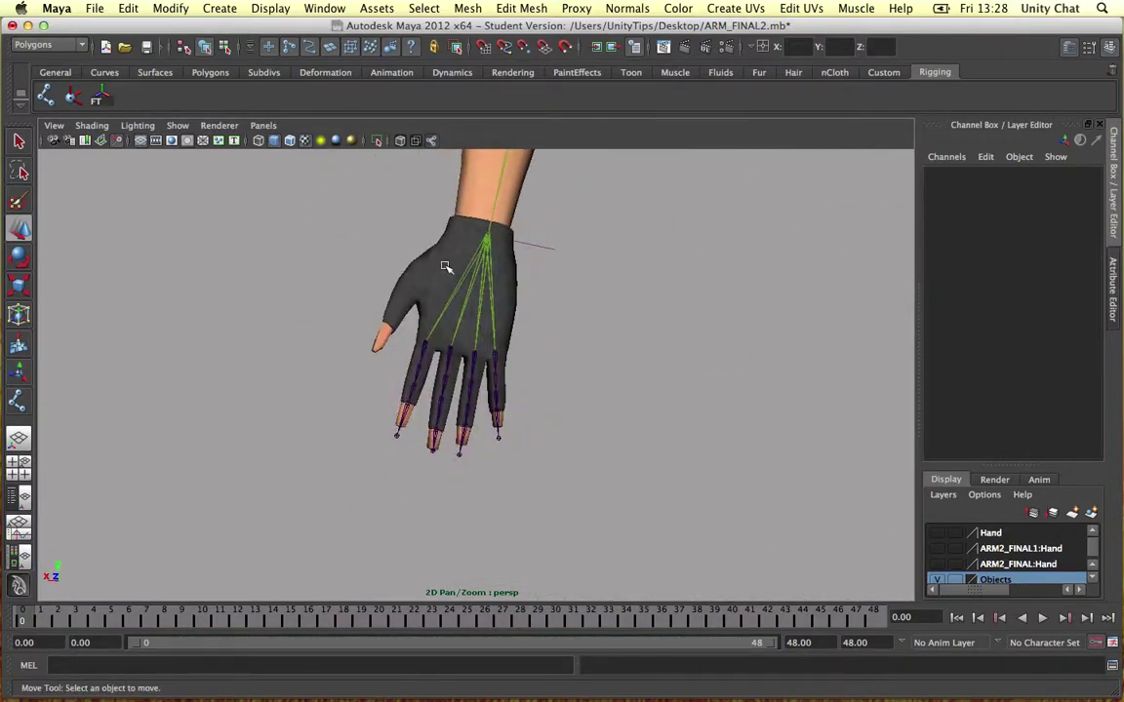
{"action": "scroll", "coordinate": [450, 265], "scroll_direction": "up", "scroll_amount": 5}
{"action": "middle_click_drag", "start_coordinate": [525, 304], "coordinate": [646, 396], "text": "alt"}
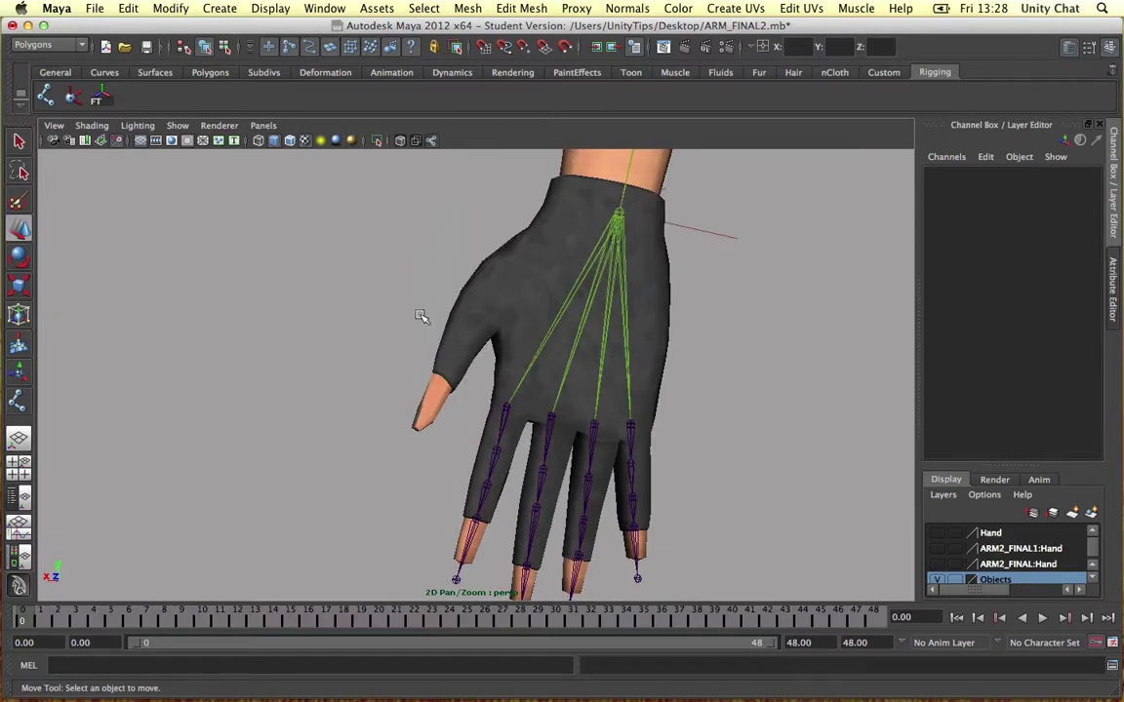
{"action": "left_click_drag", "start_coordinate": [440, 433], "coordinate": [461, 378], "text": "alt"}
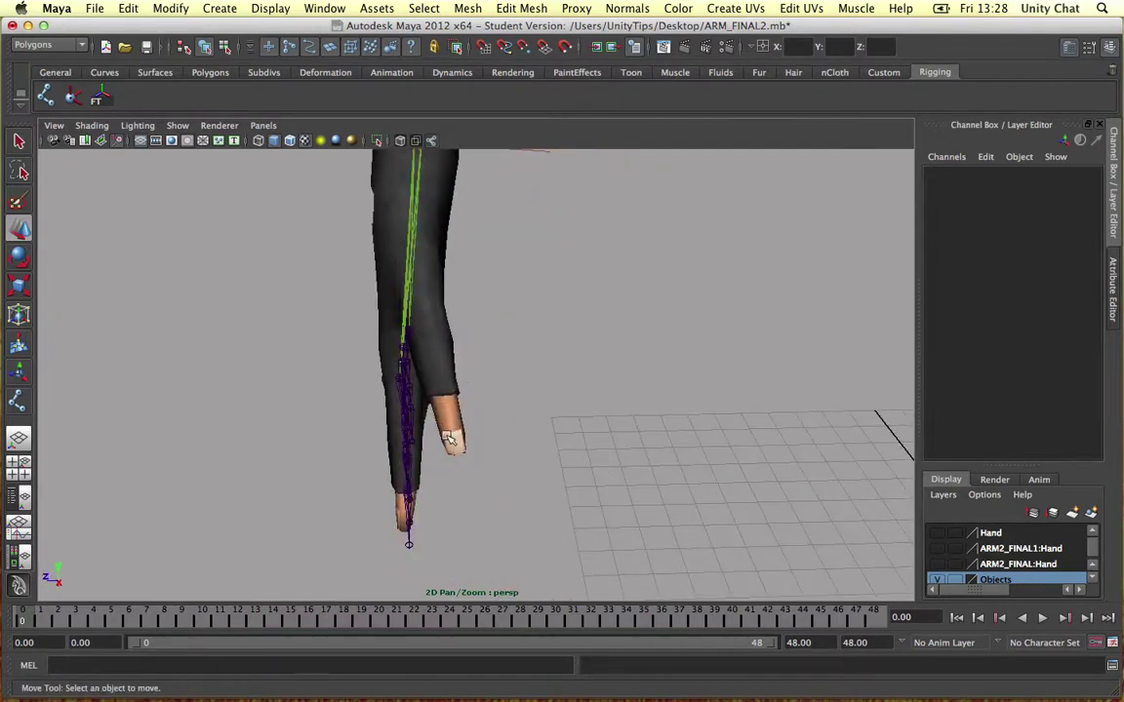
{"action": "left_click_drag", "start_coordinate": [449, 441], "coordinate": [337, 317], "text": "alt"}
{"action": "key", "text": "space"}
{"action": "key", "text": "space"}
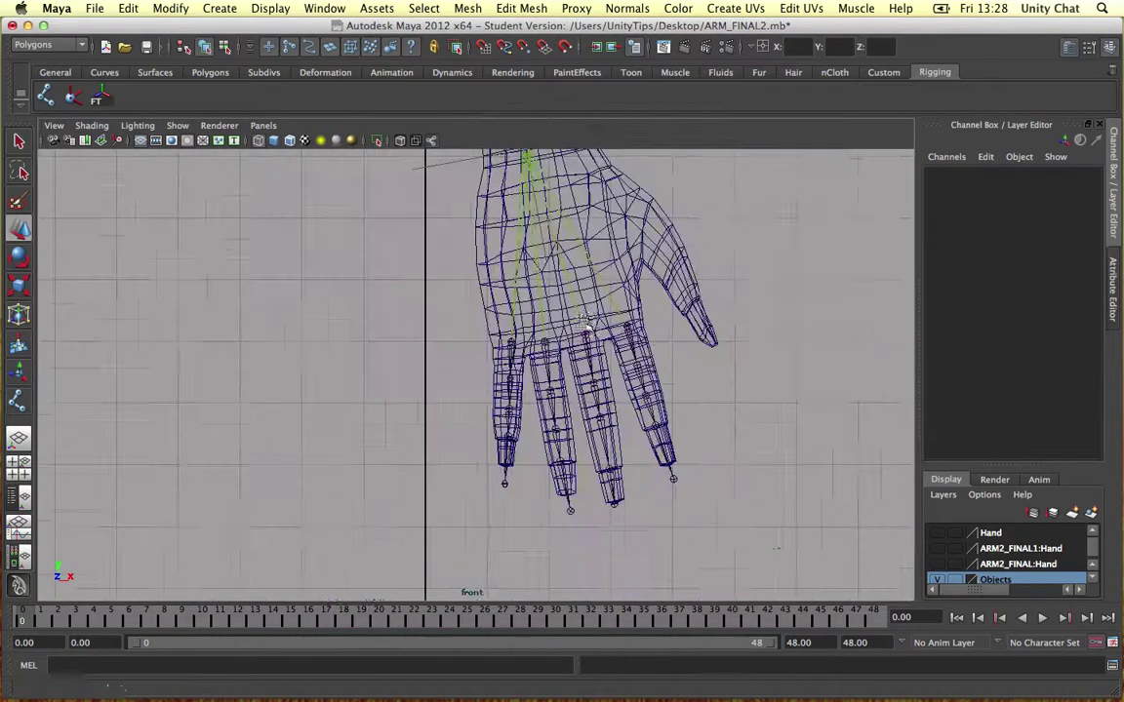
{"action": "scroll", "coordinate": [586, 332], "scroll_direction": "up", "scroll_amount": 5}
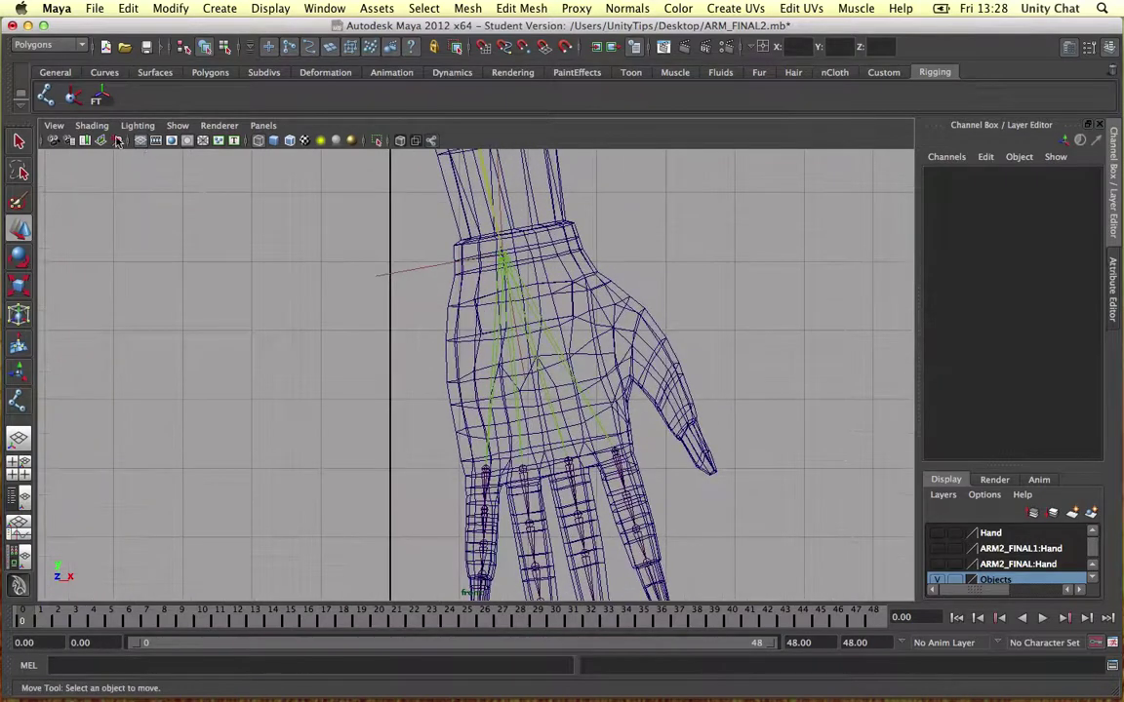
{"action": "left_click", "coordinate": [45, 95]}
{"action": "left_click", "coordinate": [501, 258]}
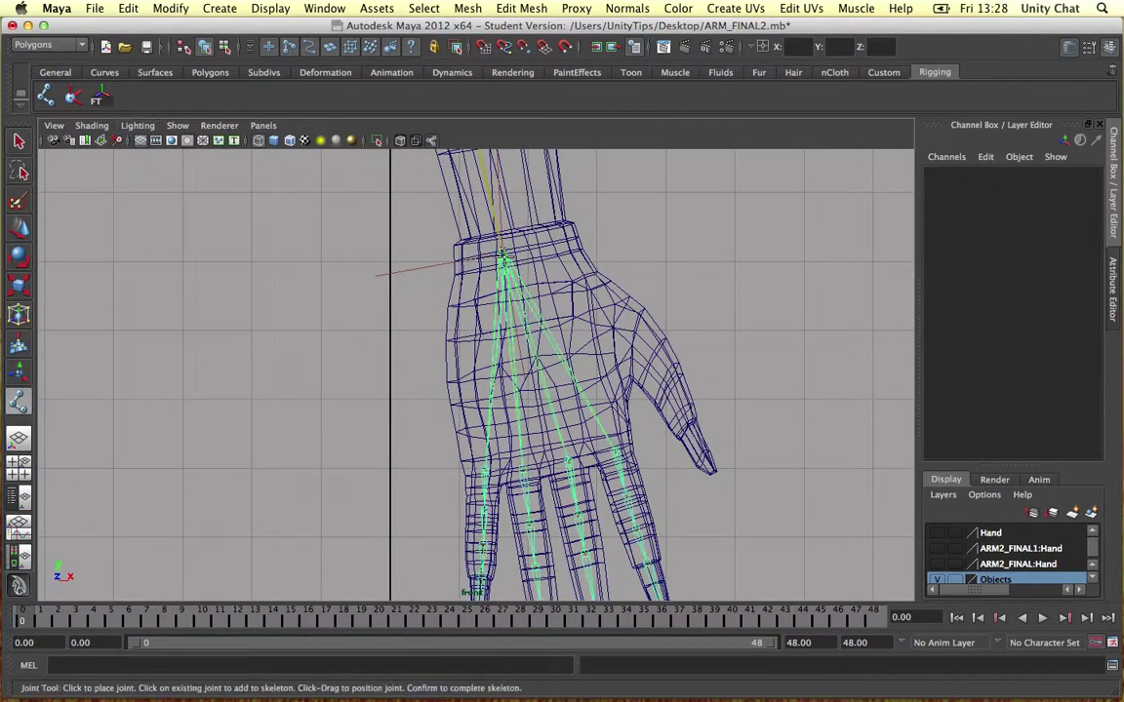
{"action": "left_click", "coordinate": [619, 333]}
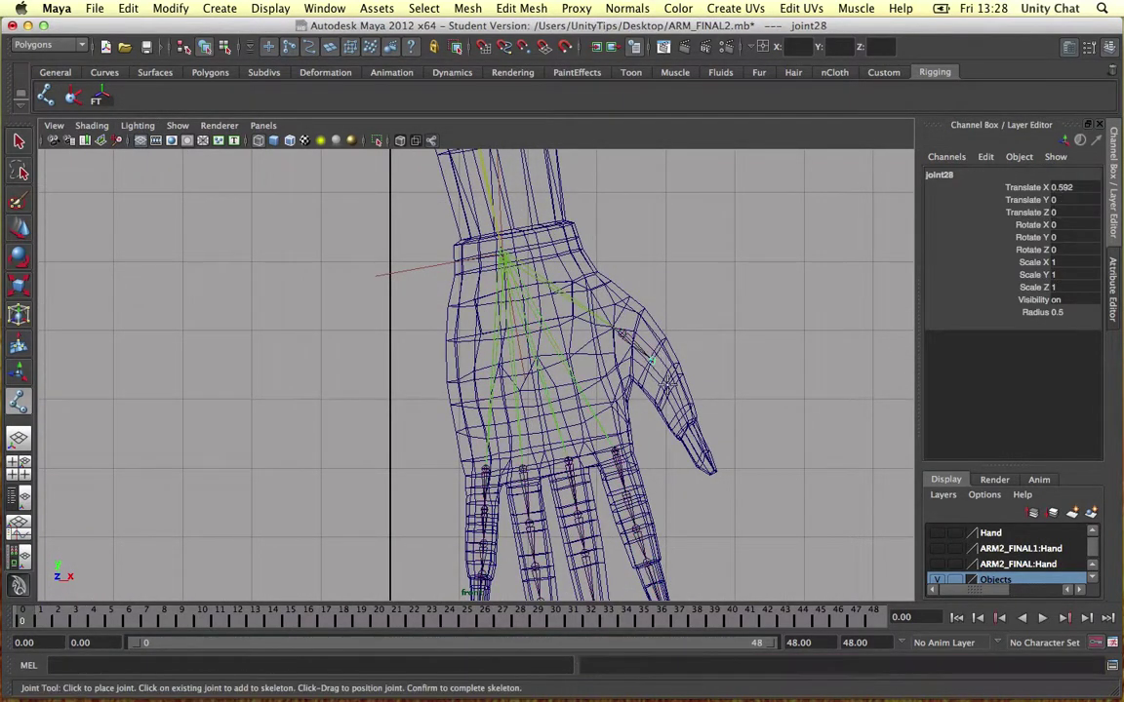
{"action": "left_click", "coordinate": [673, 392]}
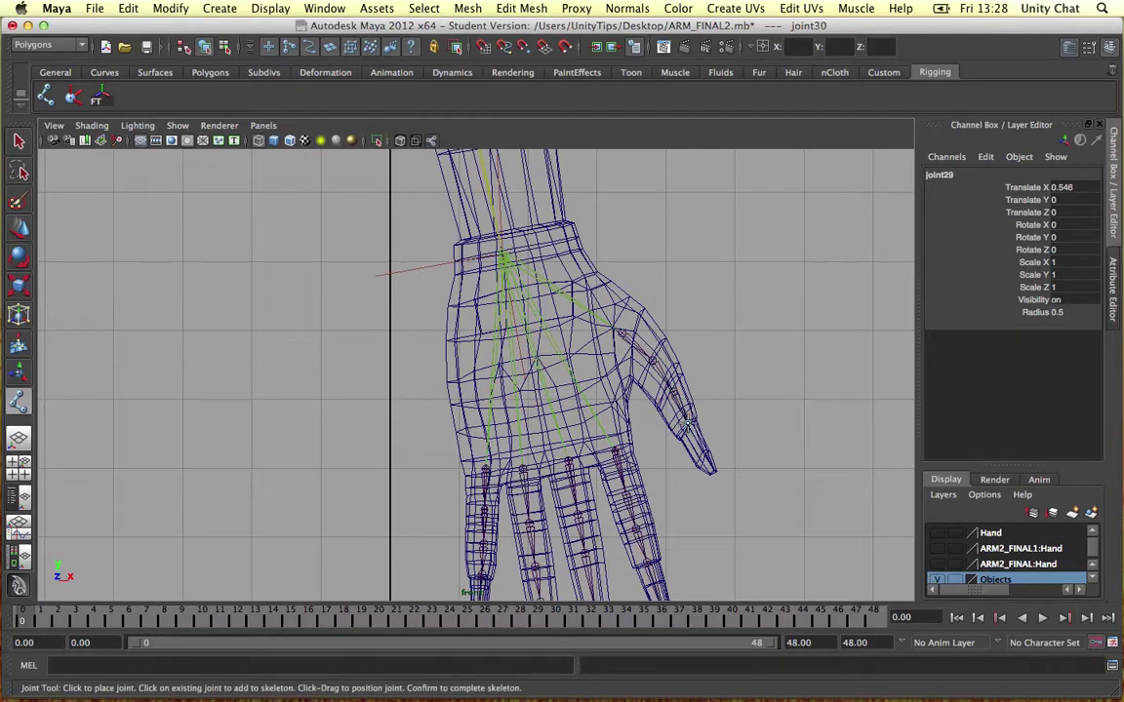
{"action": "left_click", "coordinate": [717, 488]}
{"action": "key", "text": "Return"}
Step: Move the thumb chain's joints in depth, from its base joint to its end joint, so they follow the inside of the thumb
{"action": "key", "text": "w"}
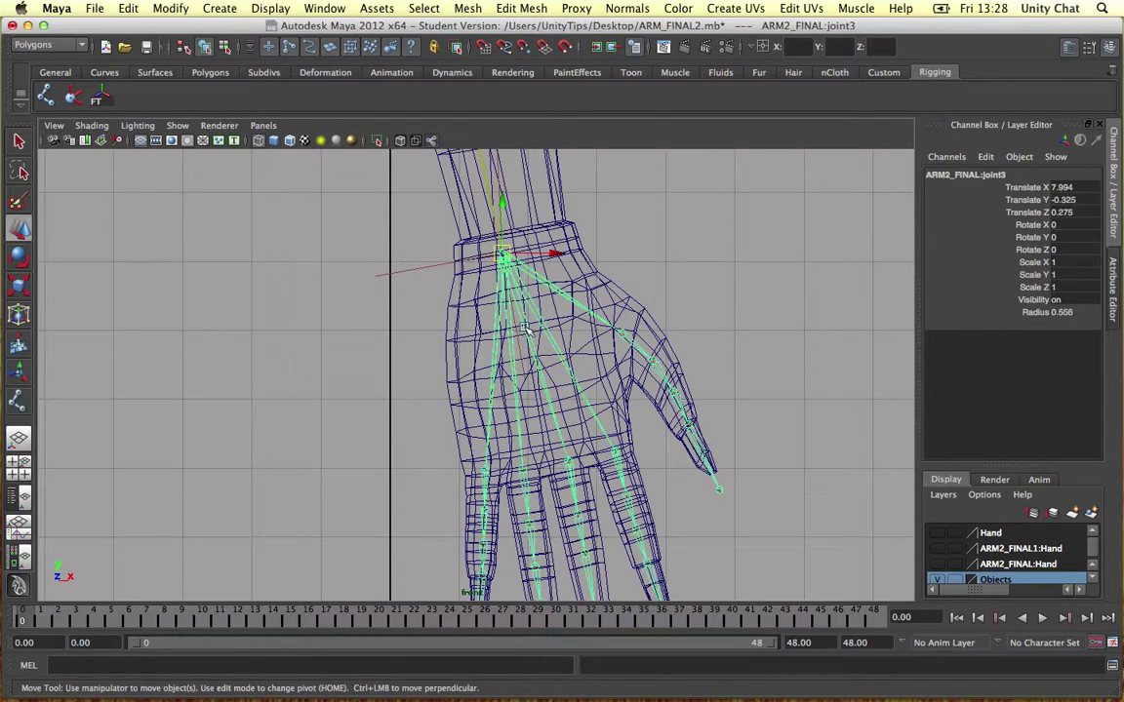
{"action": "key", "text": "space"}
{"action": "key", "text": "space"}
{"action": "left_click_drag", "start_coordinate": [660, 279], "coordinate": [462, 315], "text": "alt"}
{"action": "left_click", "coordinate": [494, 277]}
{"action": "left_click", "coordinate": [487, 327]}
{"action": "left_click_drag", "start_coordinate": [471, 323], "coordinate": [578, 347], "text": "alt"}
{"action": "mouse_move", "coordinate": [495, 383]}
{"action": "left_mouse_down"}
{"action": "mouse_move", "coordinate": [434, 363]}
{"action": "mouse_move", "coordinate": [480, 373]}
{"action": "left_mouse_up"}
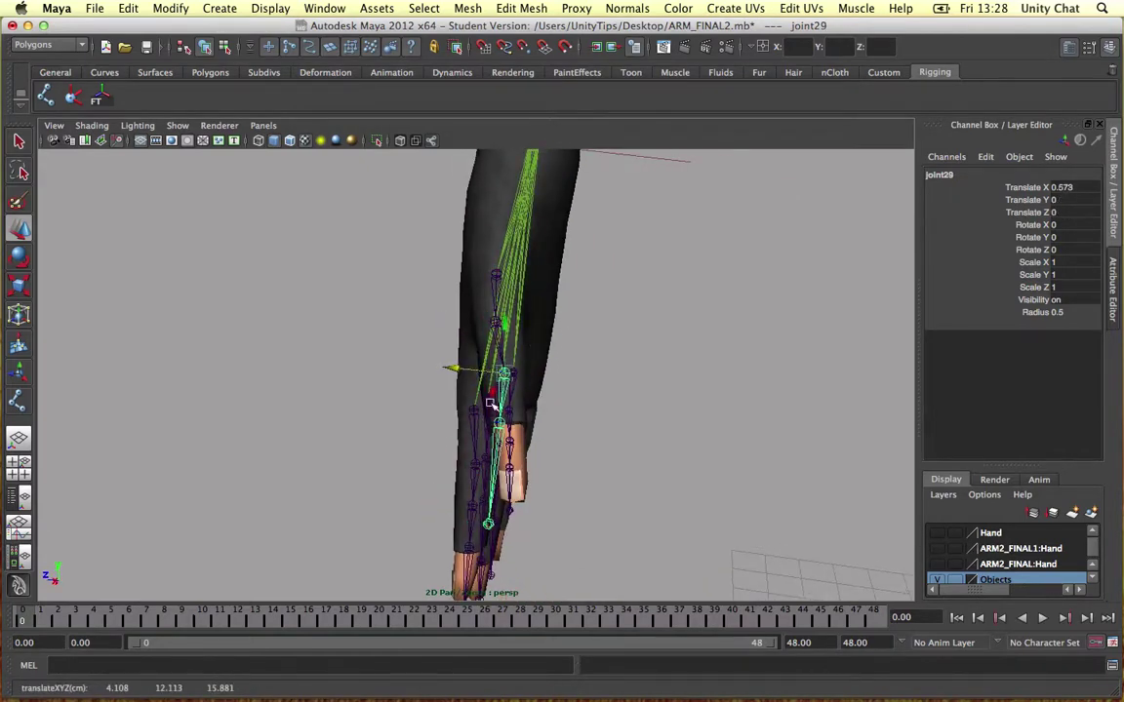
{"action": "left_click", "coordinate": [497, 424]}
{"action": "left_click_drag", "start_coordinate": [488, 422], "coordinate": [468, 419]}
{"action": "left_click", "coordinate": [499, 524]}
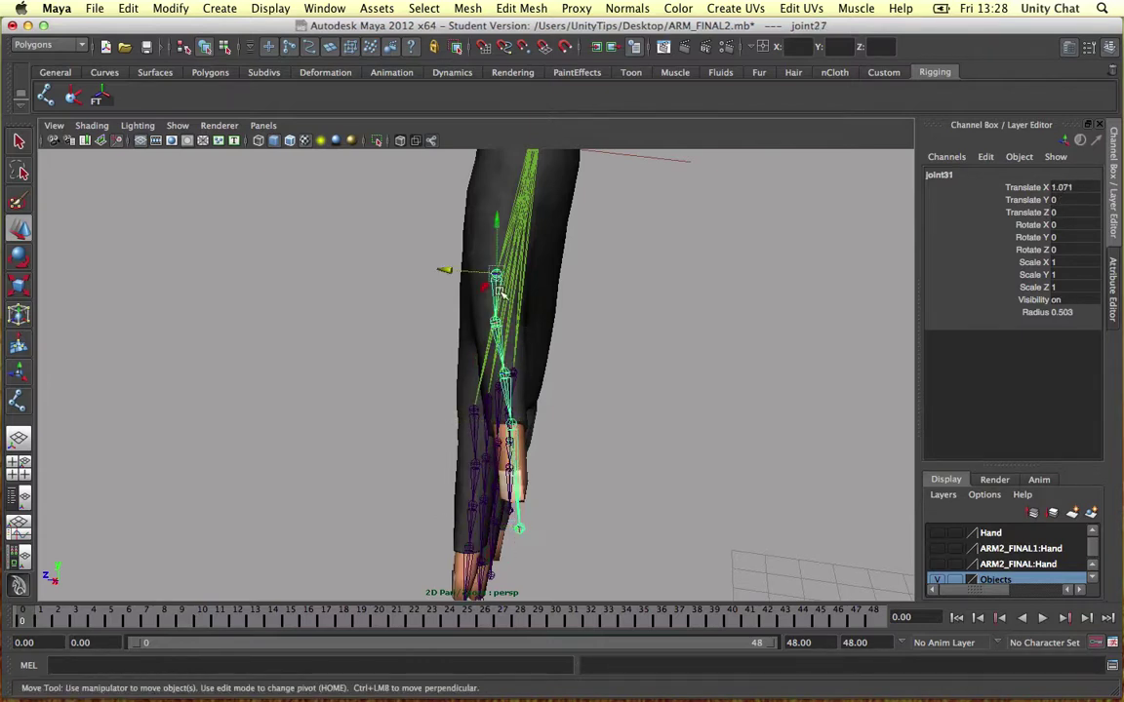
Step: Refine the thumb's joint positions from another viewing angle, centring the chain within the thumb
{"action": "left_click_drag", "start_coordinate": [523, 293], "coordinate": [552, 279], "text": "alt"}
{"action": "left_click_drag", "start_coordinate": [508, 321], "coordinate": [474, 397], "text": "alt"}
{"action": "left_click", "coordinate": [490, 326]}
{"action": "left_click", "coordinate": [502, 398]}
{"action": "key", "text": "Down"}
{"action": "left_click_drag", "start_coordinate": [464, 489], "coordinate": [468, 488]}
Step: Save the scene, accepting the Student Version notice
{"action": "left_click", "coordinate": [677, 407]}
{"action": "left_click_drag", "start_coordinate": [677, 406], "coordinate": [552, 343], "text": "alt"}
{"action": "scroll", "coordinate": [570, 387], "scroll_direction": "down", "scroll_amount": 5}
{"action": "key", "text": "super+s"}
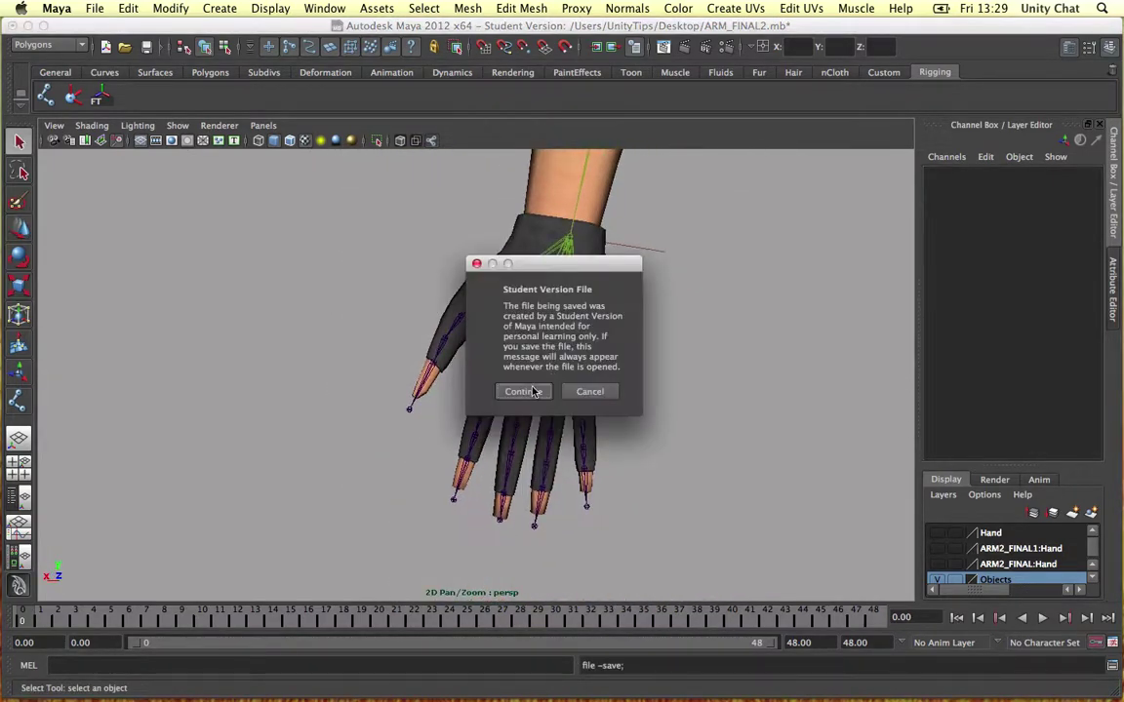
{"action": "left_click", "coordinate": [523, 391]}
Step: Select the arm mesh to check it against the joints, clear the selection and save the scene again
{"action": "left_click", "coordinate": [494, 359]}
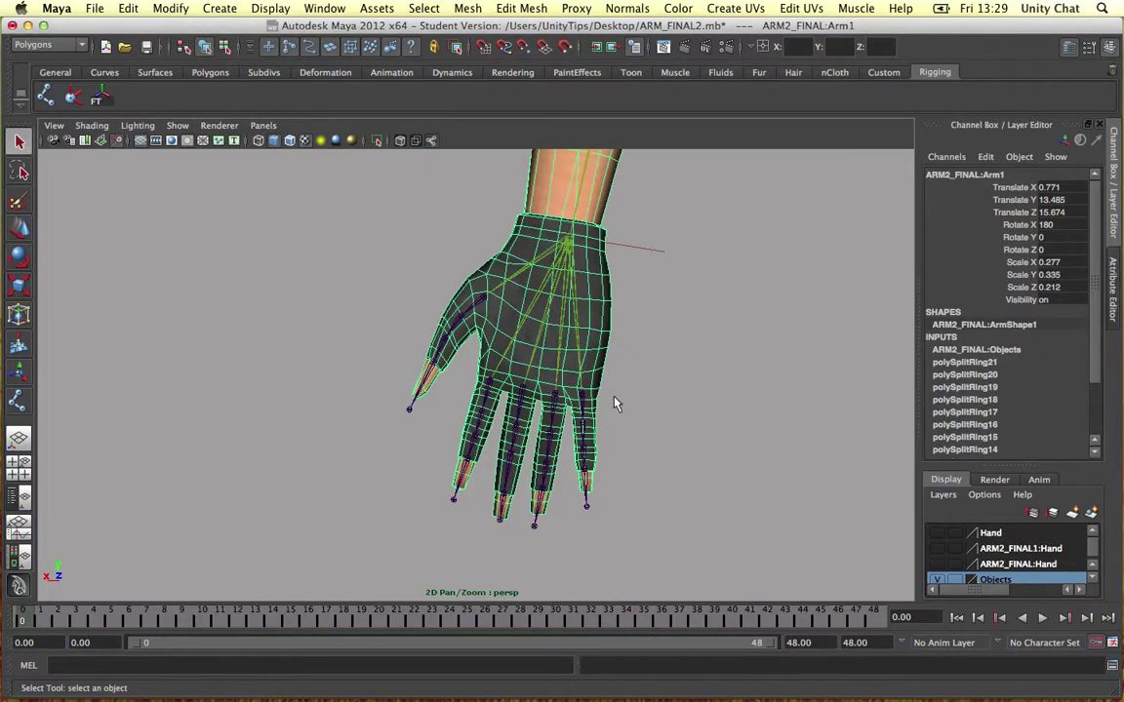
{"action": "left_click", "coordinate": [339, 310]}
{"action": "left_click_drag", "start_coordinate": [476, 304], "coordinate": [497, 260], "text": "alt"}
{"action": "key", "text": "super+s"}
{"action": "left_click", "coordinate": [524, 391]}
Step: Select the thumb chain's base joint with the Rotate tool and check how the chain sits in the thumb
{"action": "scroll", "coordinate": [524, 366], "scroll_direction": "up", "scroll_amount": 4}
{"action": "left_click", "coordinate": [485, 257]}
{"action": "key", "text": "e"}
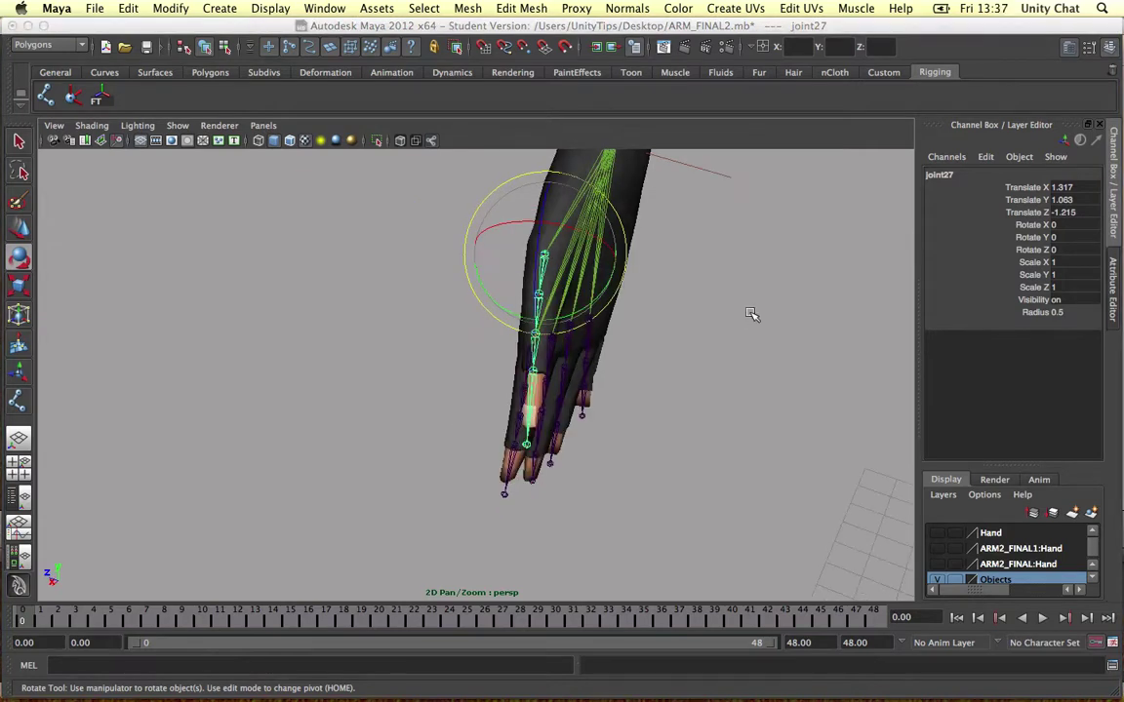
{"action": "left_click", "coordinate": [735, 309]}
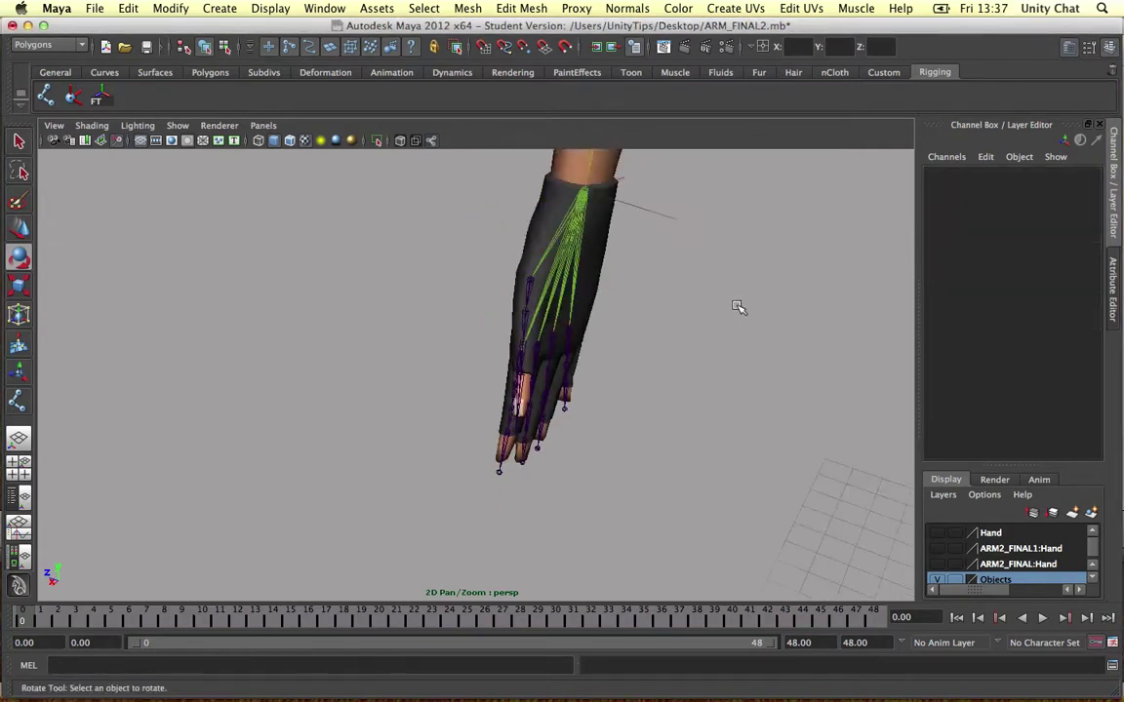
{"action": "left_click_drag", "start_coordinate": [602, 261], "coordinate": [589, 246], "text": "alt"}
{"action": "left_click", "coordinate": [535, 296]}
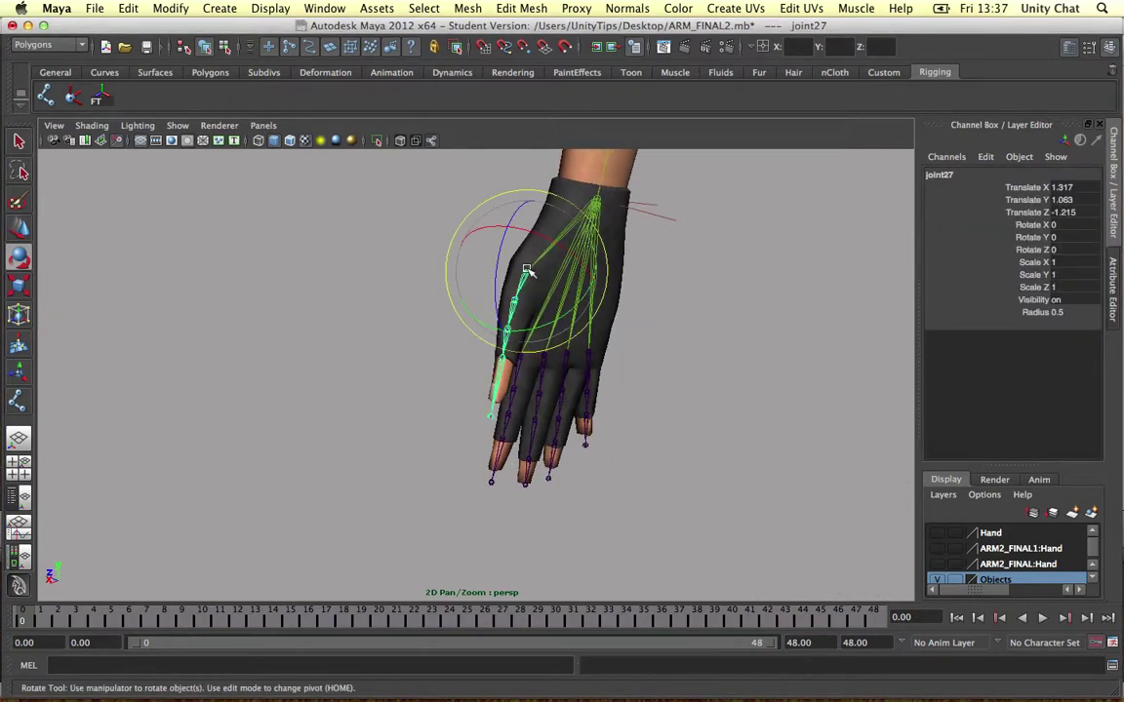
{"action": "left_click_drag", "start_coordinate": [531, 278], "coordinate": [524, 267], "text": "alt"}
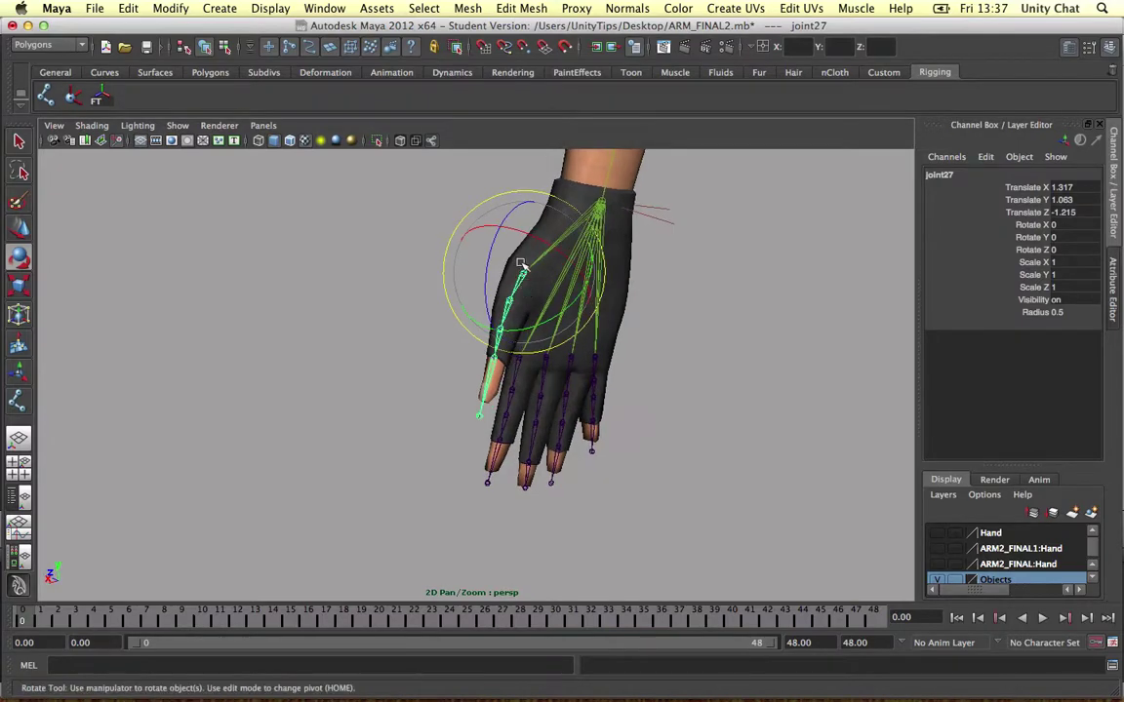
Step: Open the Outliner, expand the thumb chain and select all its joints from joint27 to joint31
{"action": "left_click", "coordinate": [336, 8]}
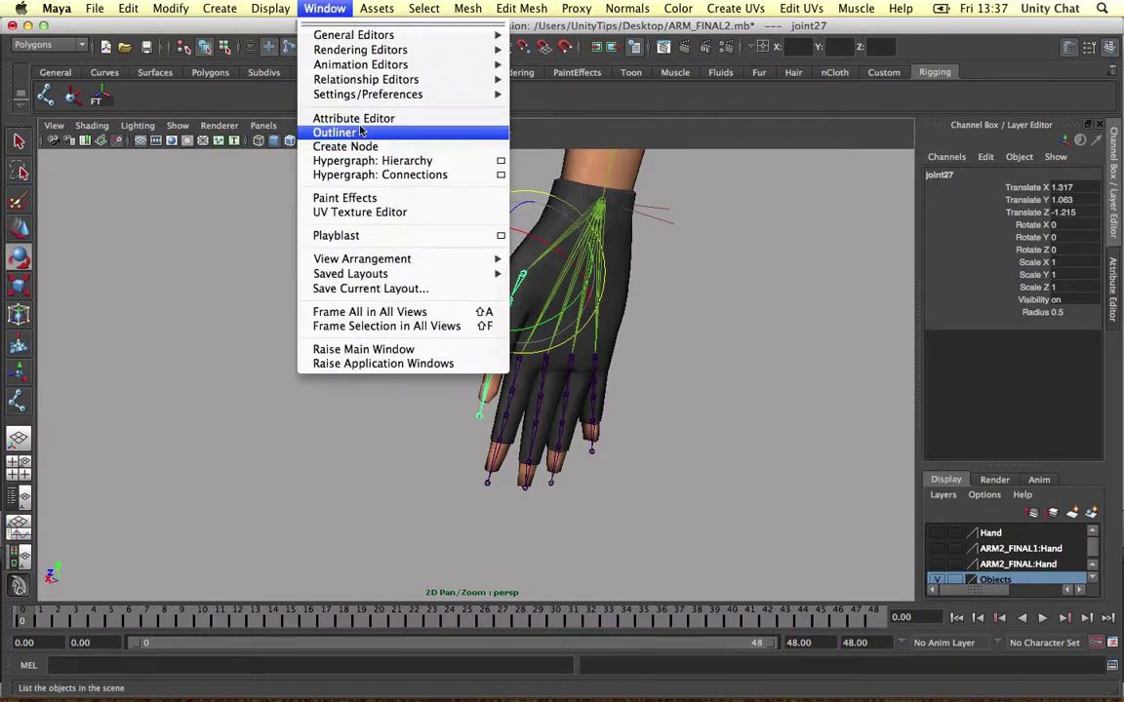
{"action": "left_click", "coordinate": [403, 133]}
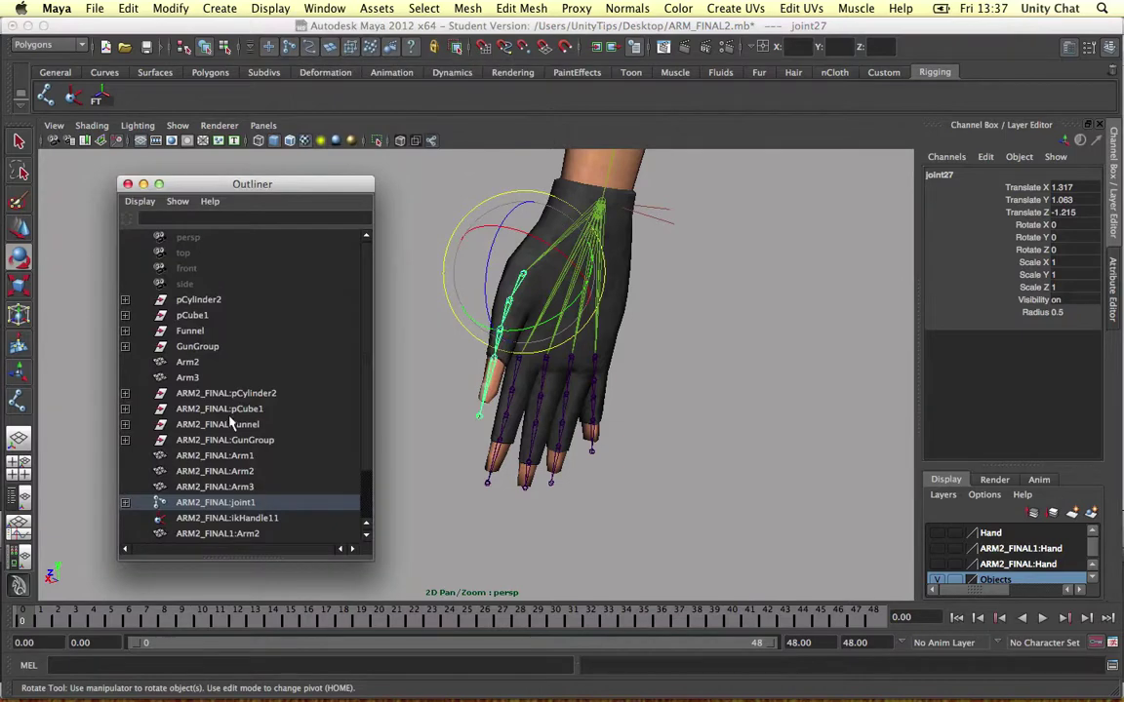
{"action": "key", "text": "f"}
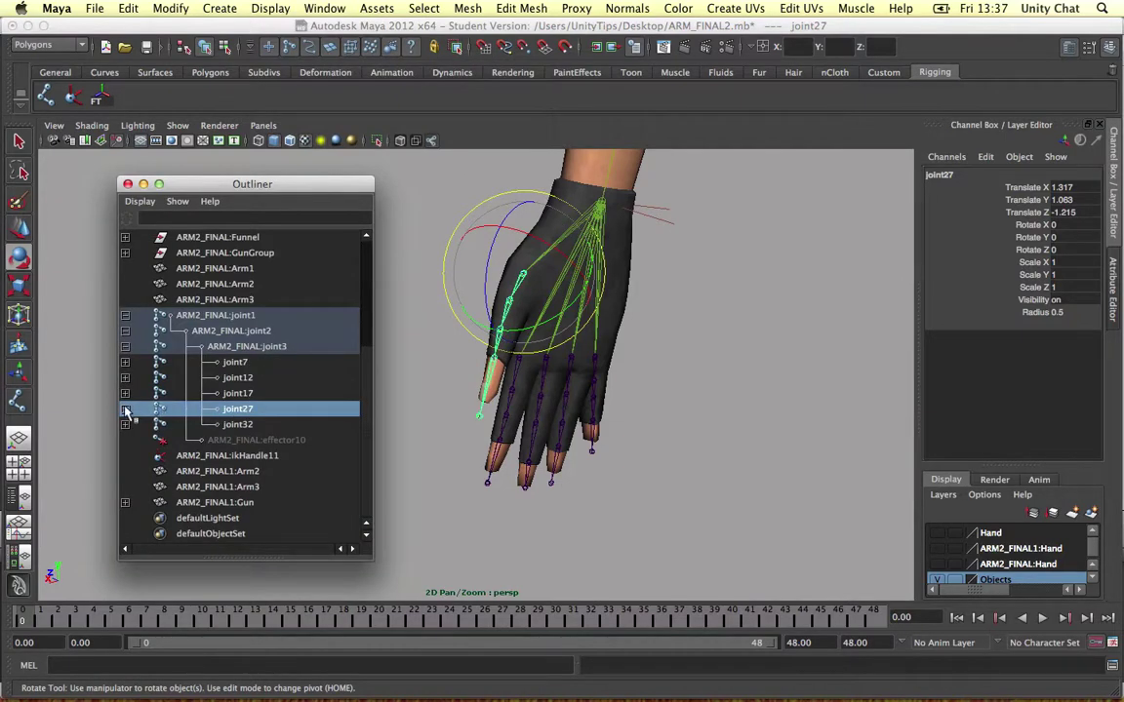
{"action": "left_click", "coordinate": [125, 410], "text": "shift"}
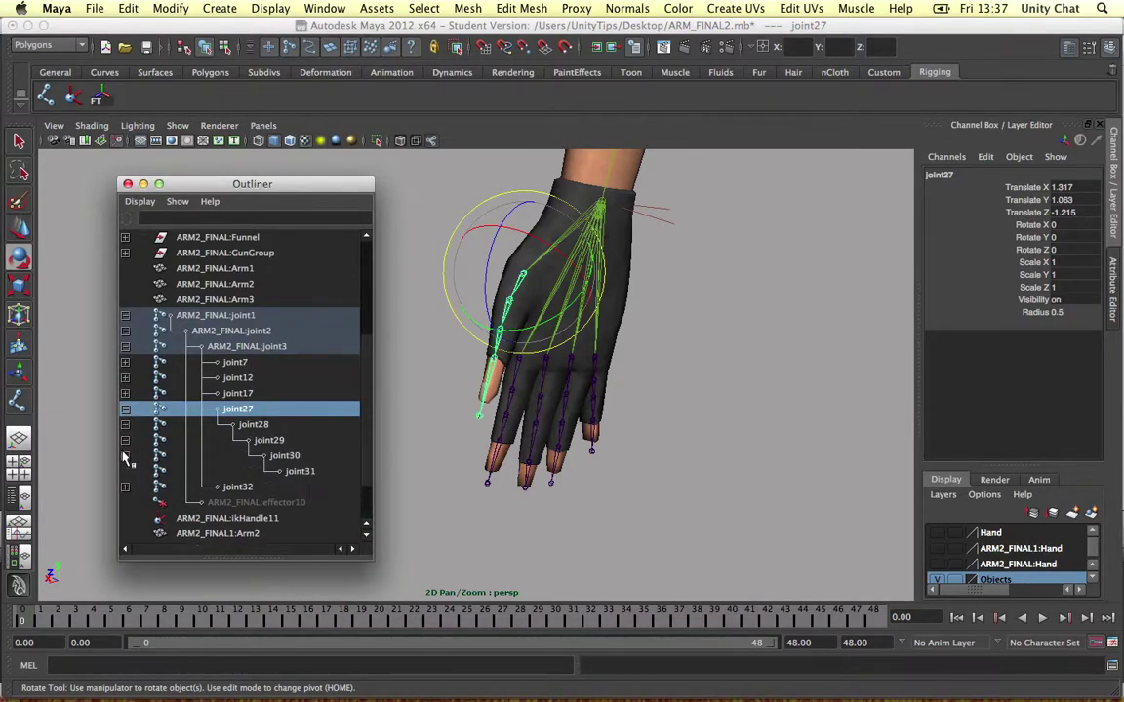
{"action": "left_click", "coordinate": [296, 473], "text": "shift"}
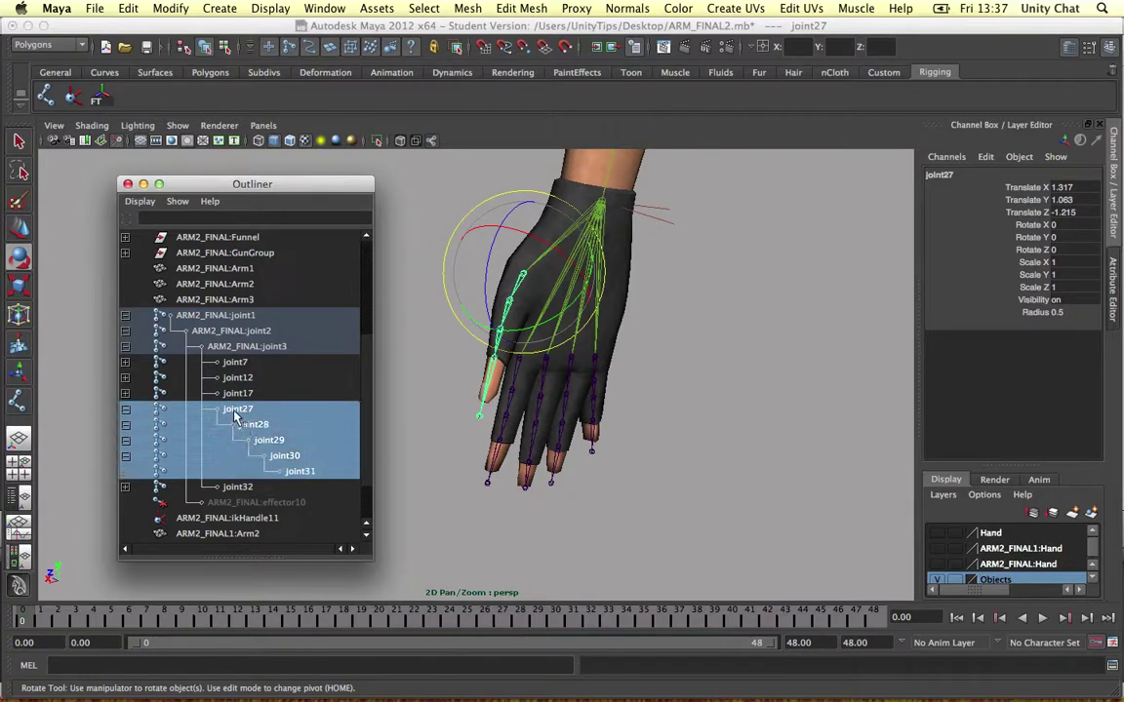
{"action": "left_click", "coordinate": [244, 411], "text": "shift"}
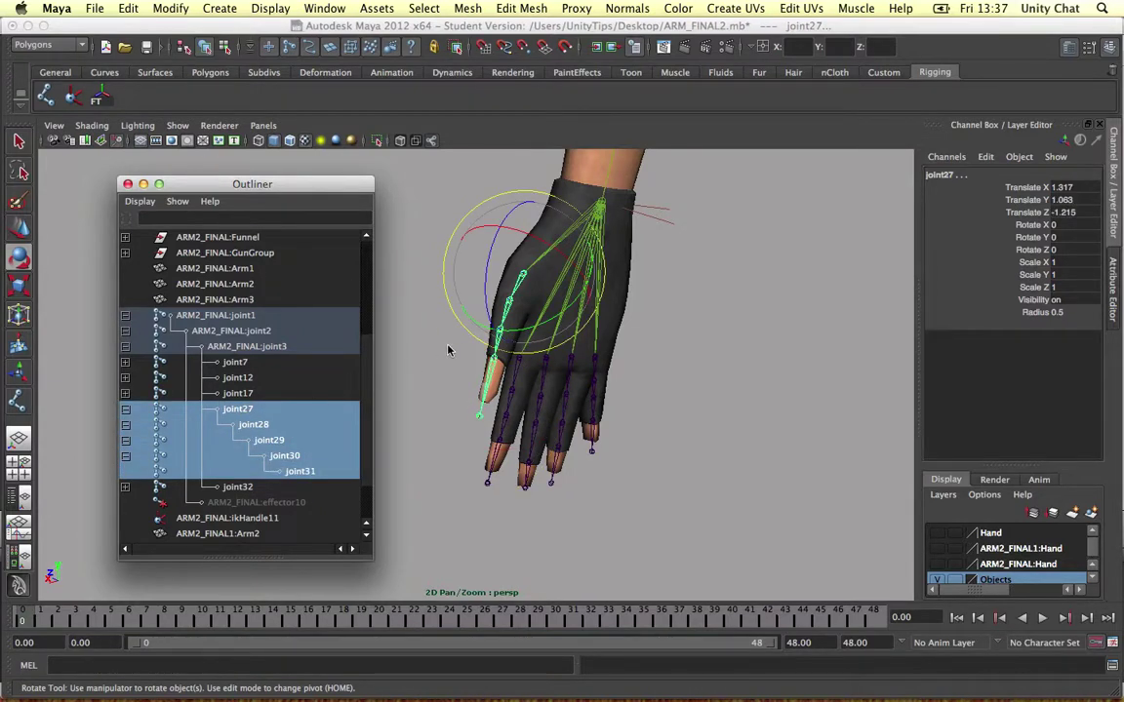
Step: Test-bend the thumb by rotating its selected joints together, undo the rotation and clear the selection
{"action": "left_click_drag", "start_coordinate": [455, 340], "coordinate": [449, 240], "text": "alt"}
{"action": "key", "text": "z"}
{"action": "key", "text": "z"}
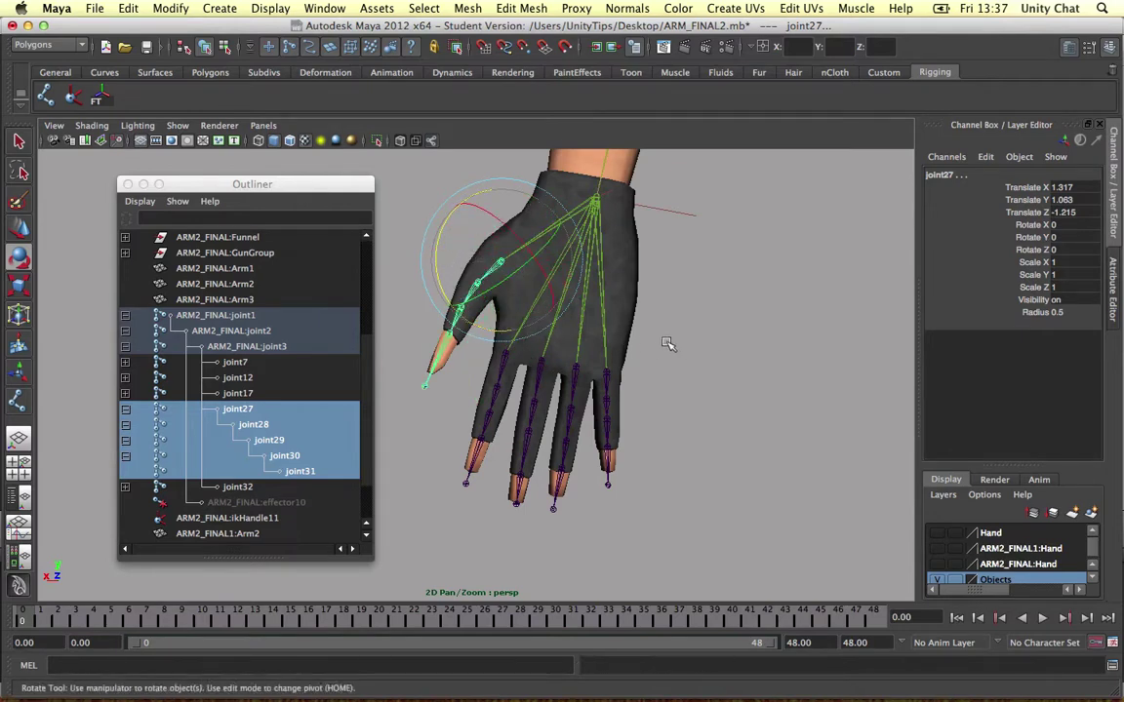
{"action": "scroll", "coordinate": [664, 343], "scroll_direction": "up", "scroll_amount": 3}
{"action": "left_click", "coordinate": [667, 366]}
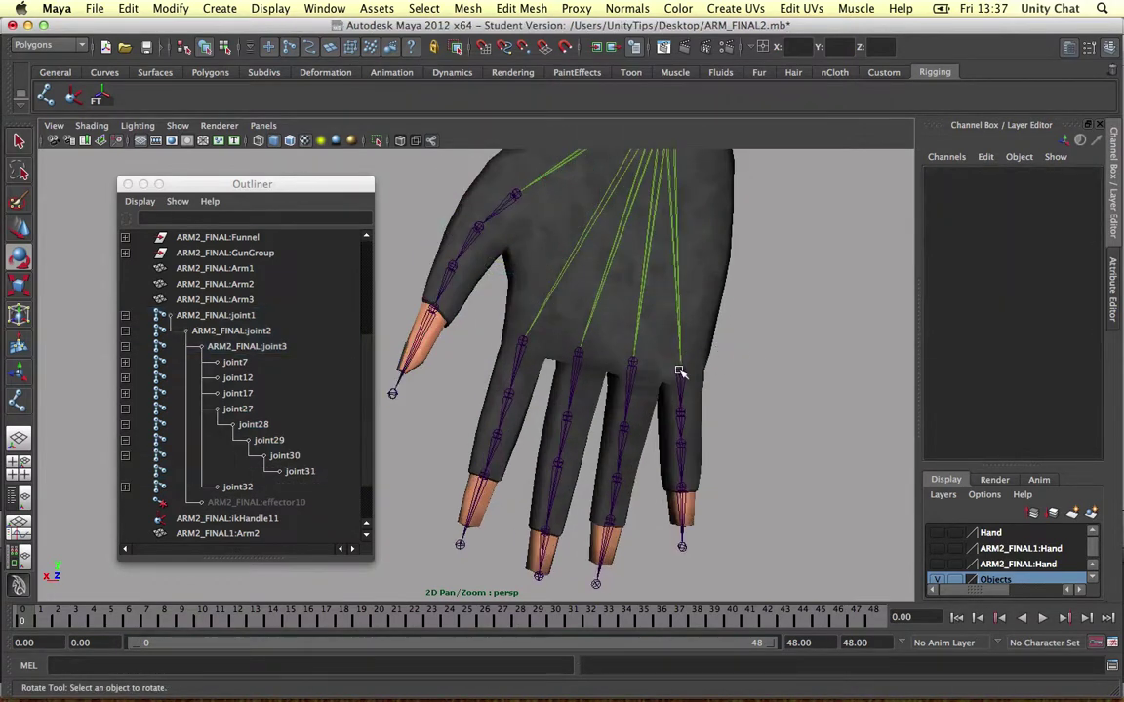
Step: Select the little finger's joints from joint32 to joint36, test-bend them by rotating them together, and undo the rotation
{"action": "left_click", "coordinate": [680, 370]}
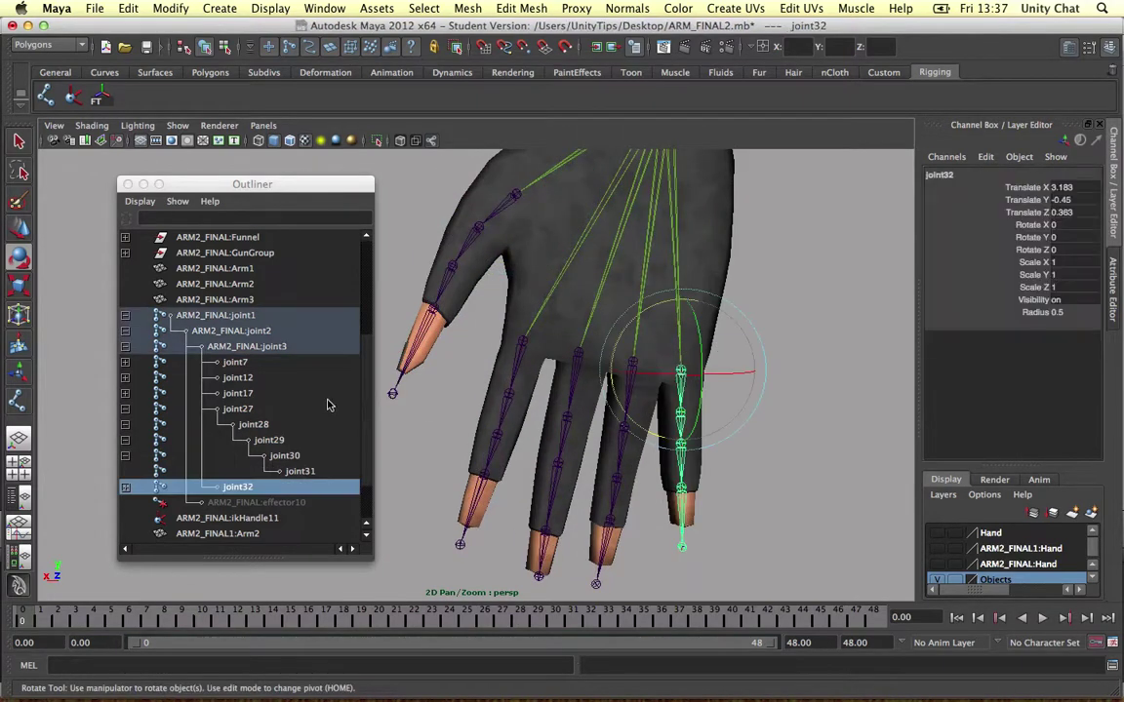
{"action": "left_click", "coordinate": [125, 487]}
{"action": "scroll", "coordinate": [136, 507], "scroll_direction": "down", "scroll_amount": 3}
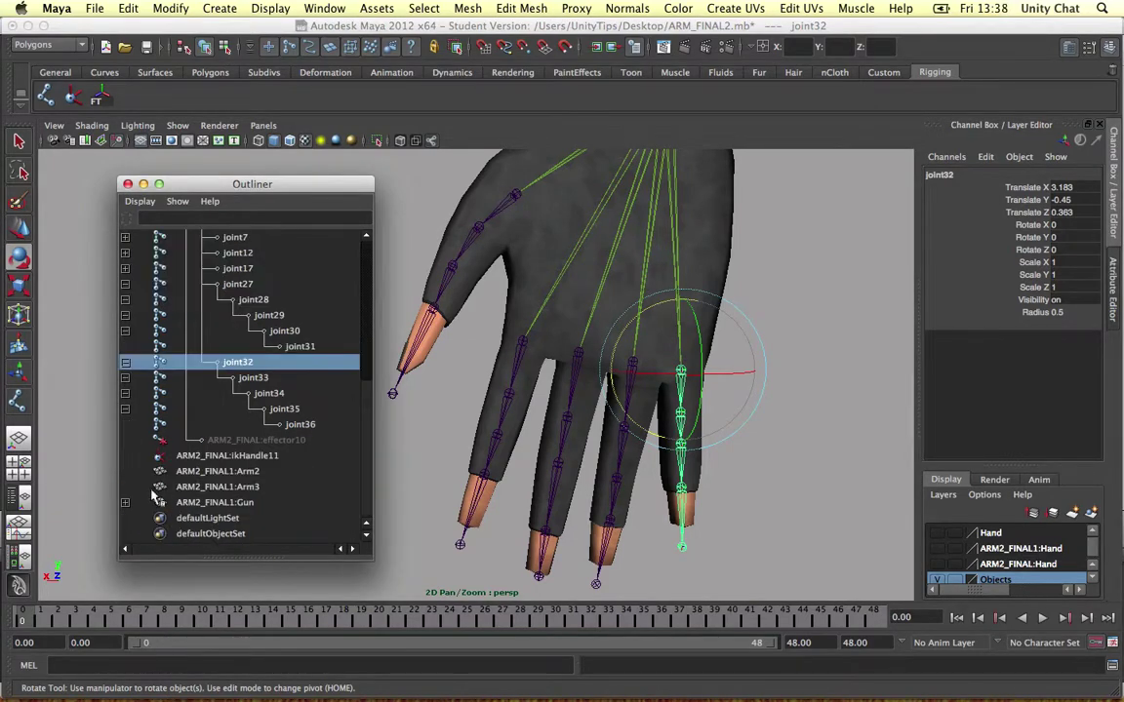
{"action": "left_click_drag", "start_coordinate": [311, 430], "coordinate": [262, 369]}
{"action": "left_click_drag", "start_coordinate": [630, 377], "coordinate": [542, 282], "text": "alt"}
{"action": "key", "text": "ctrl+z"}
{"action": "key", "text": "ctrl+z"}
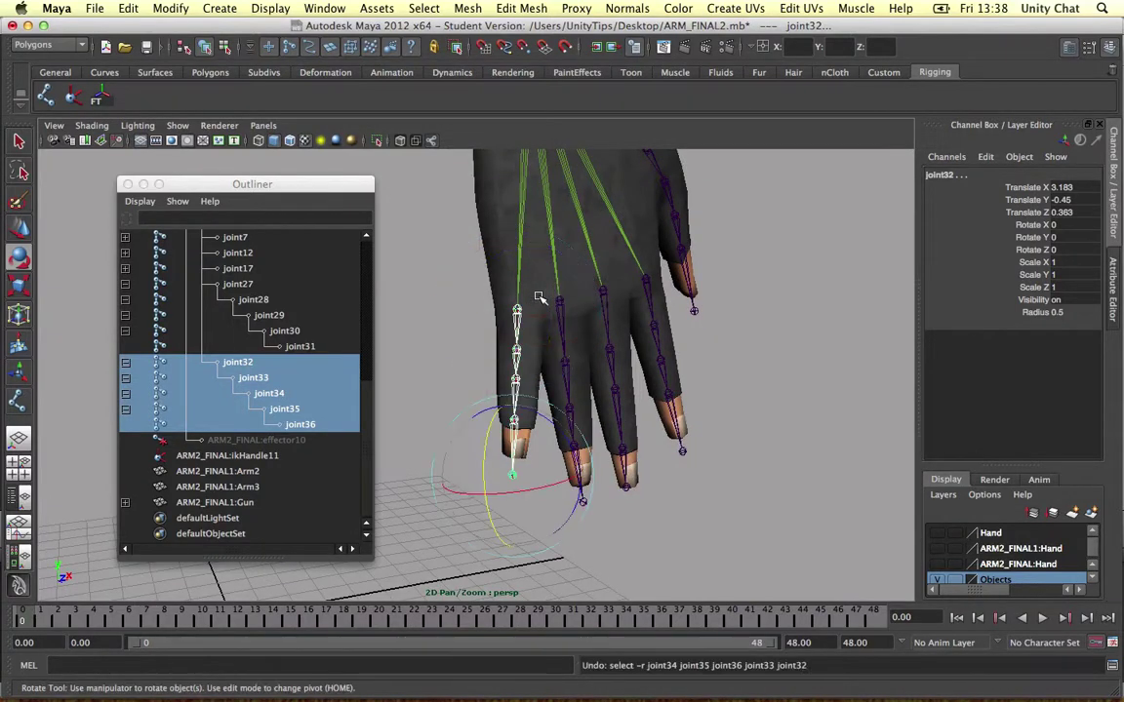
Step: Expand the ring finger's chain in the Outliner and select all its joints from joint7 to joint11
{"action": "left_click", "coordinate": [572, 306]}
{"action": "key", "text": "f"}
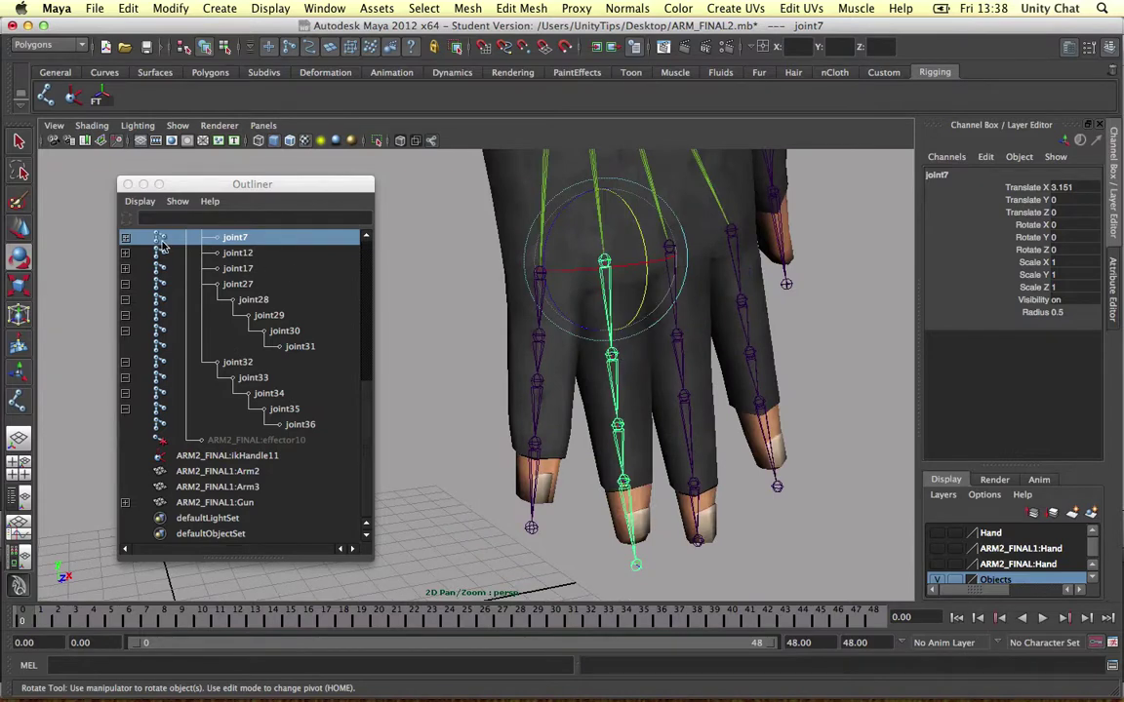
{"action": "left_click", "coordinate": [125, 239]}
{"action": "left_click", "coordinate": [124, 252]}
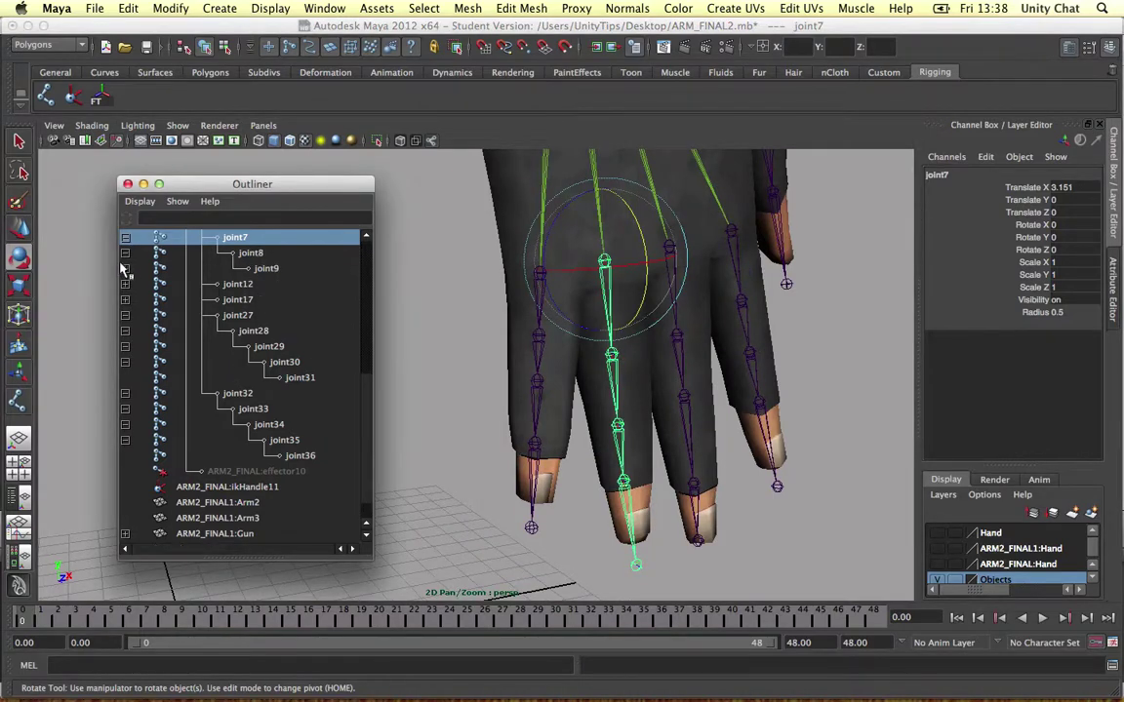
{"action": "left_click", "coordinate": [125, 269]}
{"action": "left_click", "coordinate": [125, 284]}
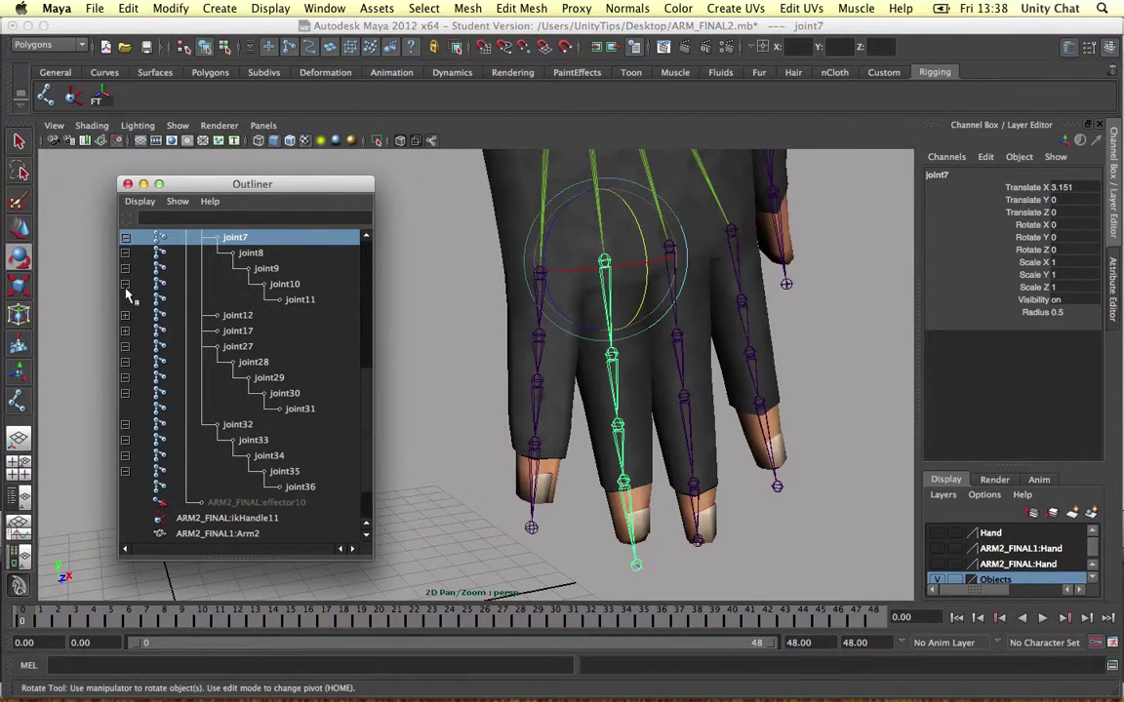
{"action": "left_click", "coordinate": [292, 300]}
{"action": "left_click", "coordinate": [232, 238], "text": "shift"}
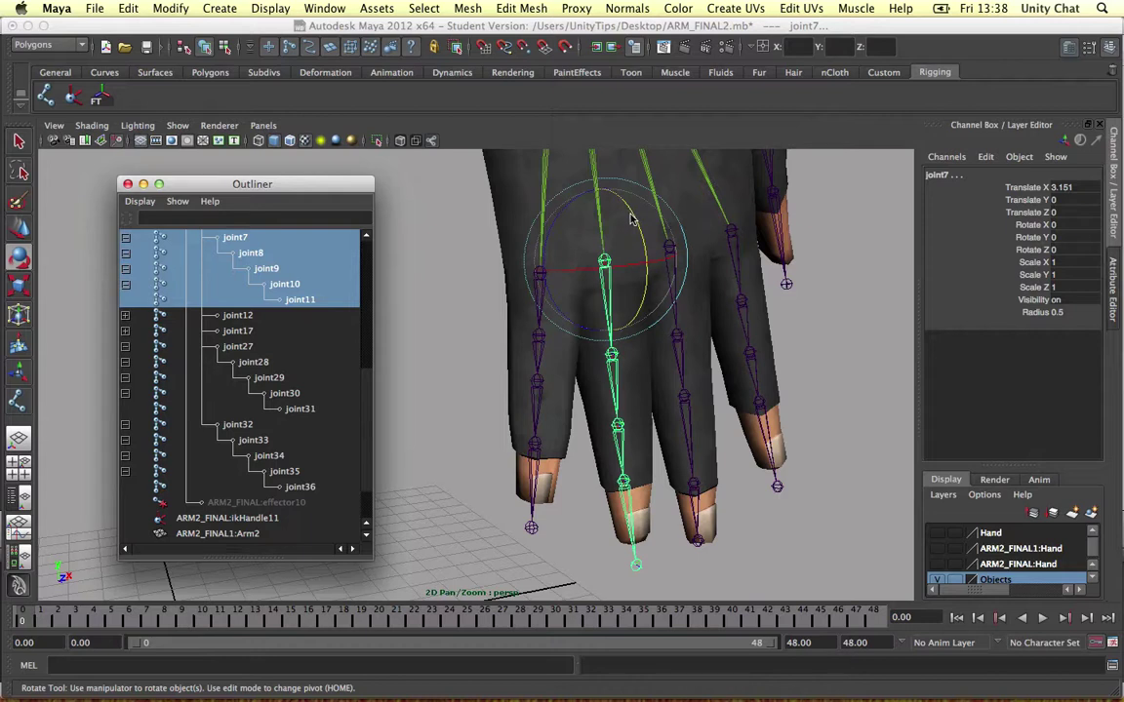
Step: Test-bend the ring finger by rotating its selected joints, undo the rotation, clear the selection and close the Outliner
{"action": "left_click_drag", "start_coordinate": [633, 213], "coordinate": [637, 240]}
{"action": "key", "text": "ctrl+z"}
{"action": "left_click", "coordinate": [455, 255]}
{"action": "scroll", "coordinate": [470, 262], "scroll_direction": "down", "scroll_amount": 5}
{"action": "left_click", "coordinate": [122, 183]}
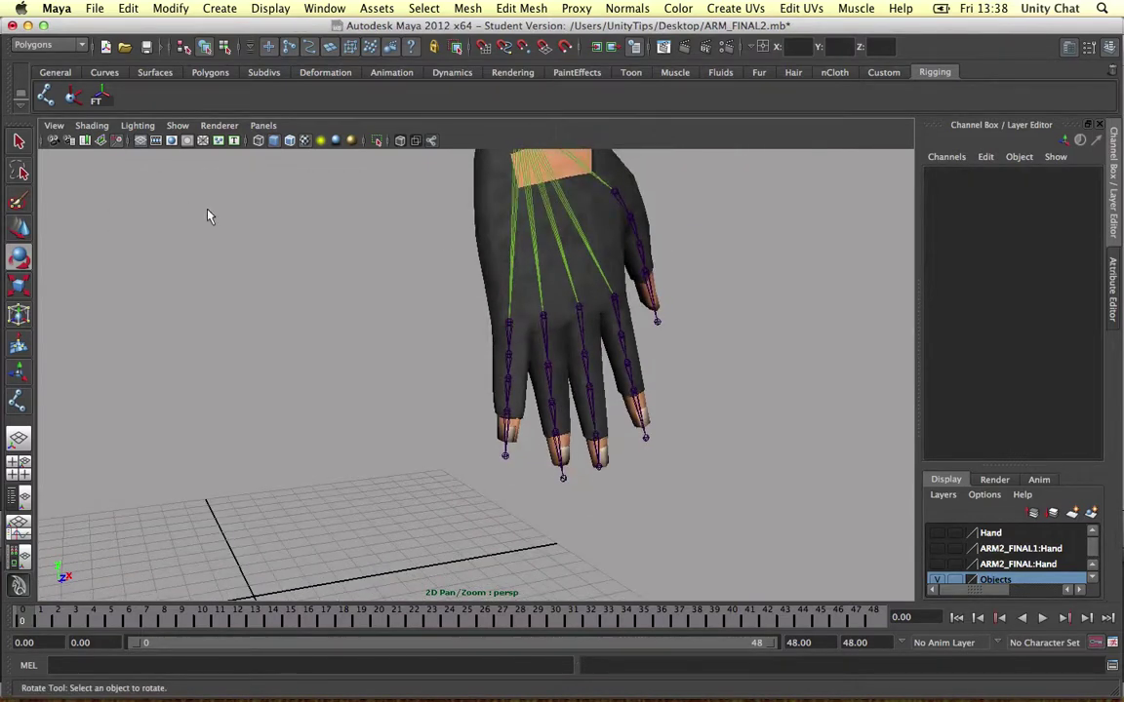